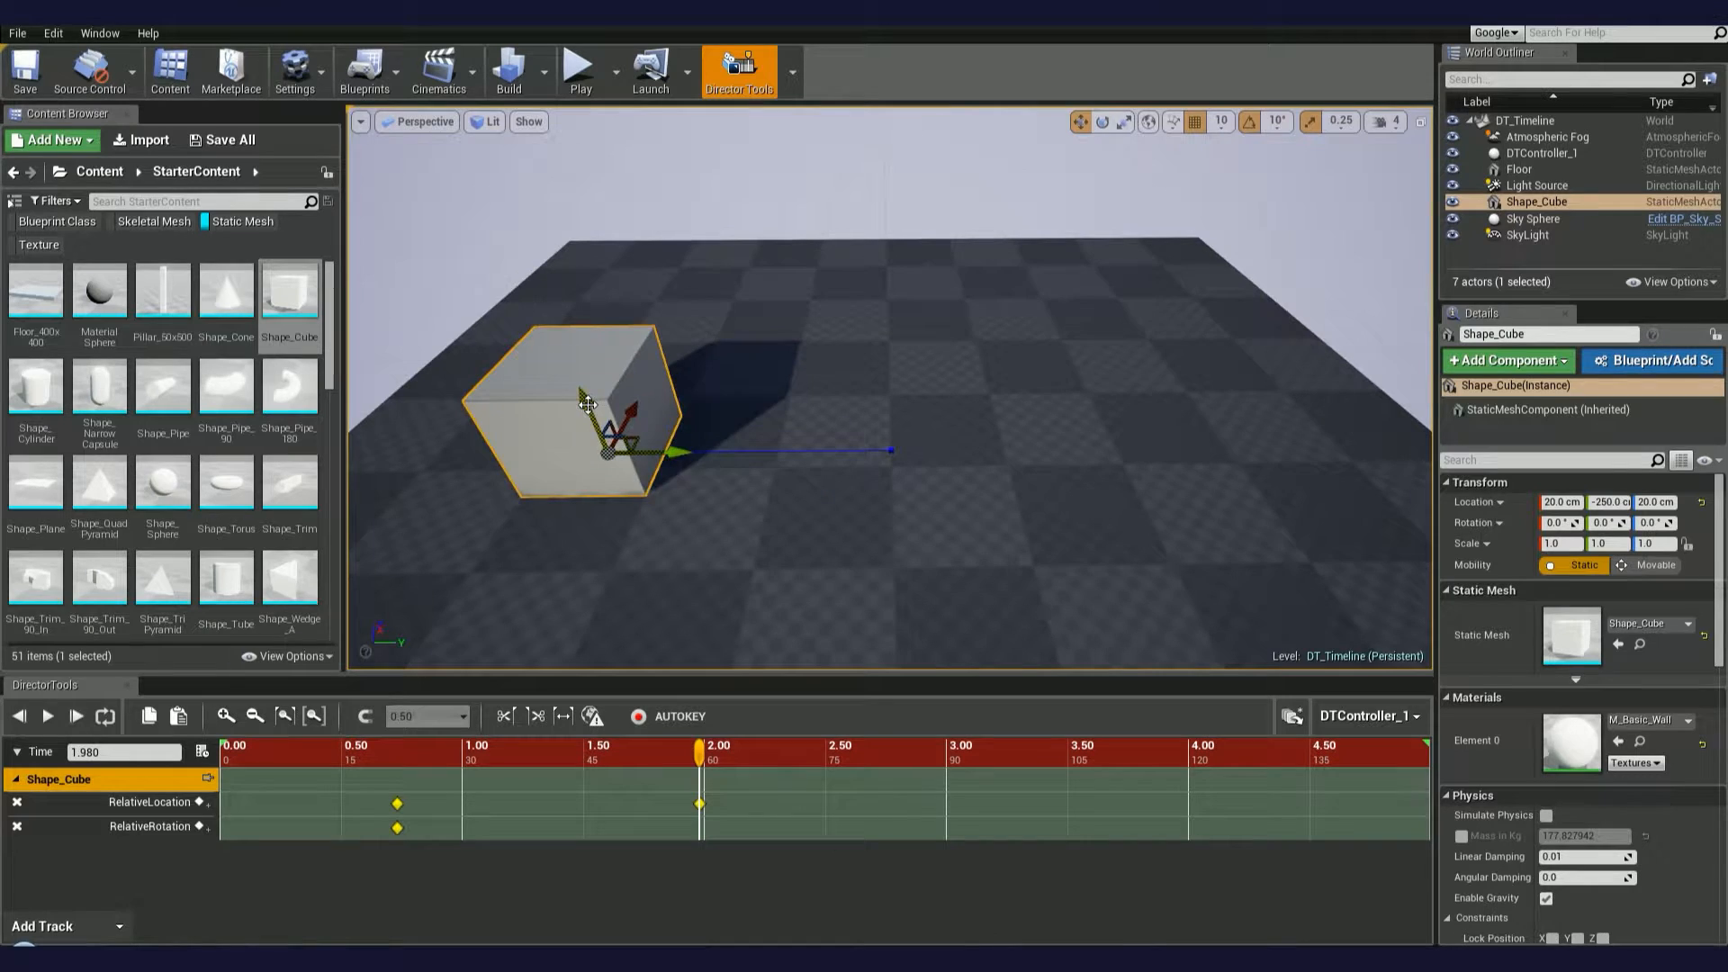
Step: Key the cube at 1.98 s with Z 150 cm and about -30° X rotation, and add a location key near 1.4 s at about Z 171 cm
key(e)
key(w)
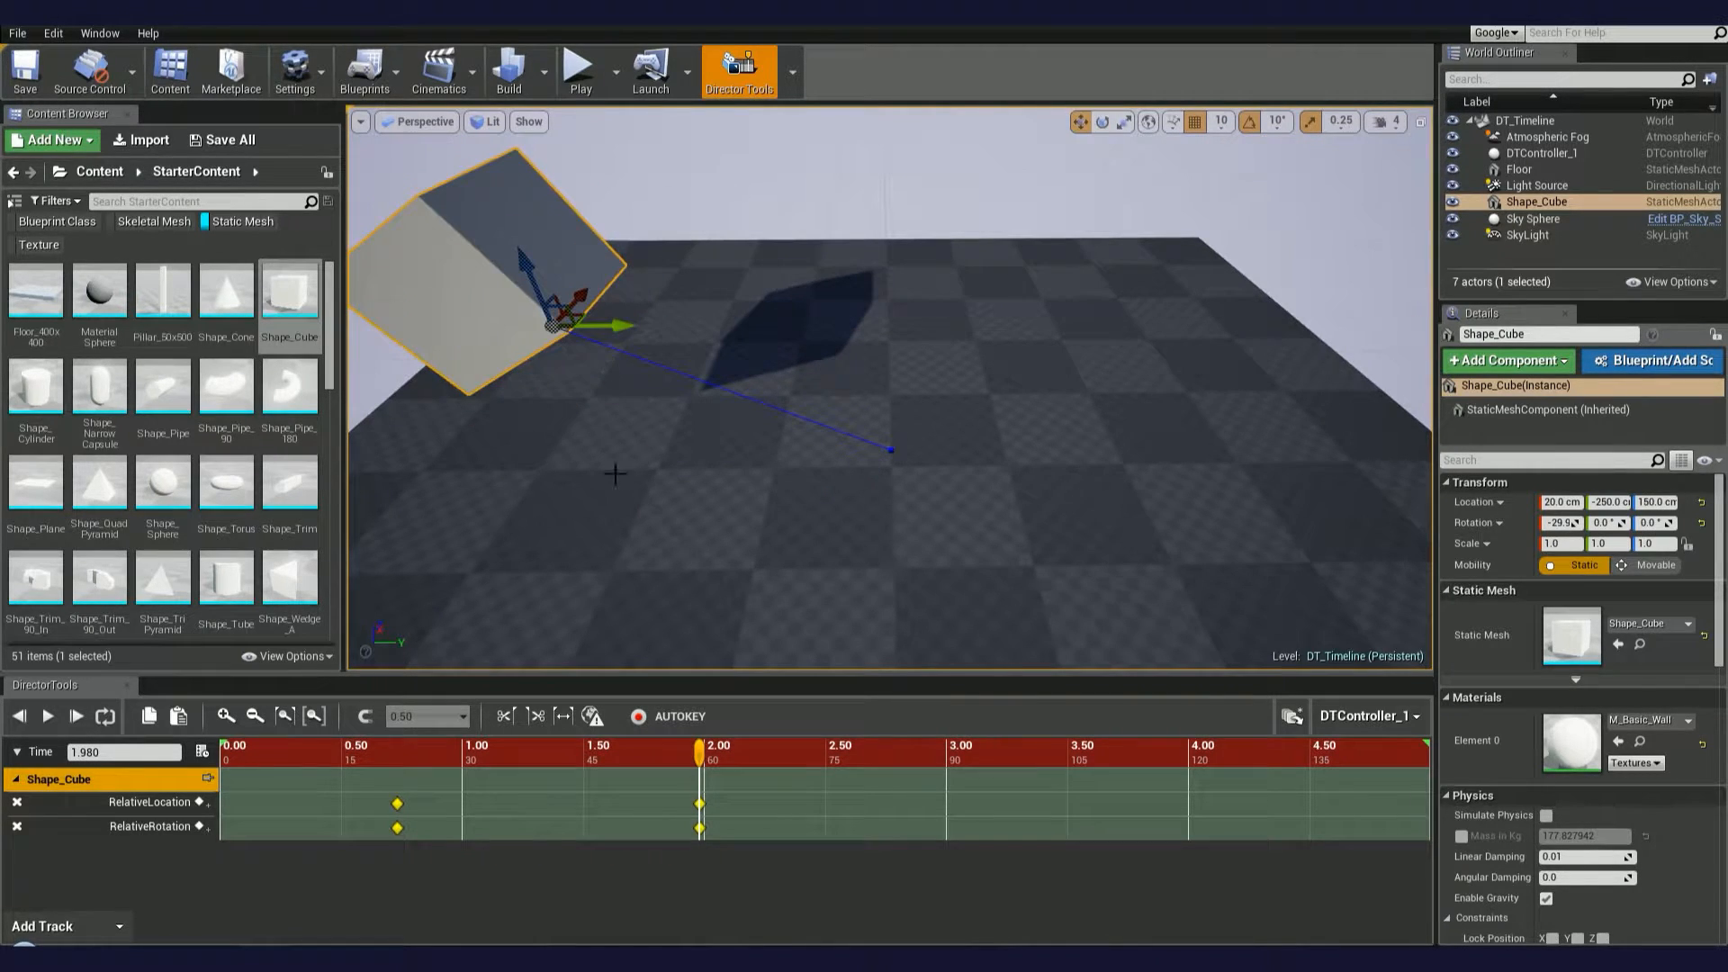
click(558, 754)
drag(710, 340, 691, 252)
drag(660, 756, 615, 779)
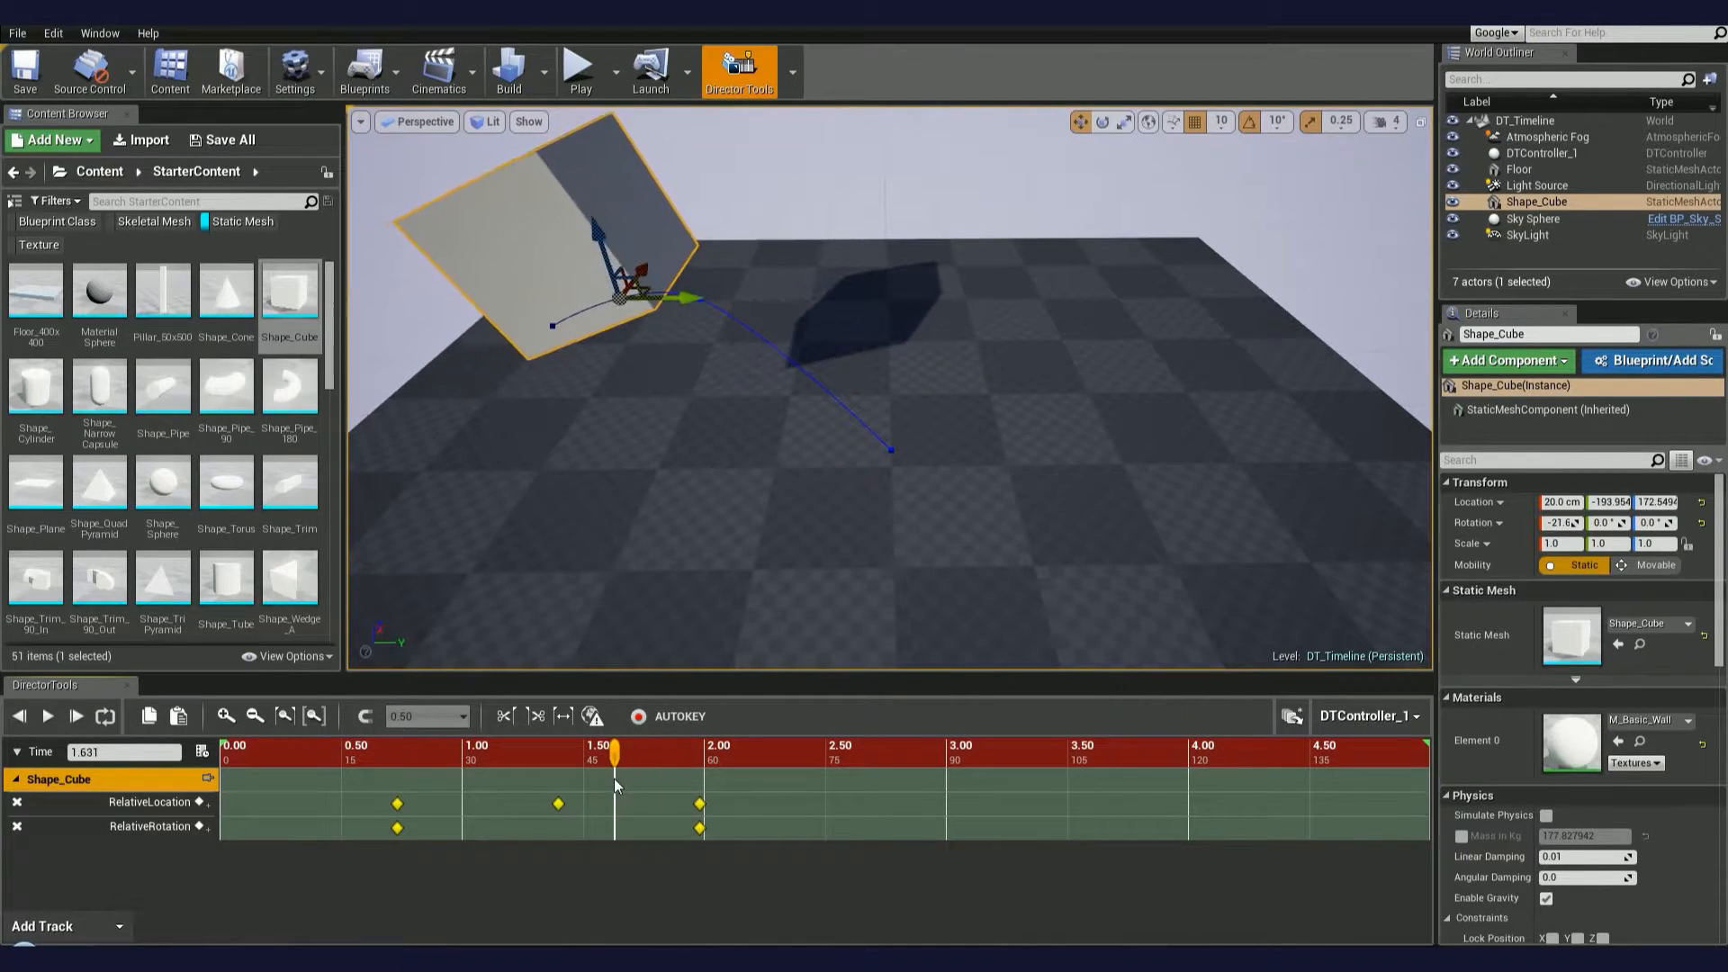
Step: Set the interpolation mode of the middle location key near 1.4 s to RCIM Constant and scrub across it
right_click(558, 803)
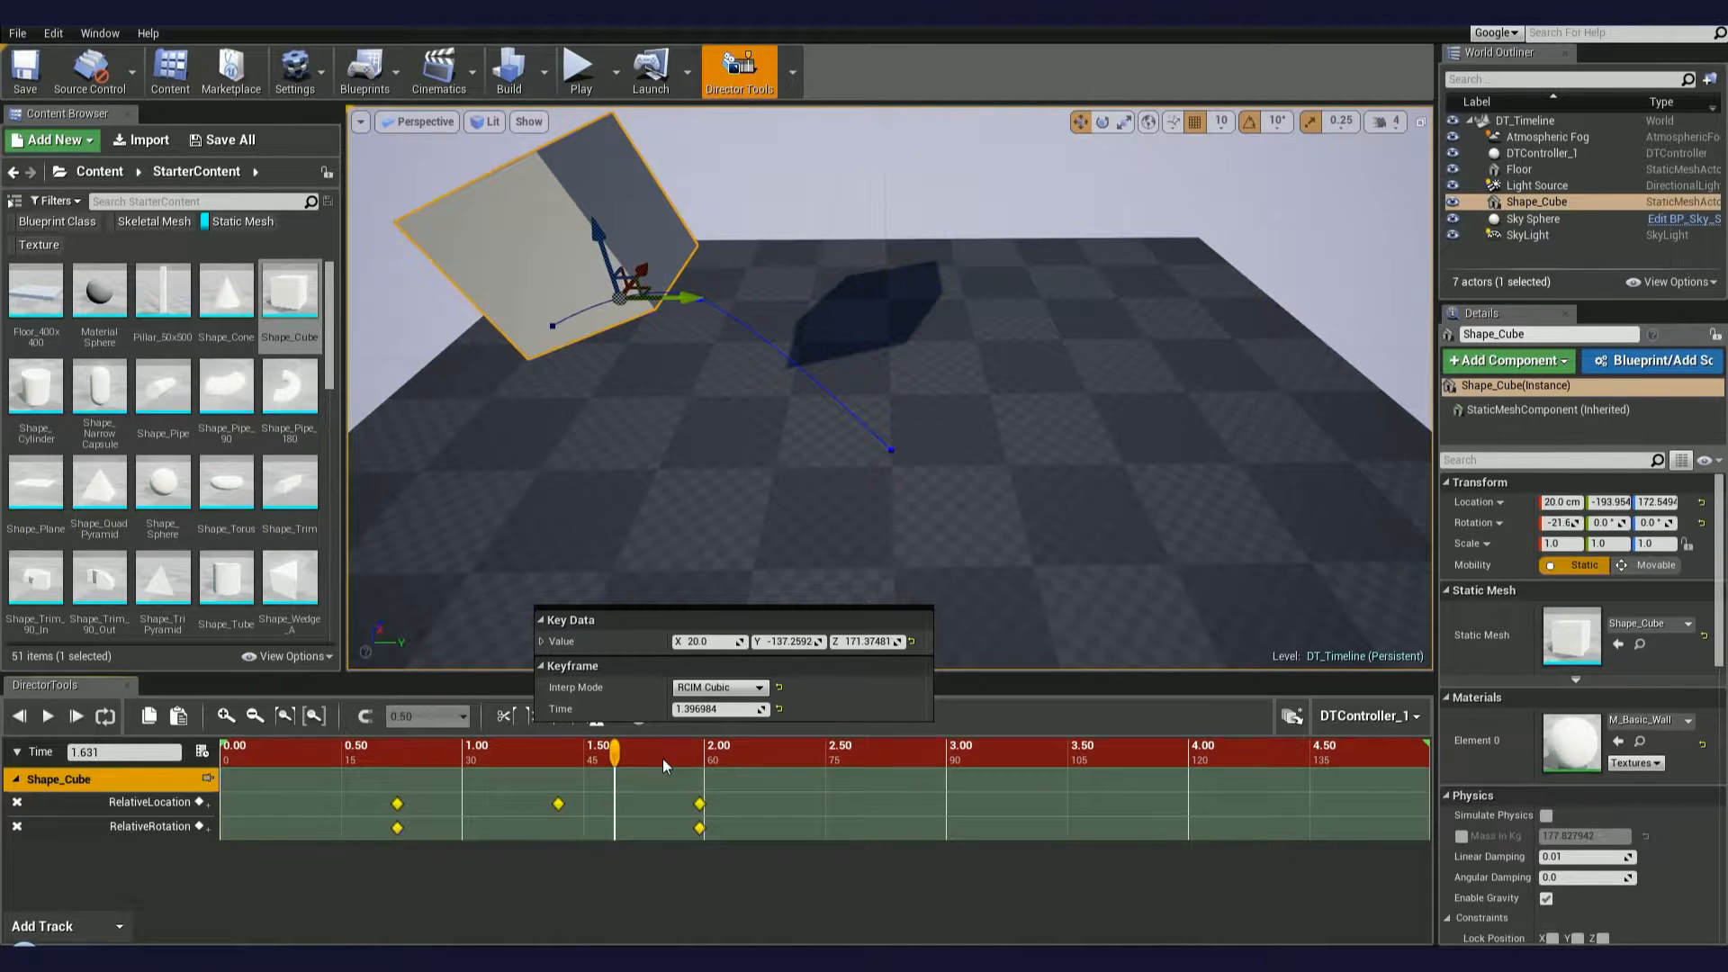
click(740, 688)
click(747, 700)
click(741, 688)
click(727, 713)
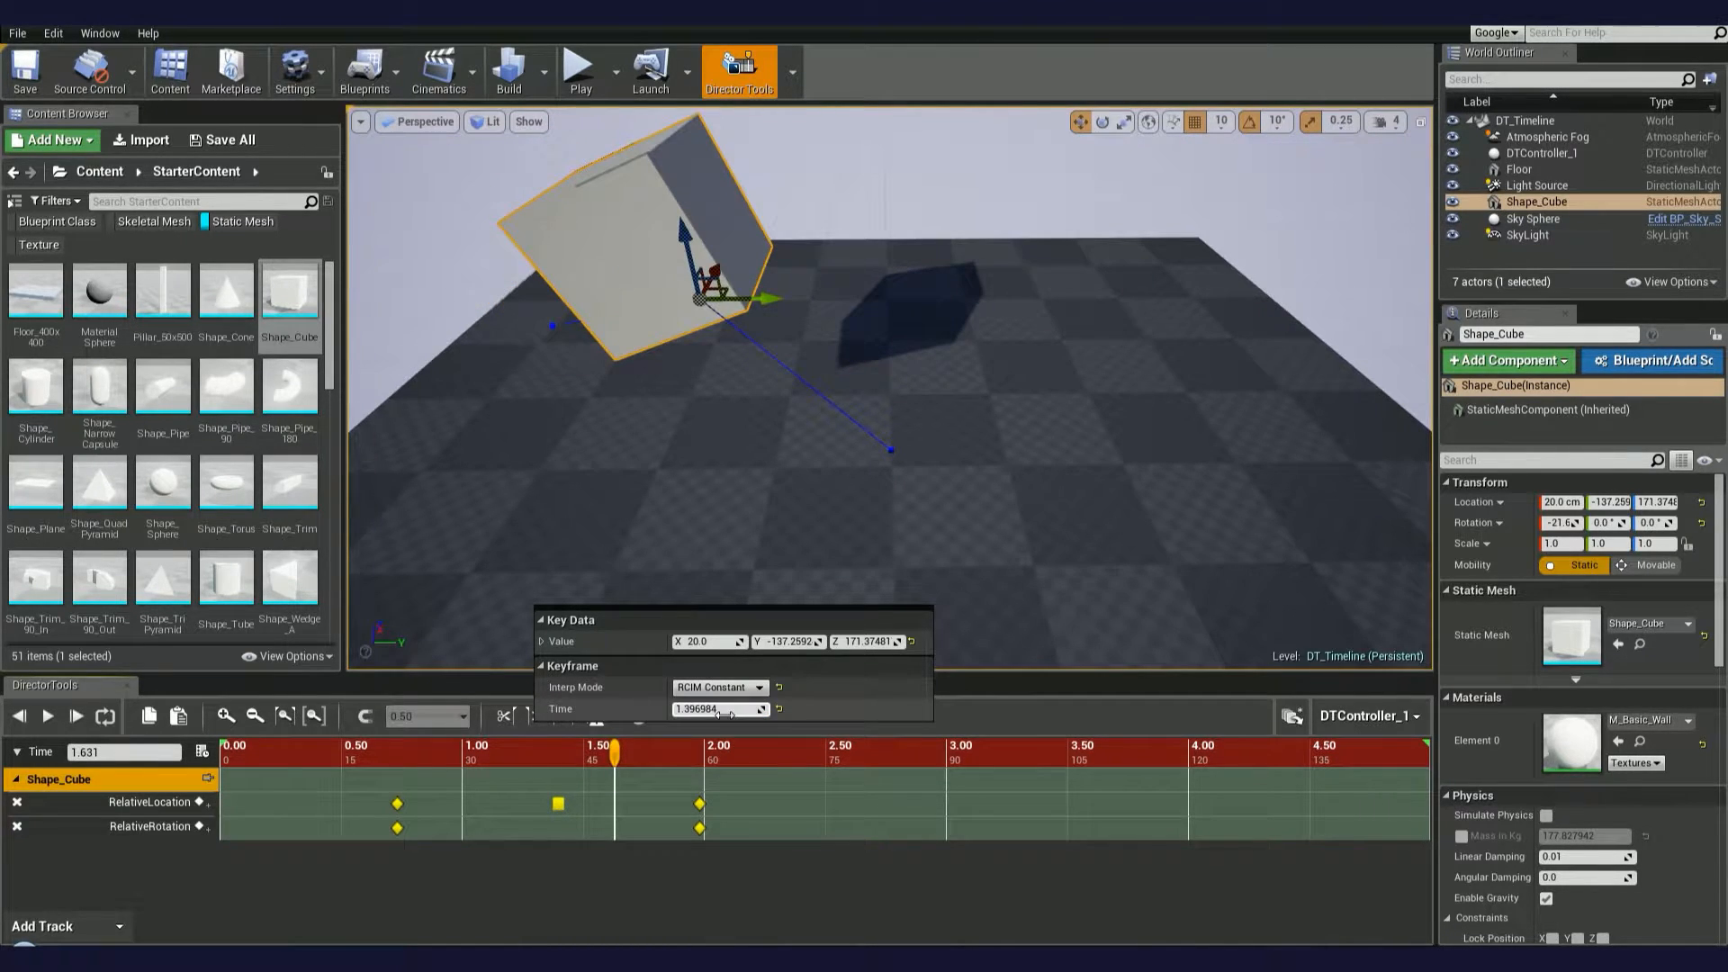
drag(657, 753, 602, 756)
Step: Cycle the middle location key's interpolation through its modes directly on the track, returning it to the smooth cubic curve
click(589, 801)
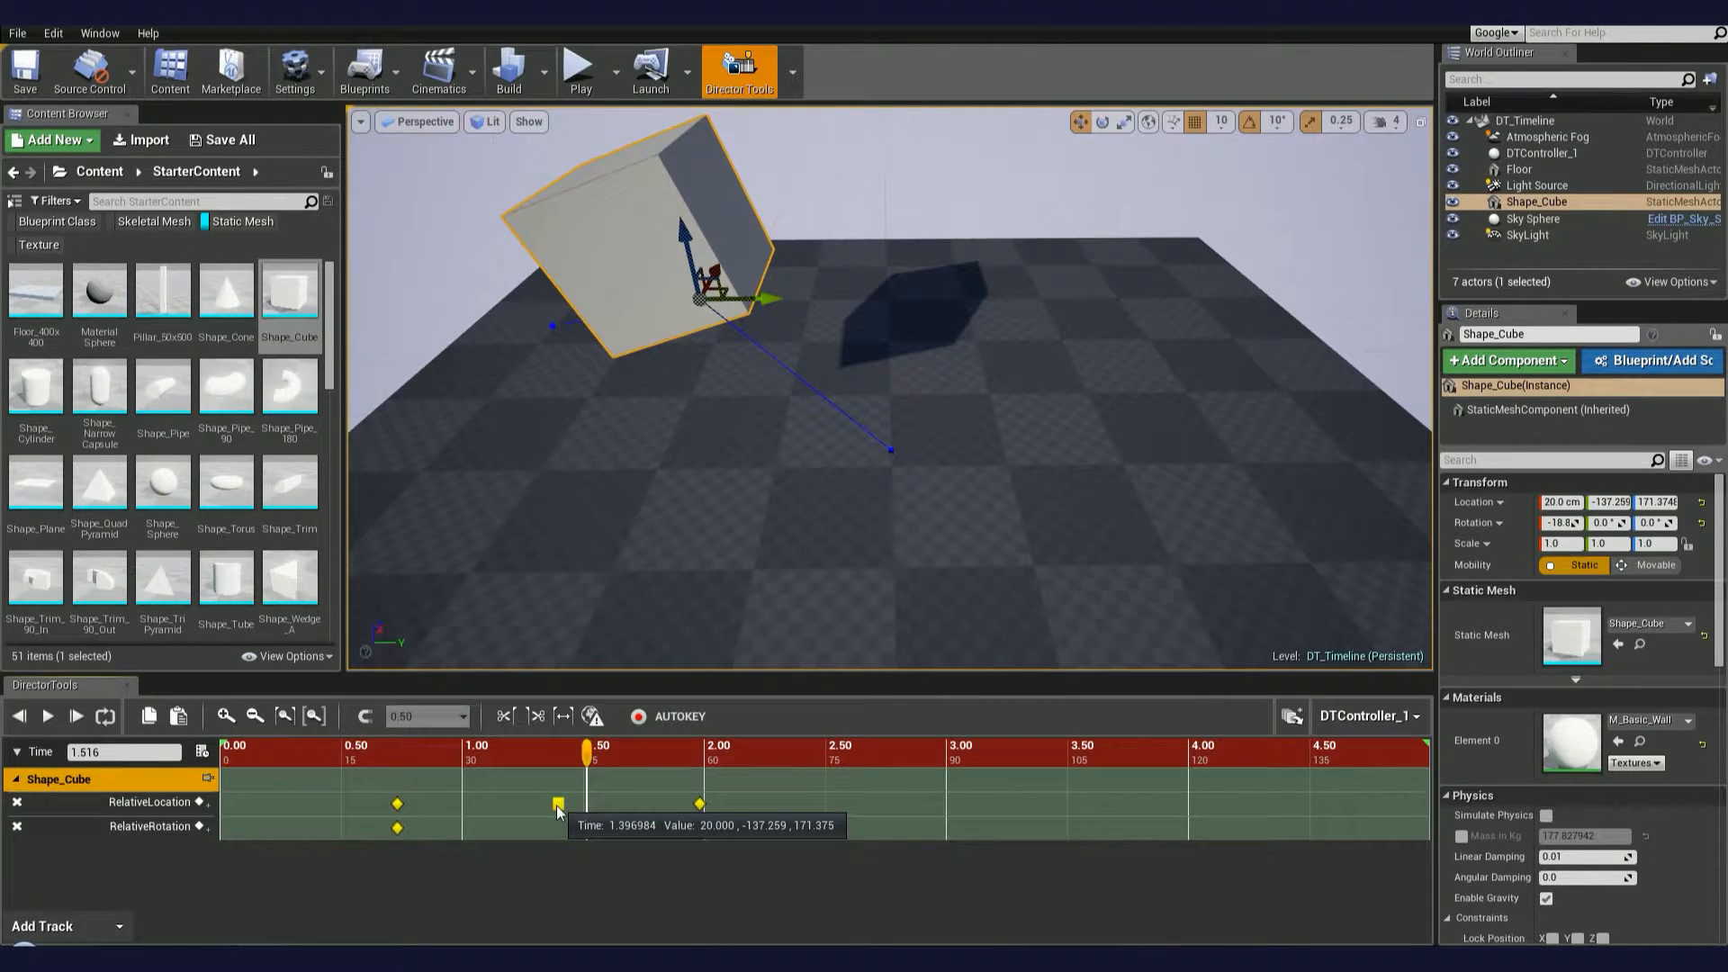
middle_click(556, 805)
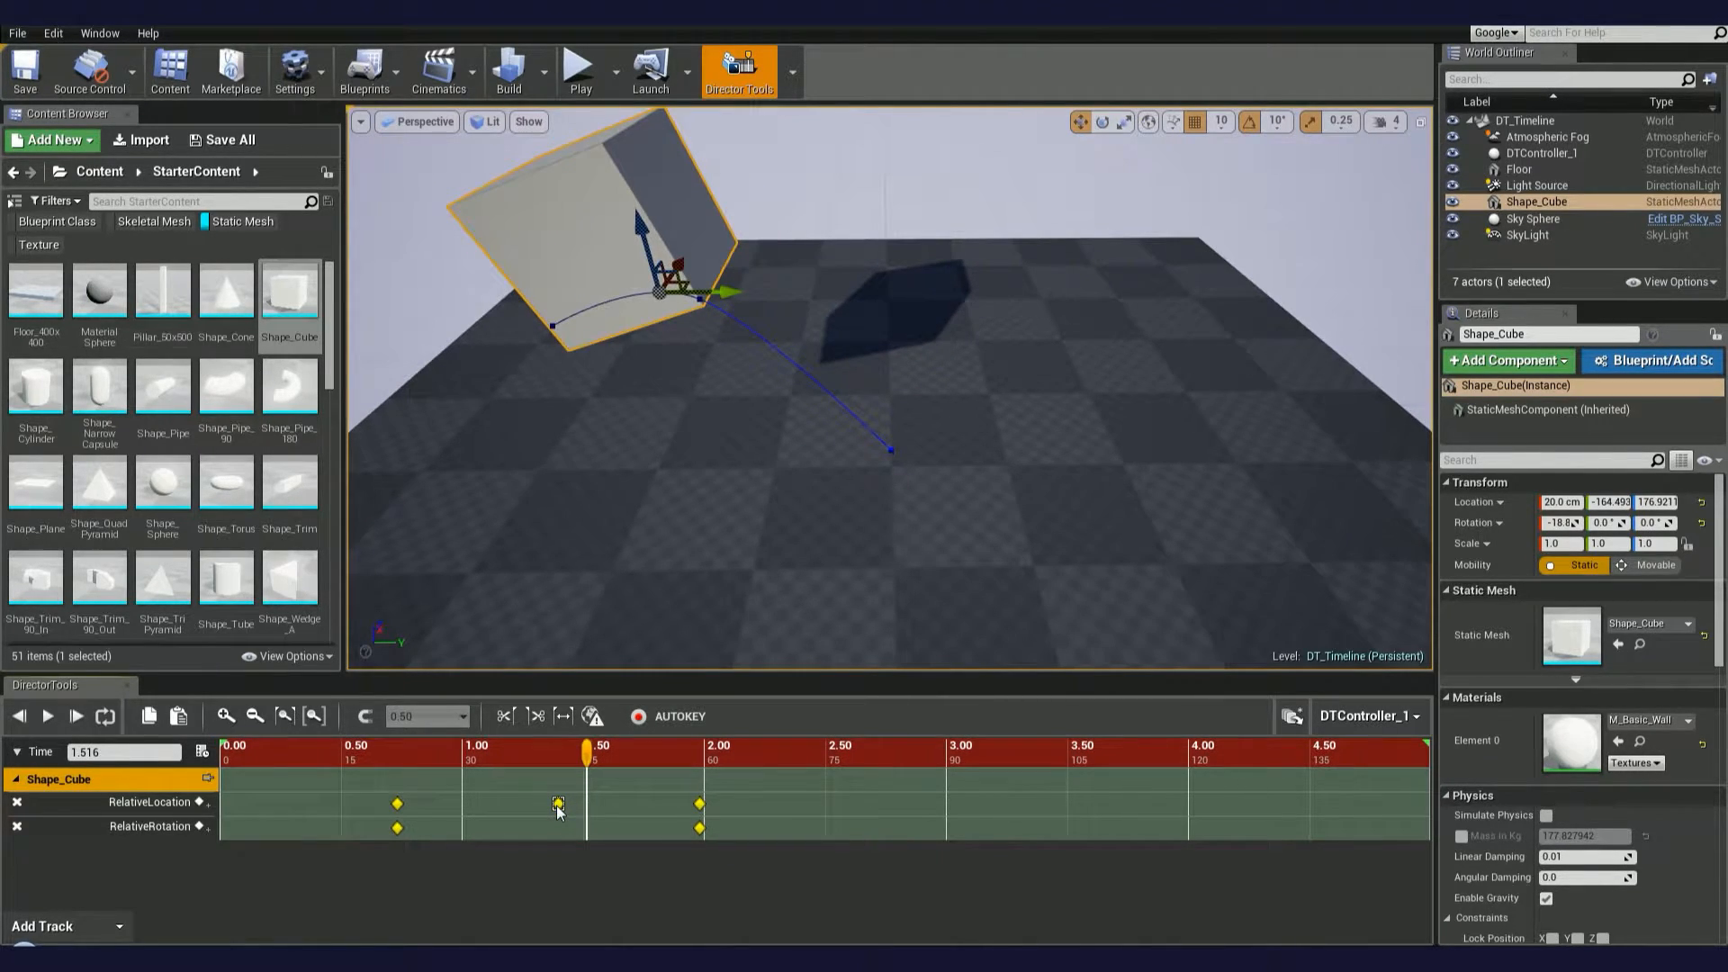
middle_click(558, 805)
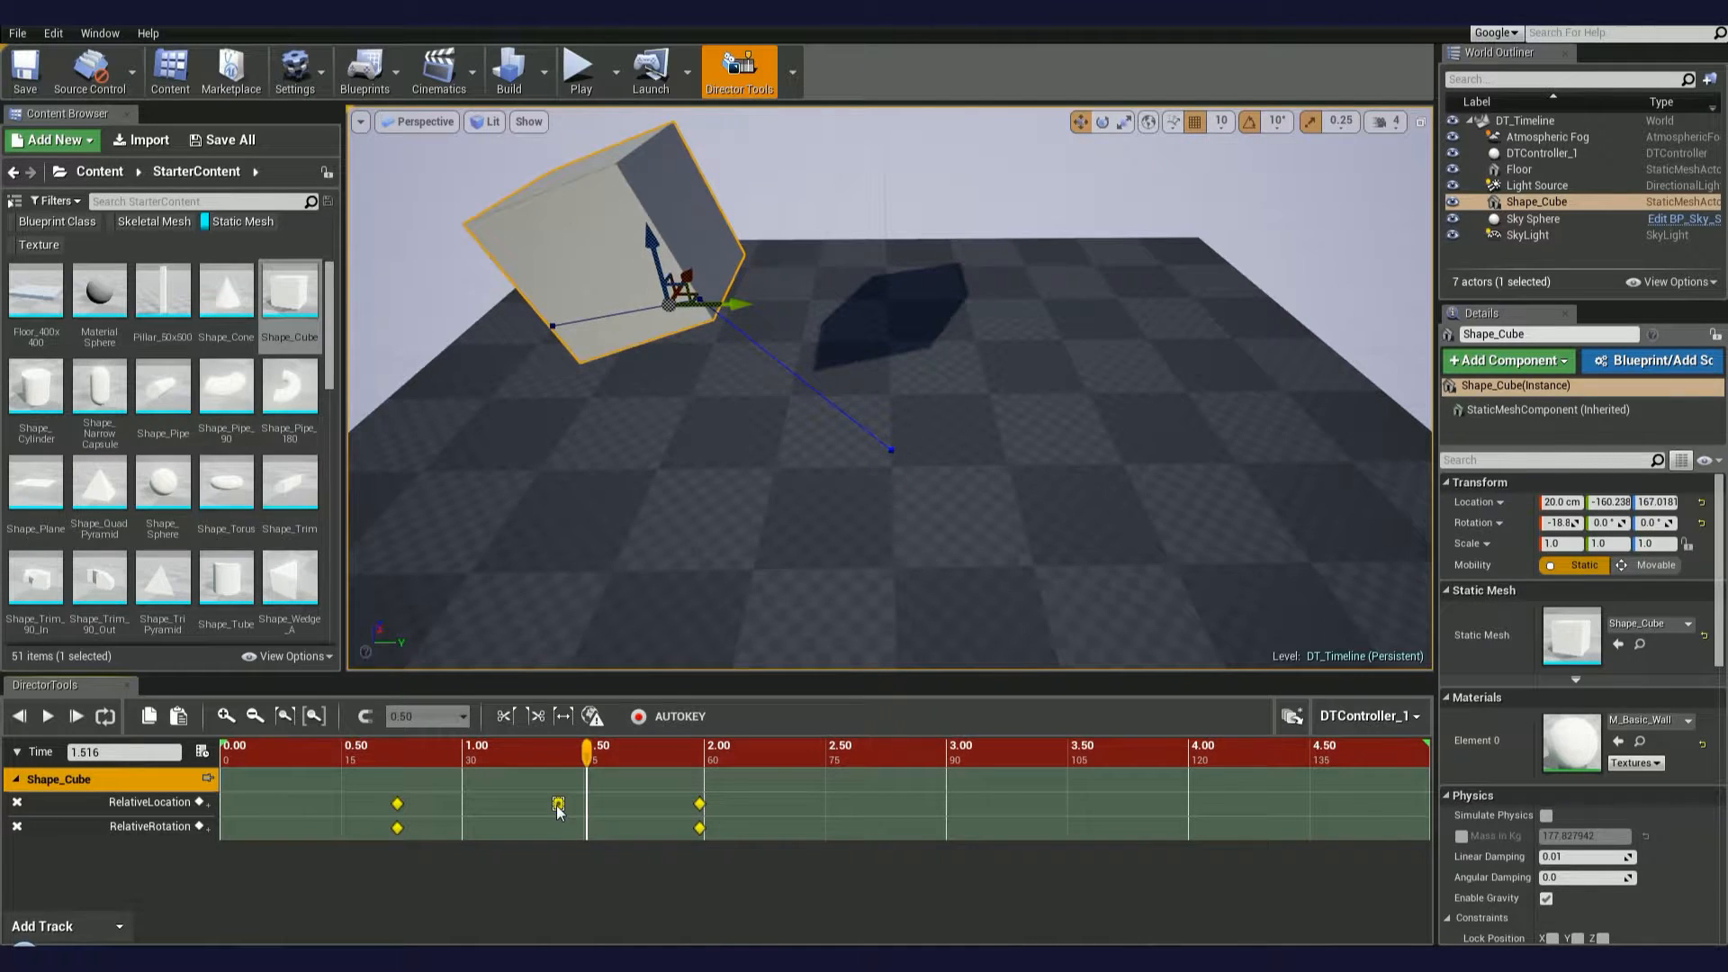
mouse_move(598, 760)
mouse_down()
mouse_move(482, 760)
mouse_move(680, 767)
mouse_move(615, 765)
mouse_up()
middle_click(557, 803)
Step: Copy the cube's first location and rotation keys and paste them at about 2.6 s
click(520, 803)
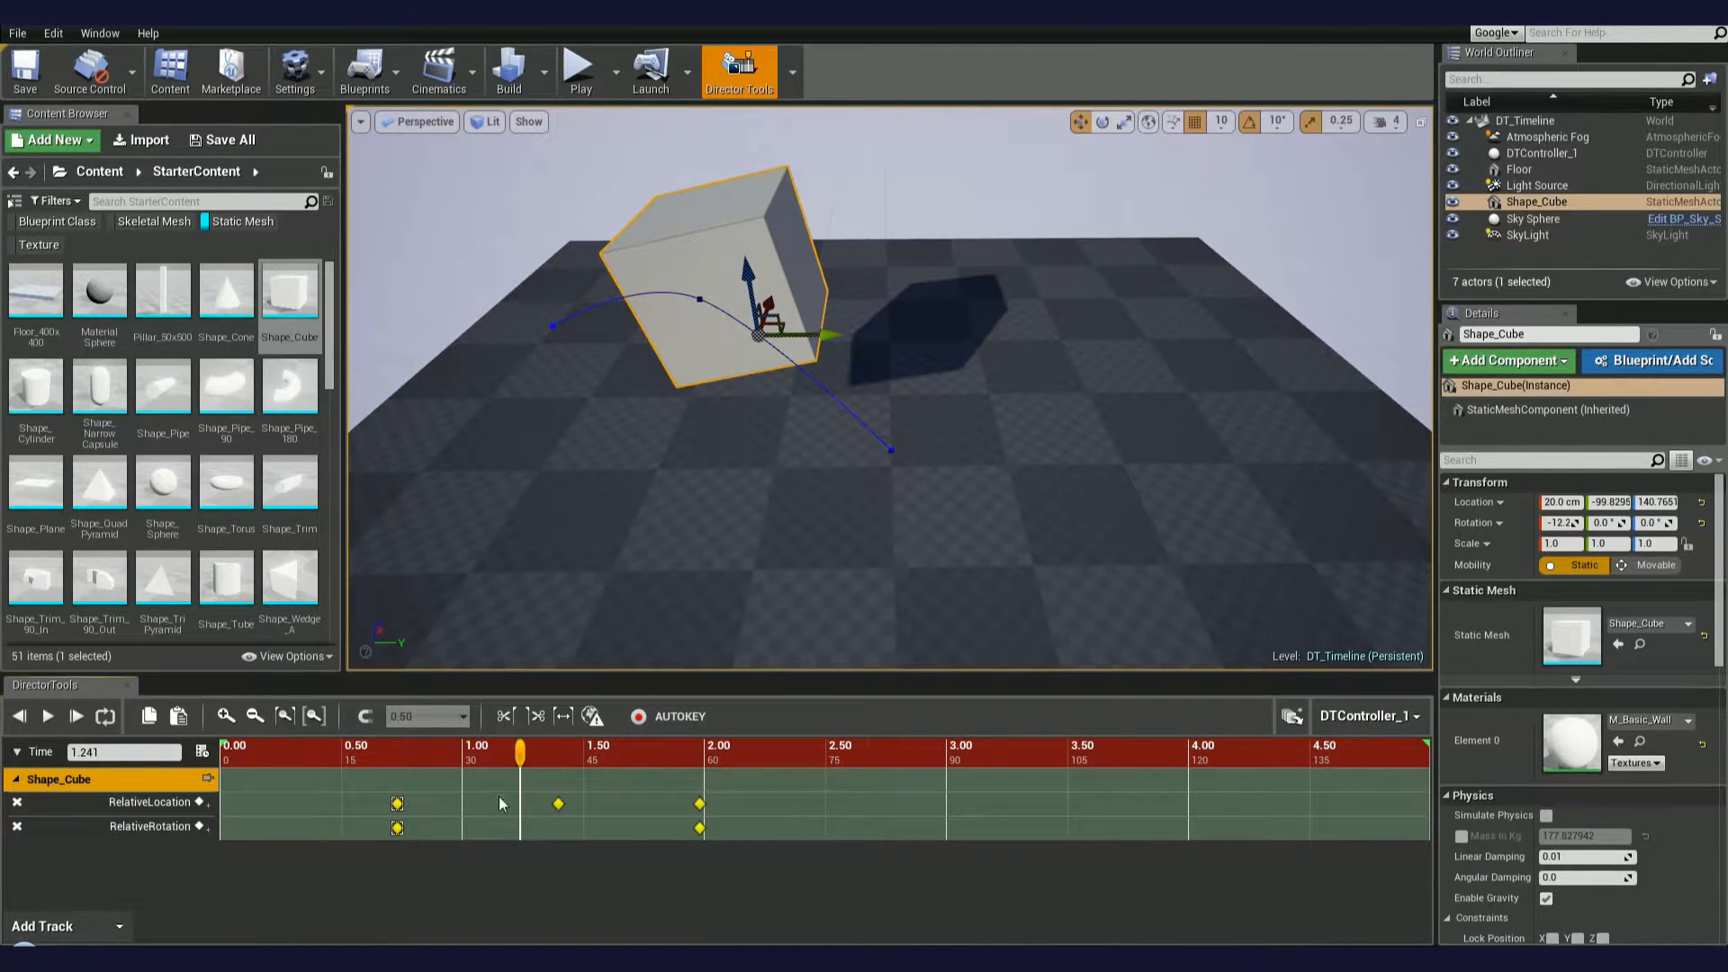
drag(536, 753, 849, 779)
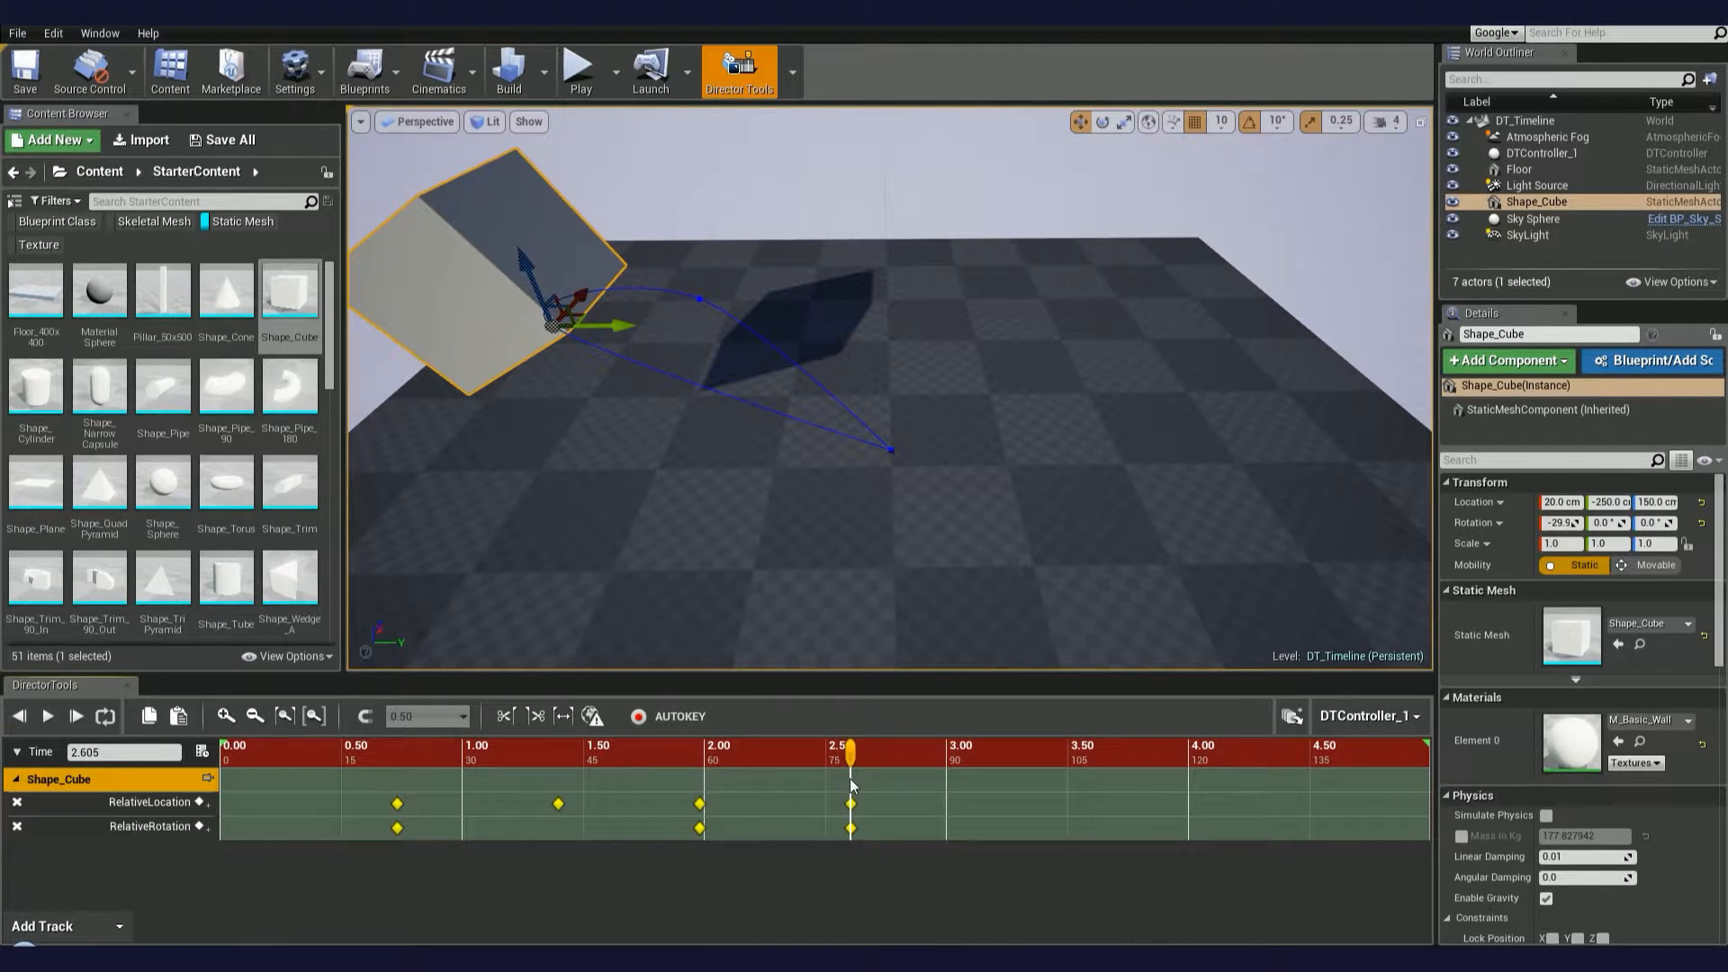
drag(854, 761, 805, 780)
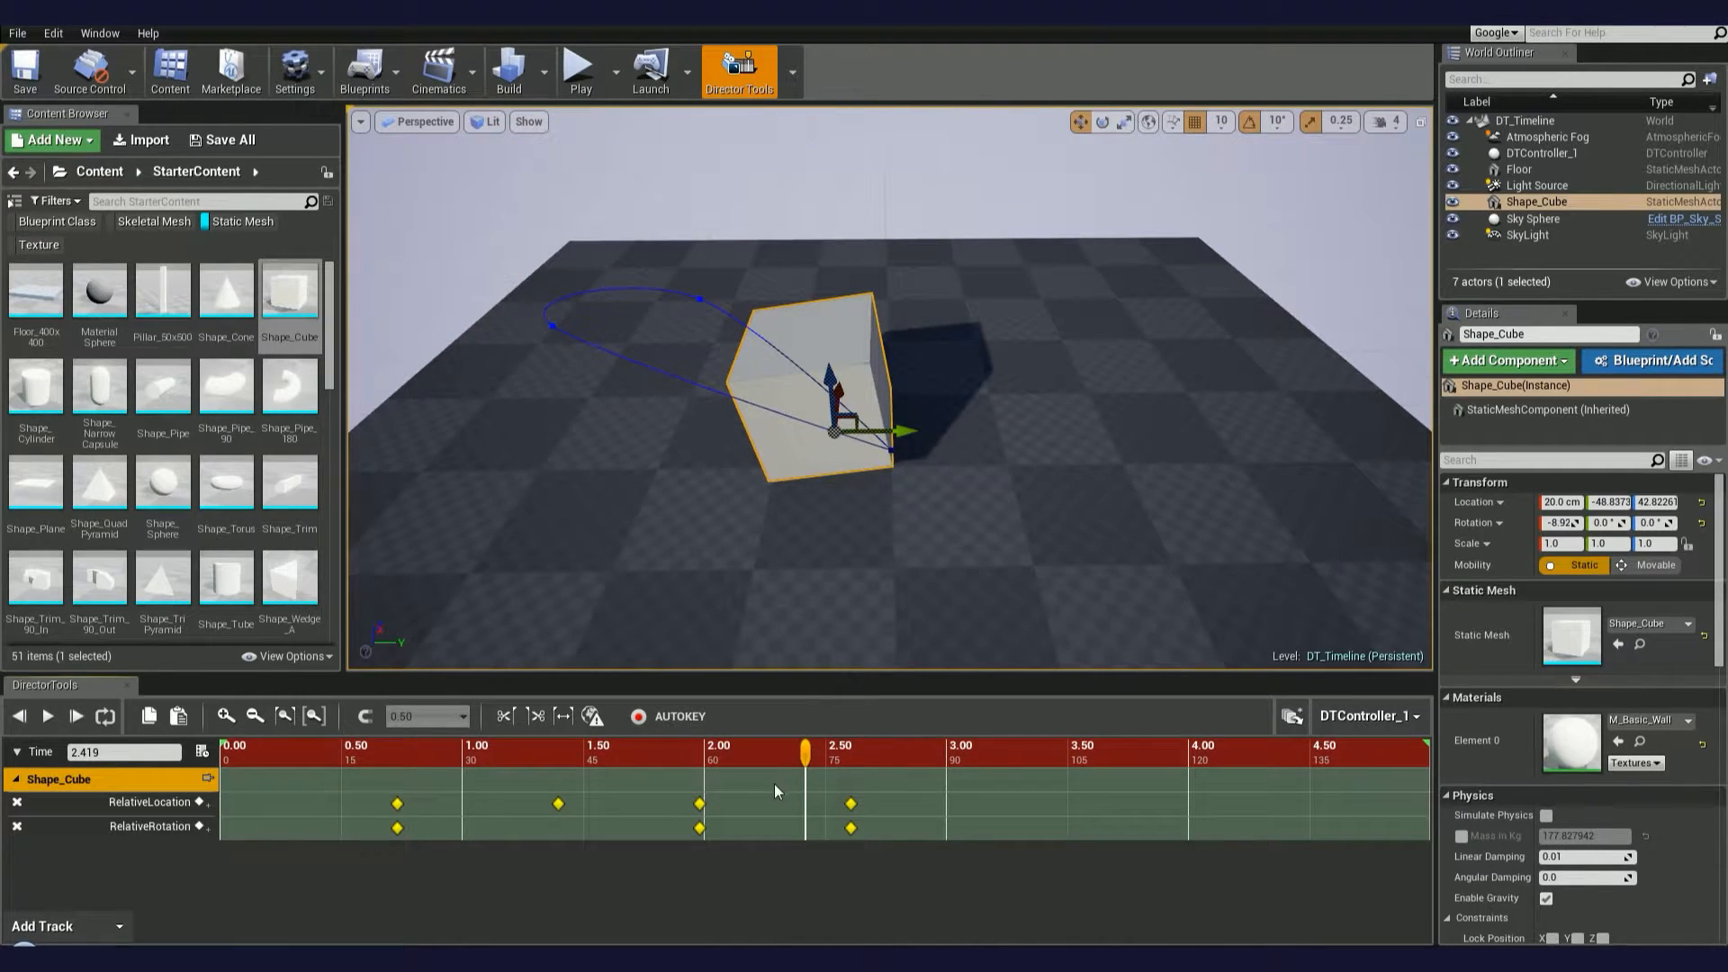
Step: Duplicate the location key near 1.4 s to about 3.2 s on the location track
mouse_move(558, 803)
click(987, 803)
drag(883, 749, 641, 797)
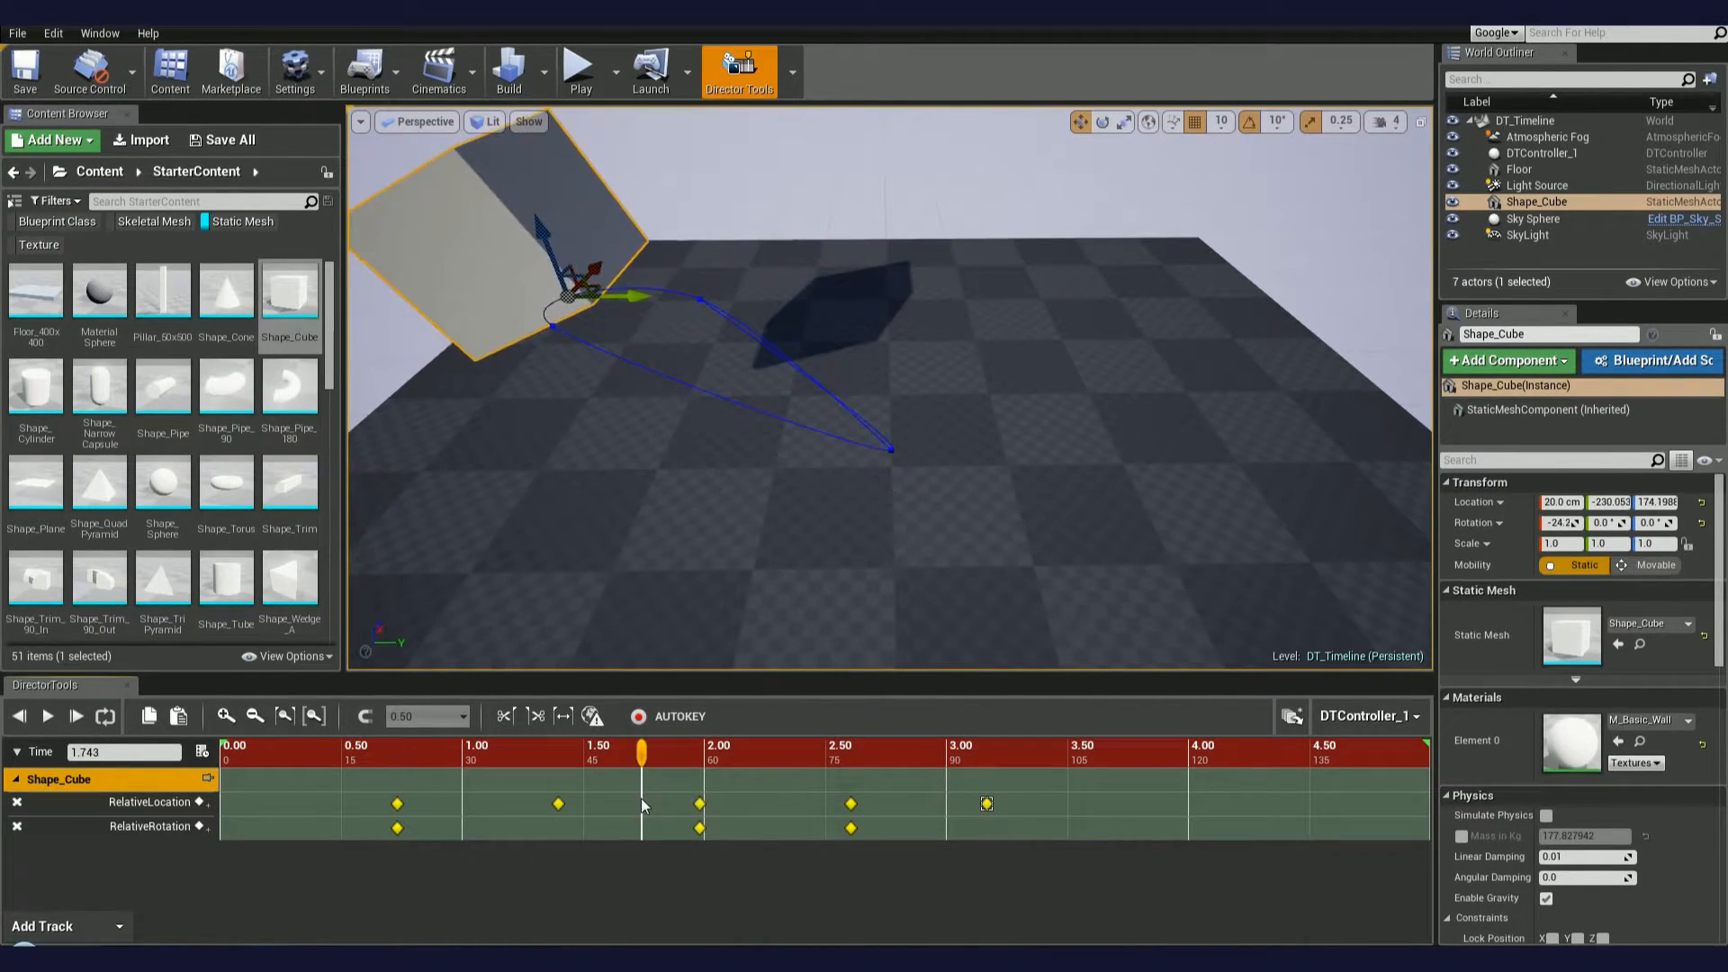
Step: Align the pasted location and rotation keys near 2.6 s exactly to frame 78
scroll(664, 796, up, 6)
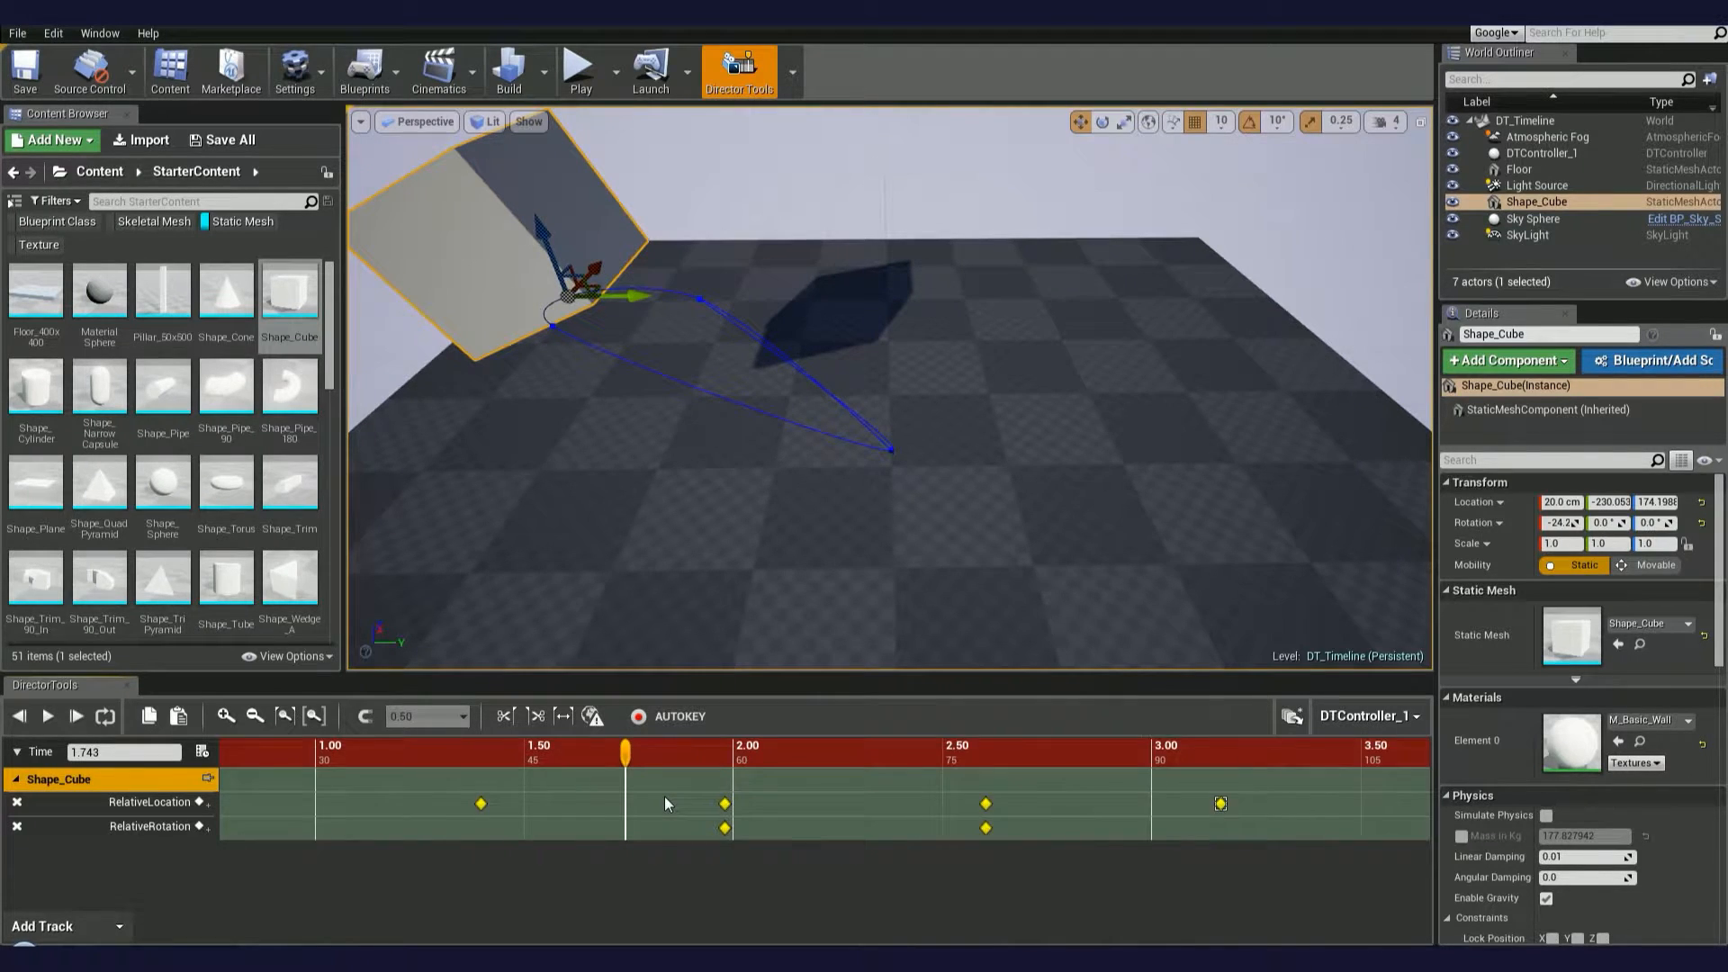
scroll(664, 797, down, 6)
scroll(664, 796, up, 8)
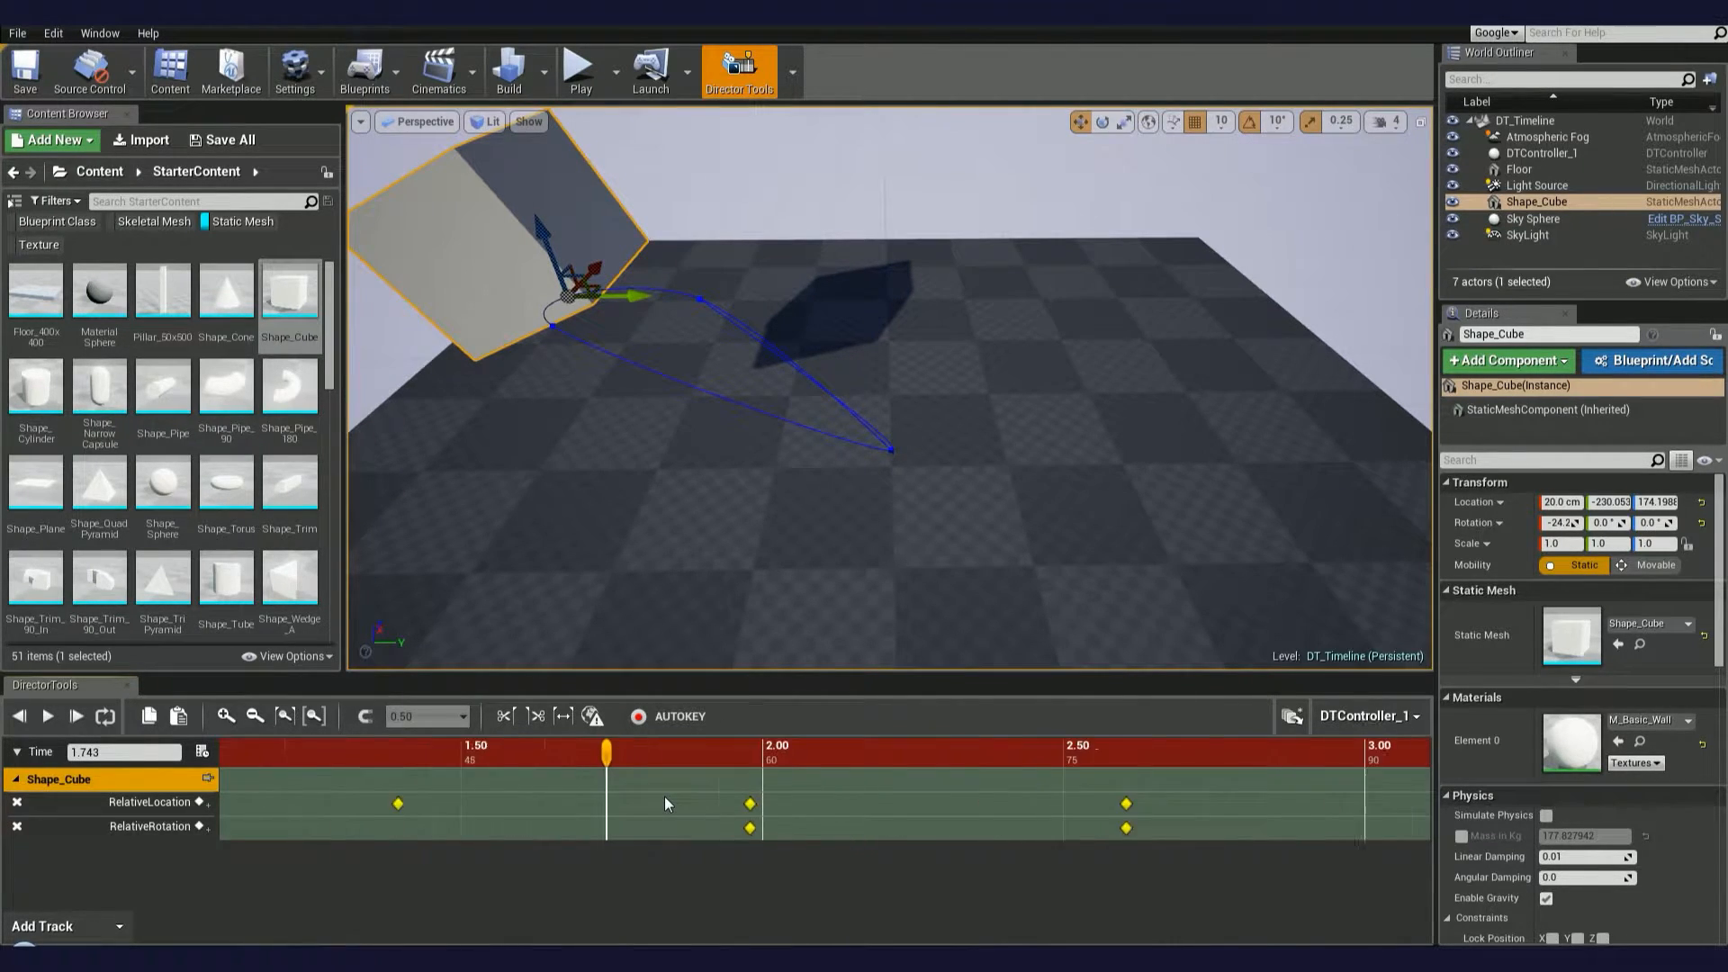
right_drag(963, 747, 524, 725)
scroll(567, 743, down, 1)
right_drag(754, 757, 698, 752)
drag(634, 748, 753, 802)
mouse_move(878, 803)
mouse_down()
mouse_move(957, 810)
mouse_move(874, 804)
mouse_up()
click(875, 827)
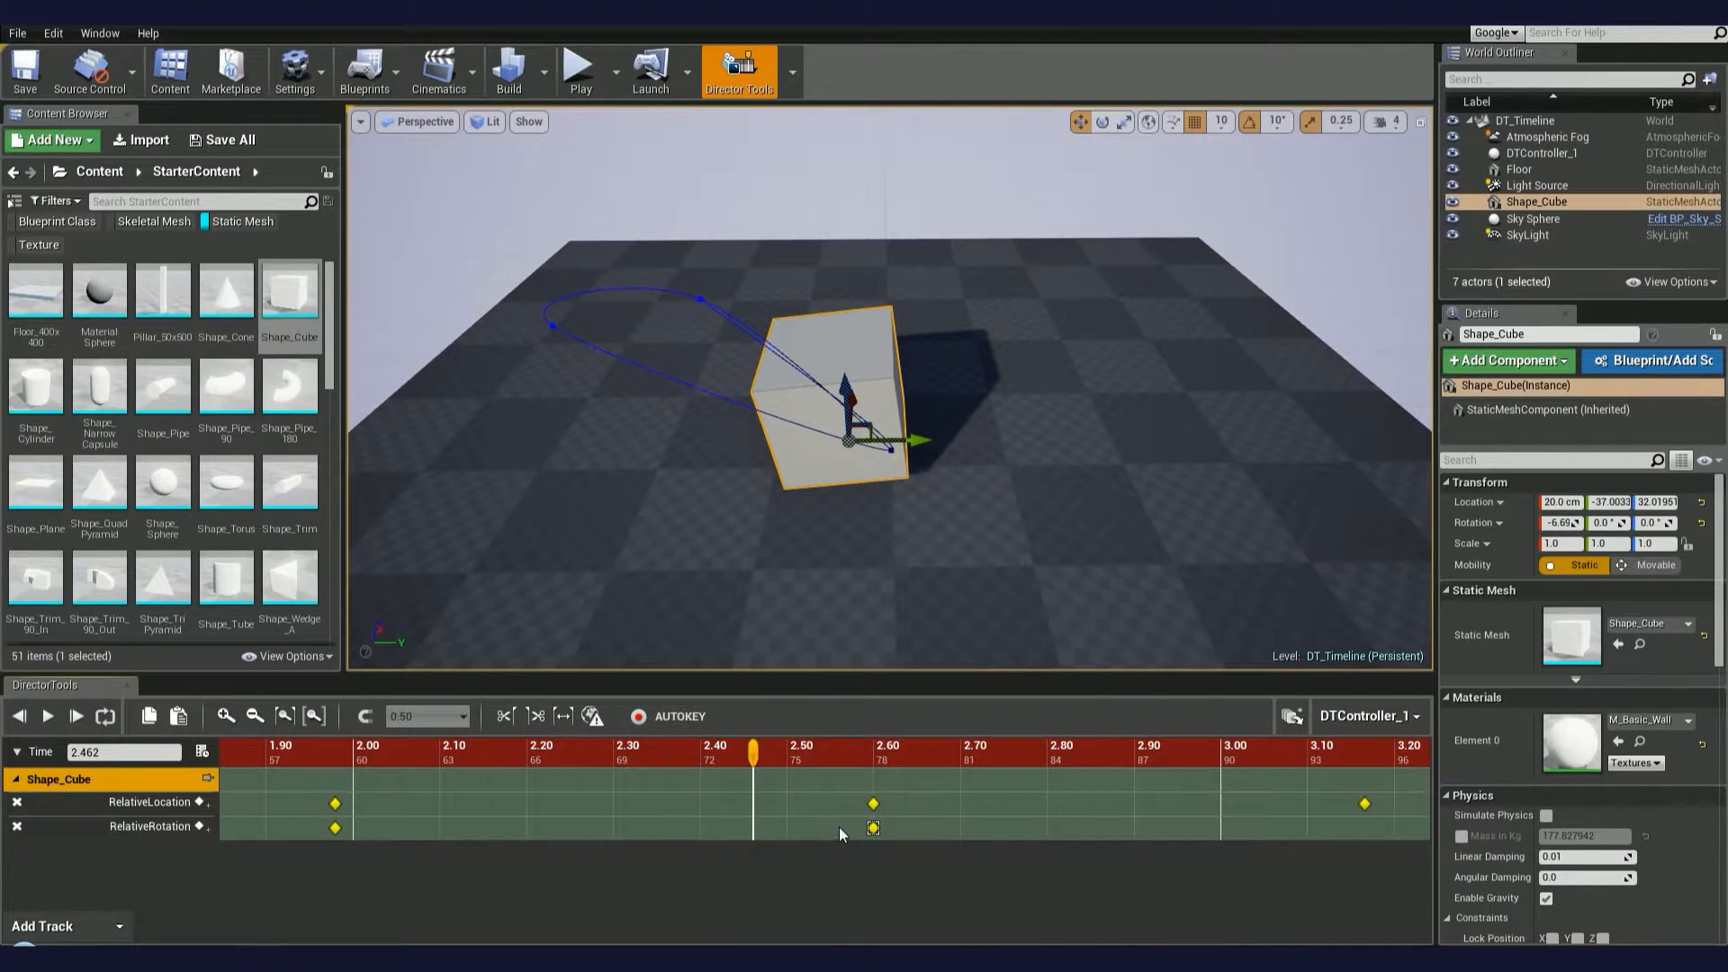
Step: Try timeline frame rates of 15 and 60 FPS and return the setting to 30 FPS
click(196, 753)
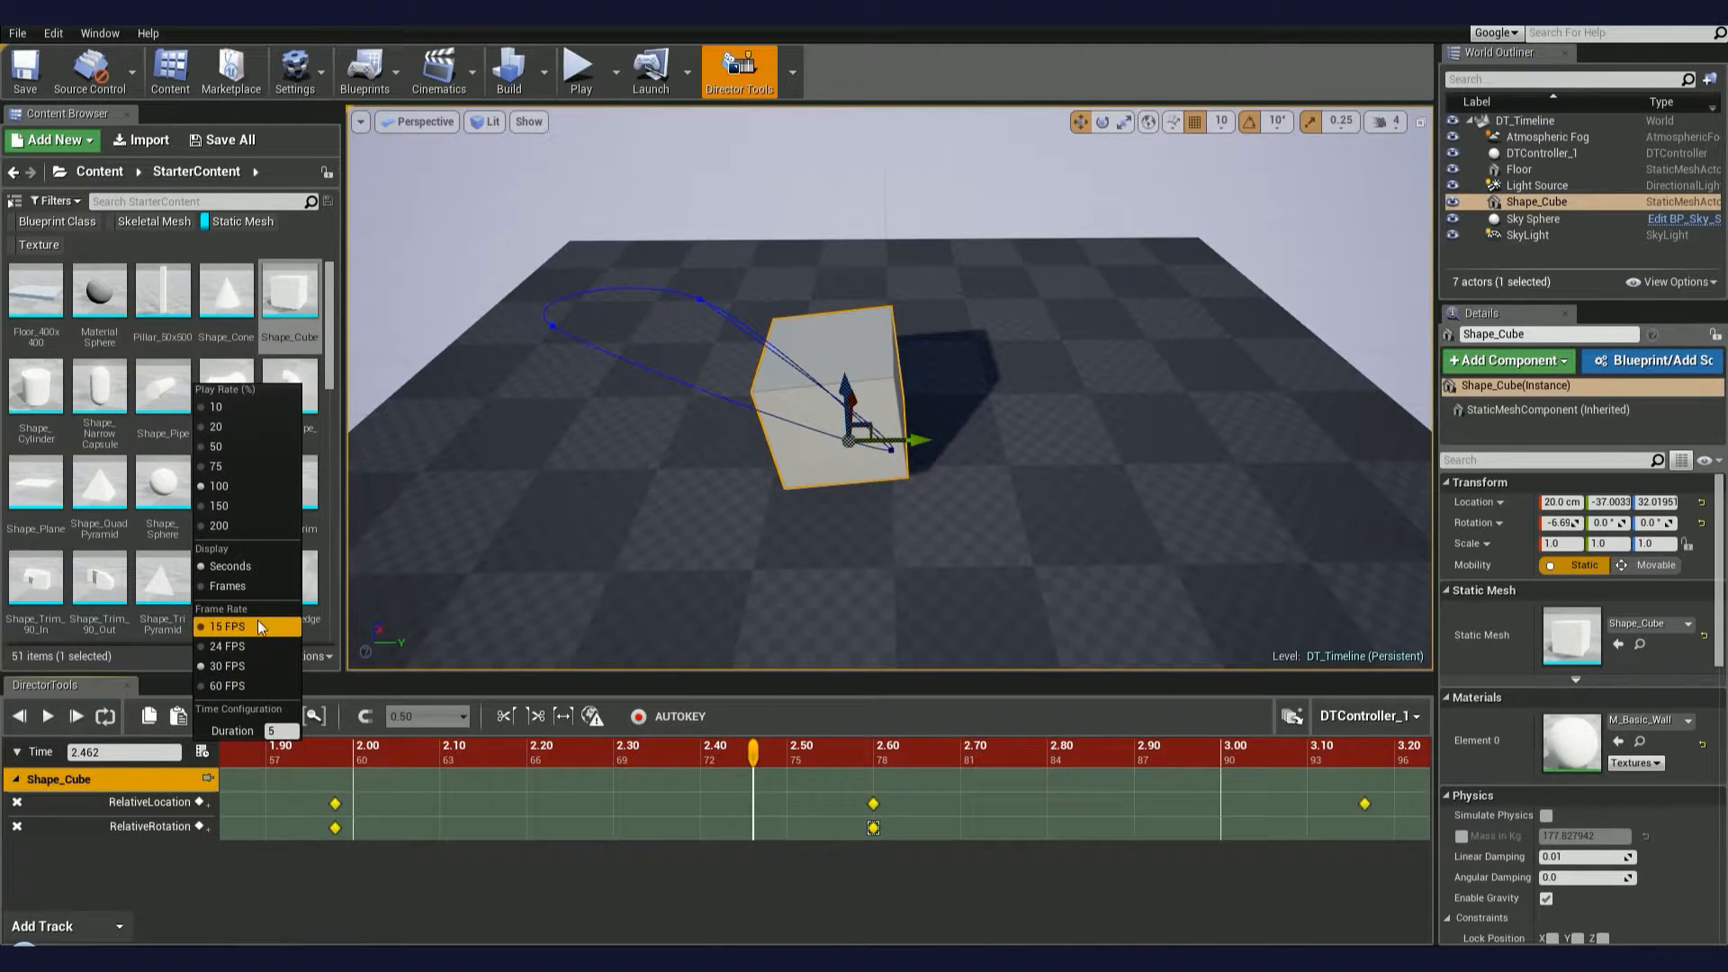
click(261, 648)
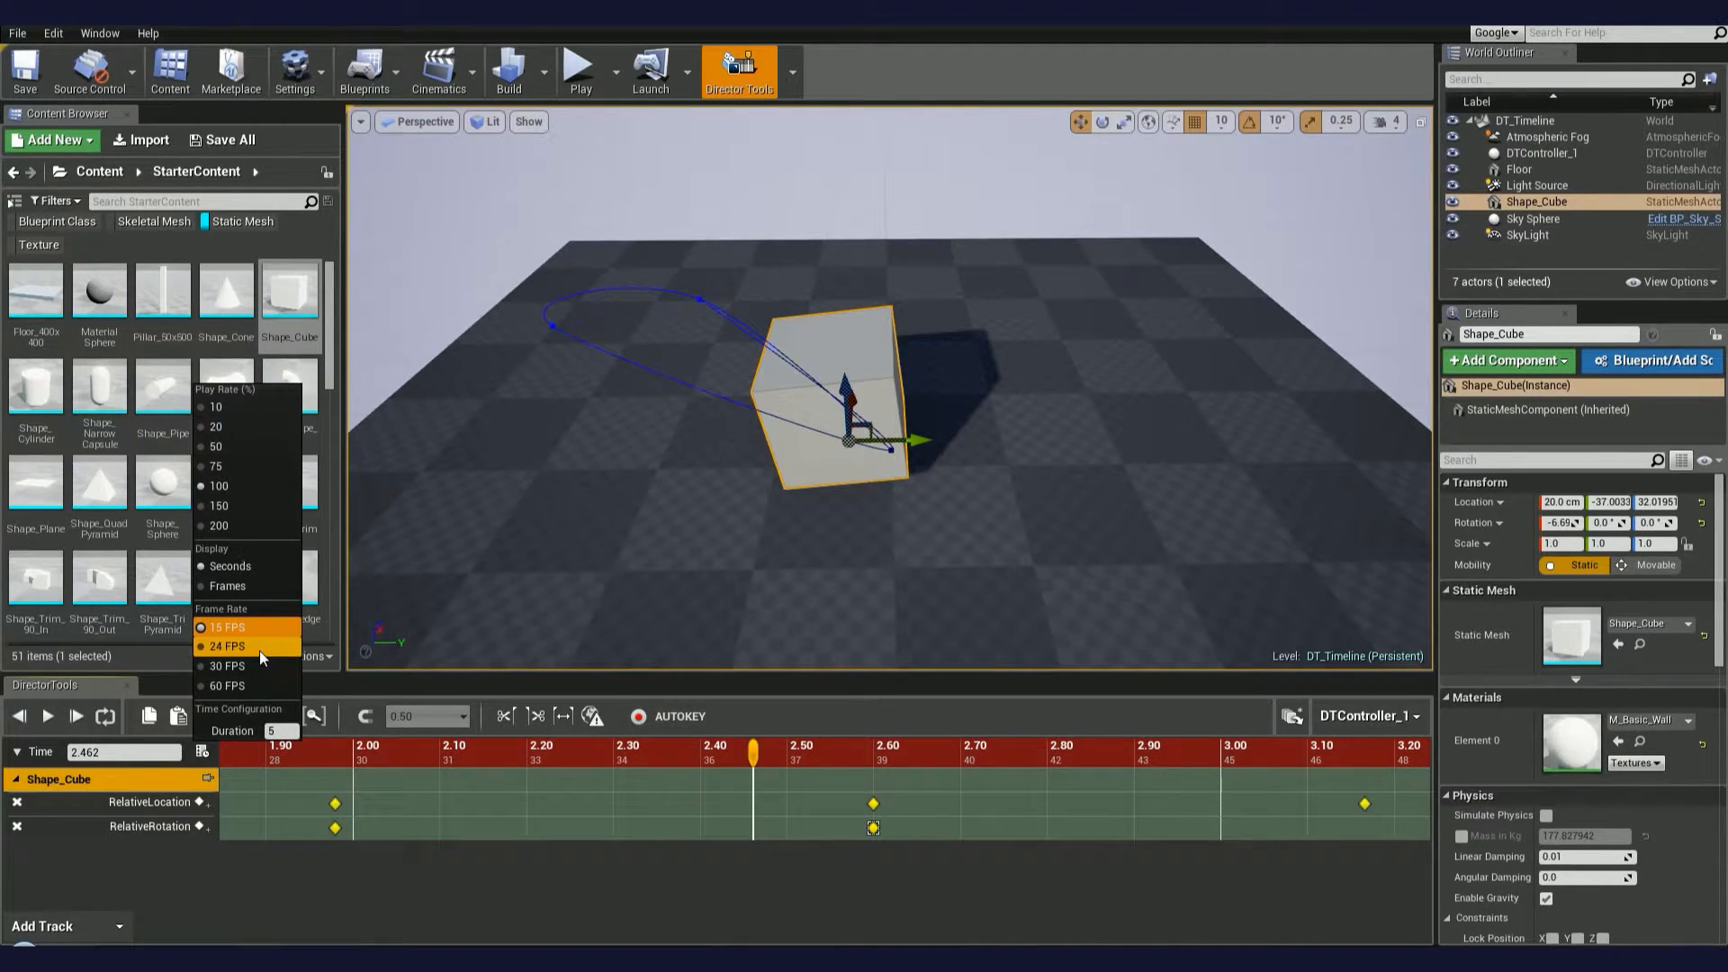
click(243, 668)
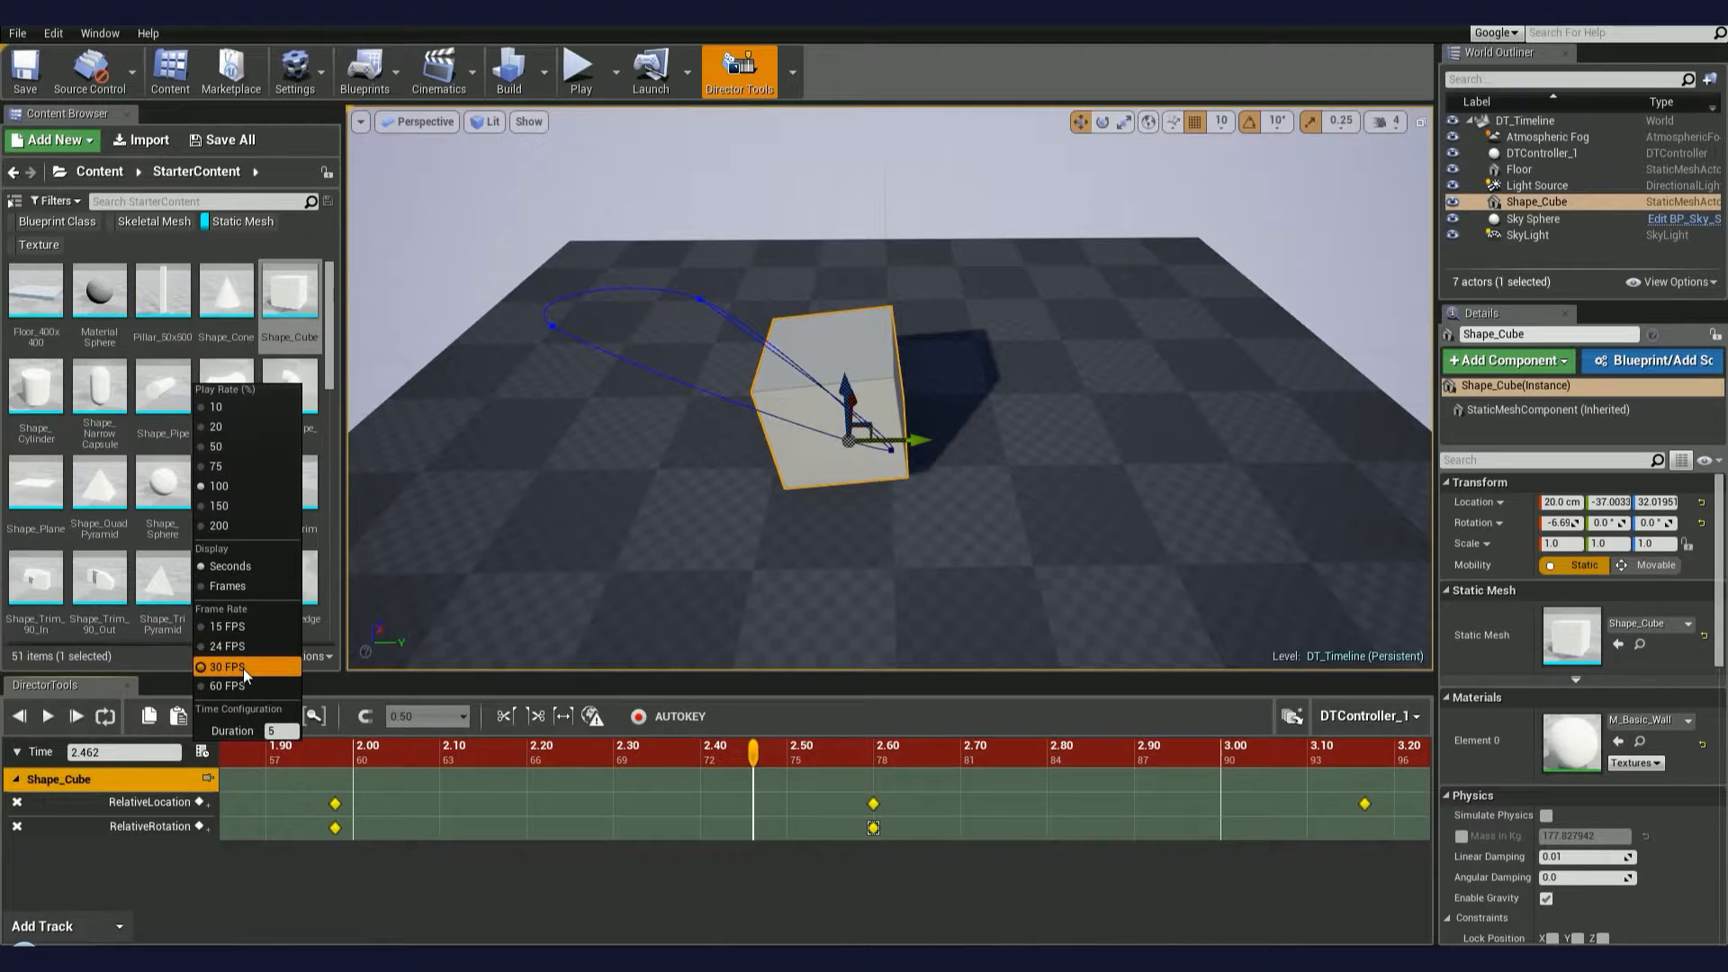
click(230, 687)
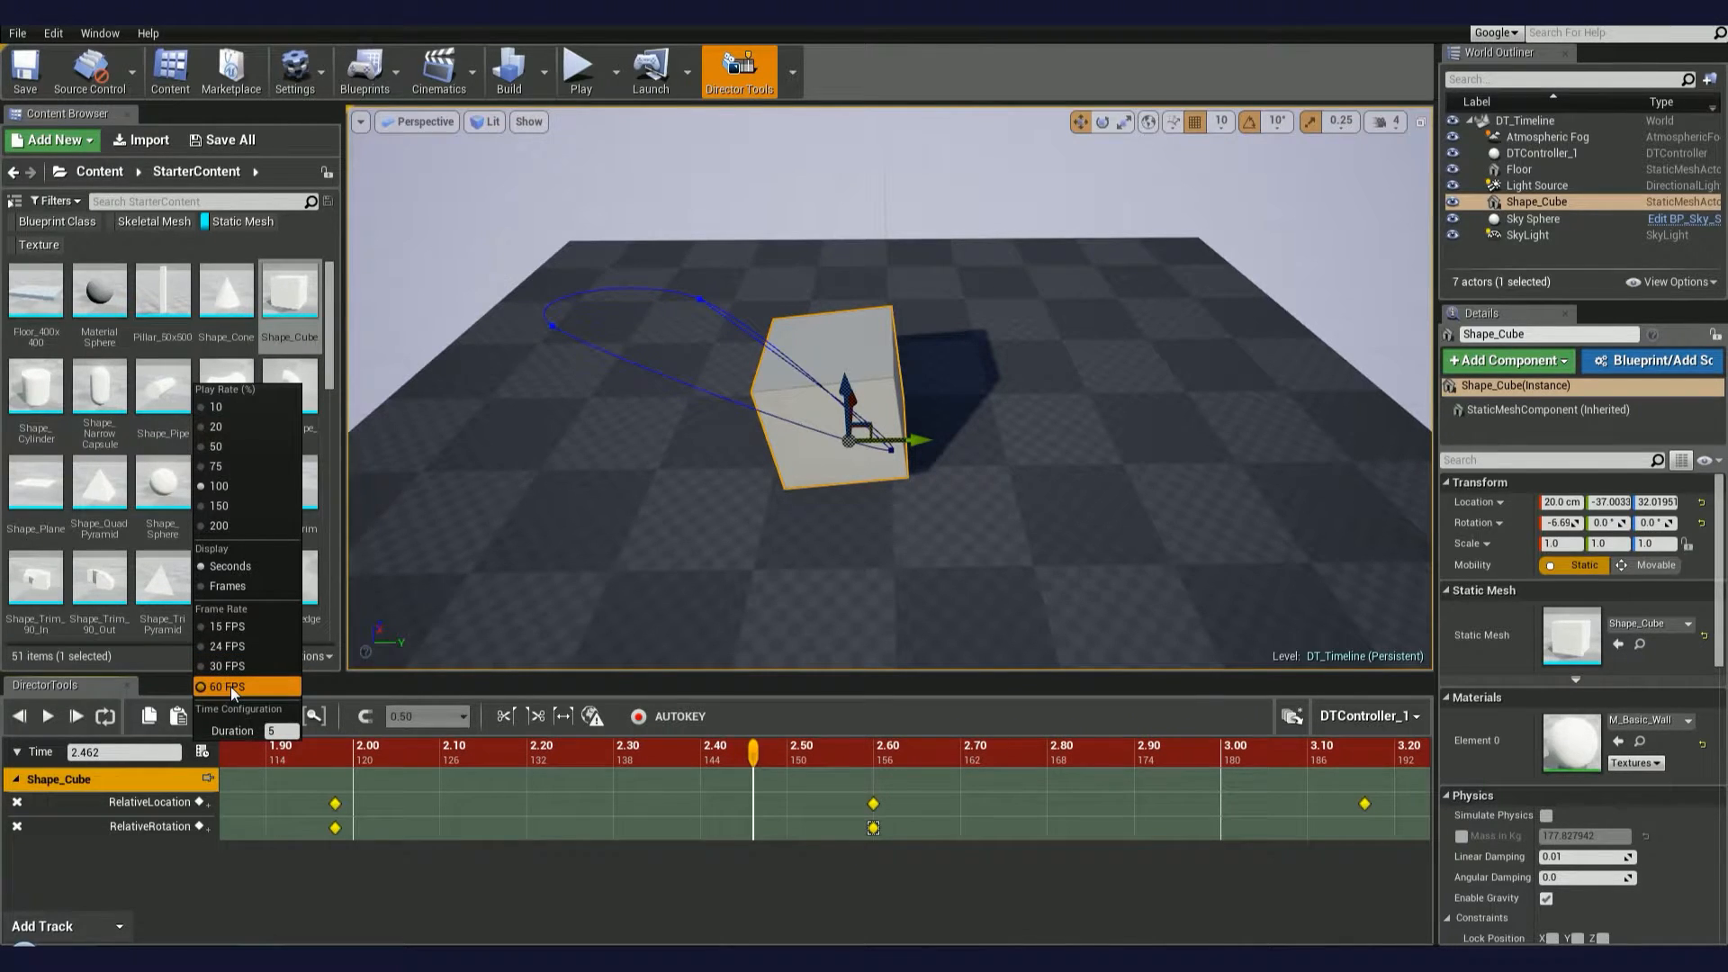
click(225, 666)
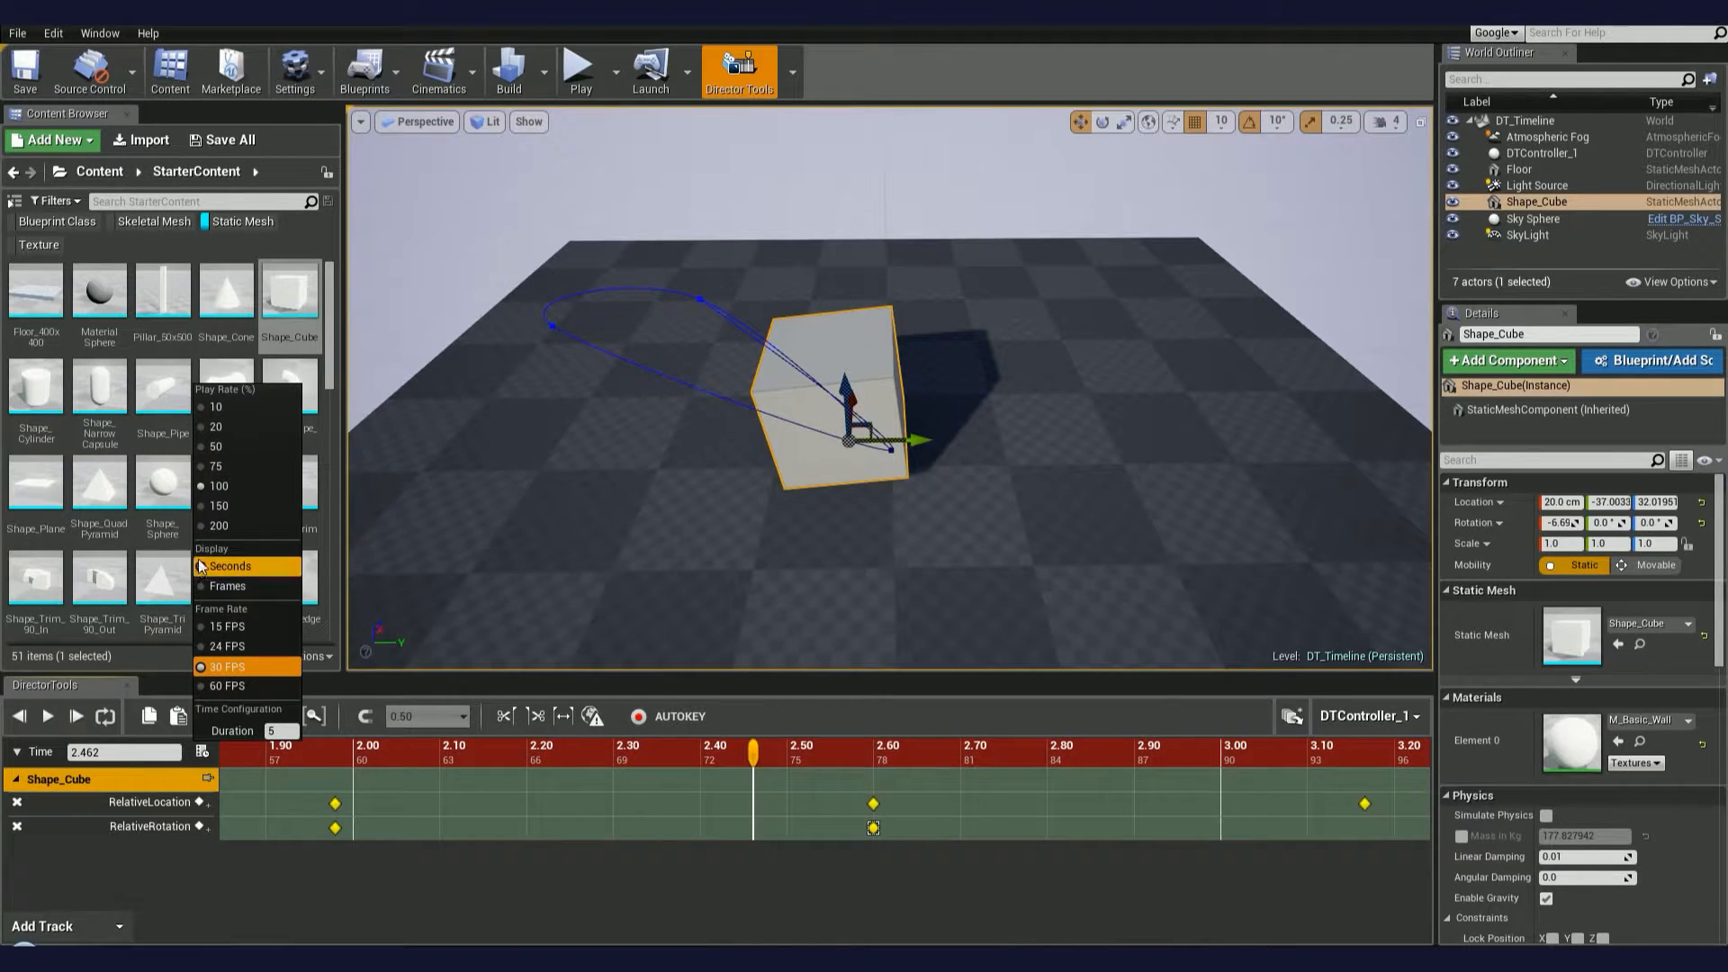
Step: Change the timeline ruler's main display from seconds to frames
click(270, 586)
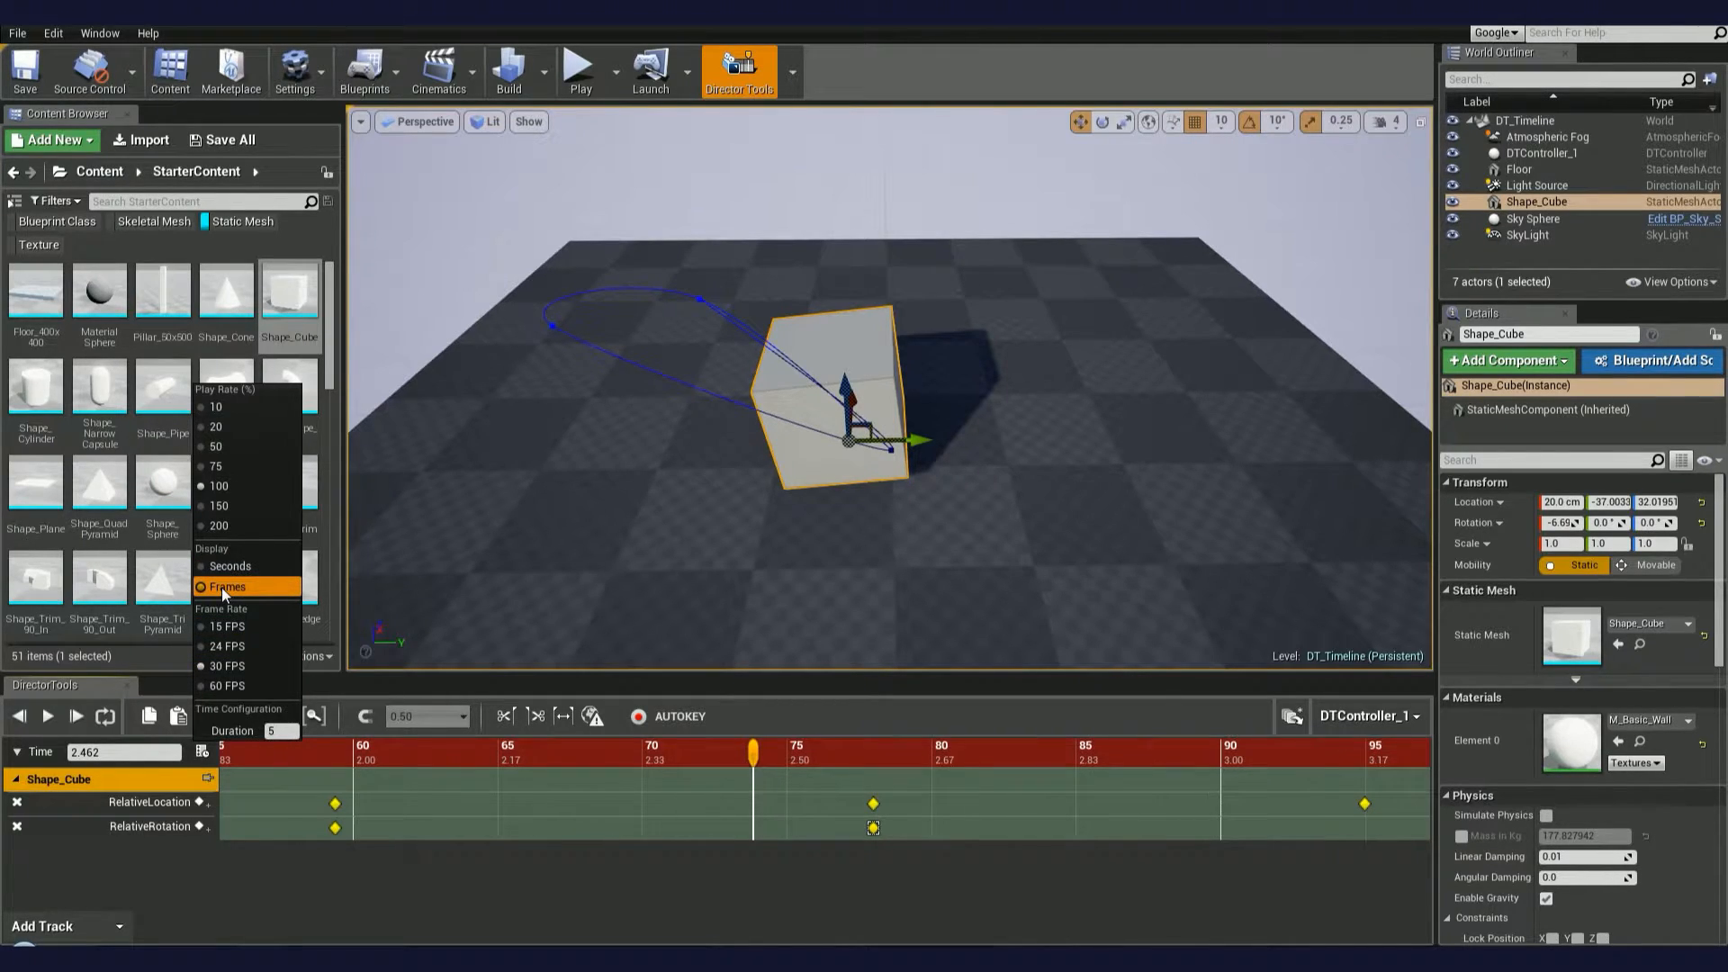
click(226, 568)
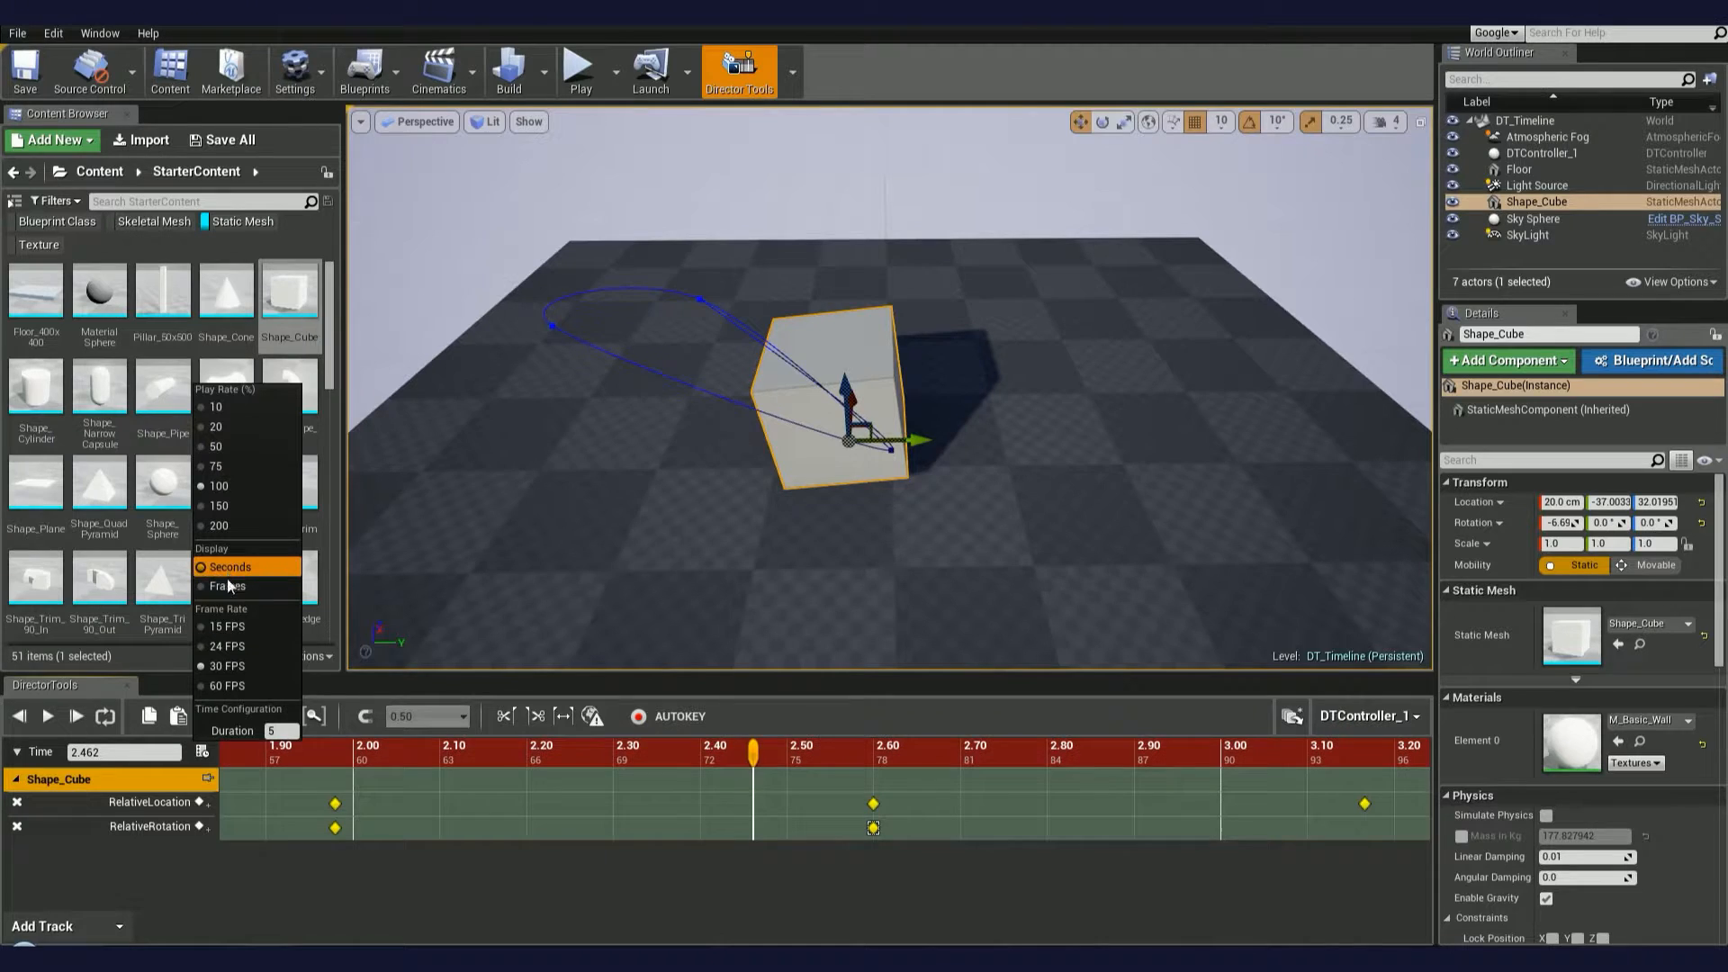
click(227, 586)
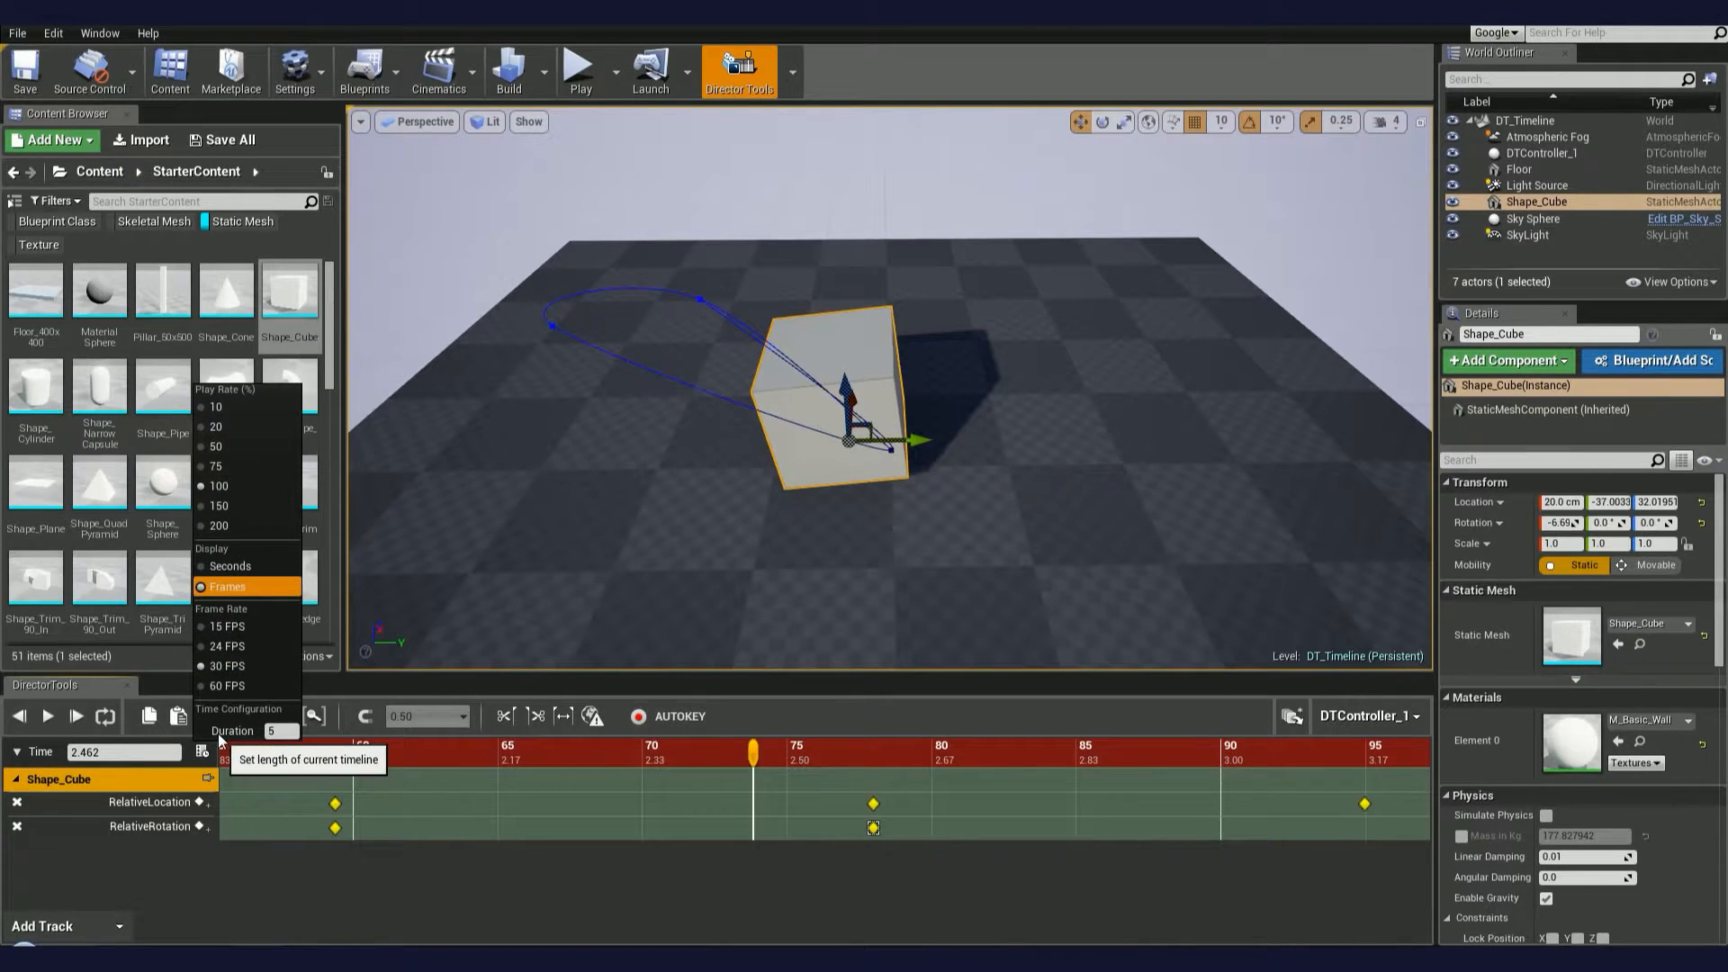
Step: Set the duration of the current timeline to 15 seconds
click(287, 730)
text(15)
key(Return)
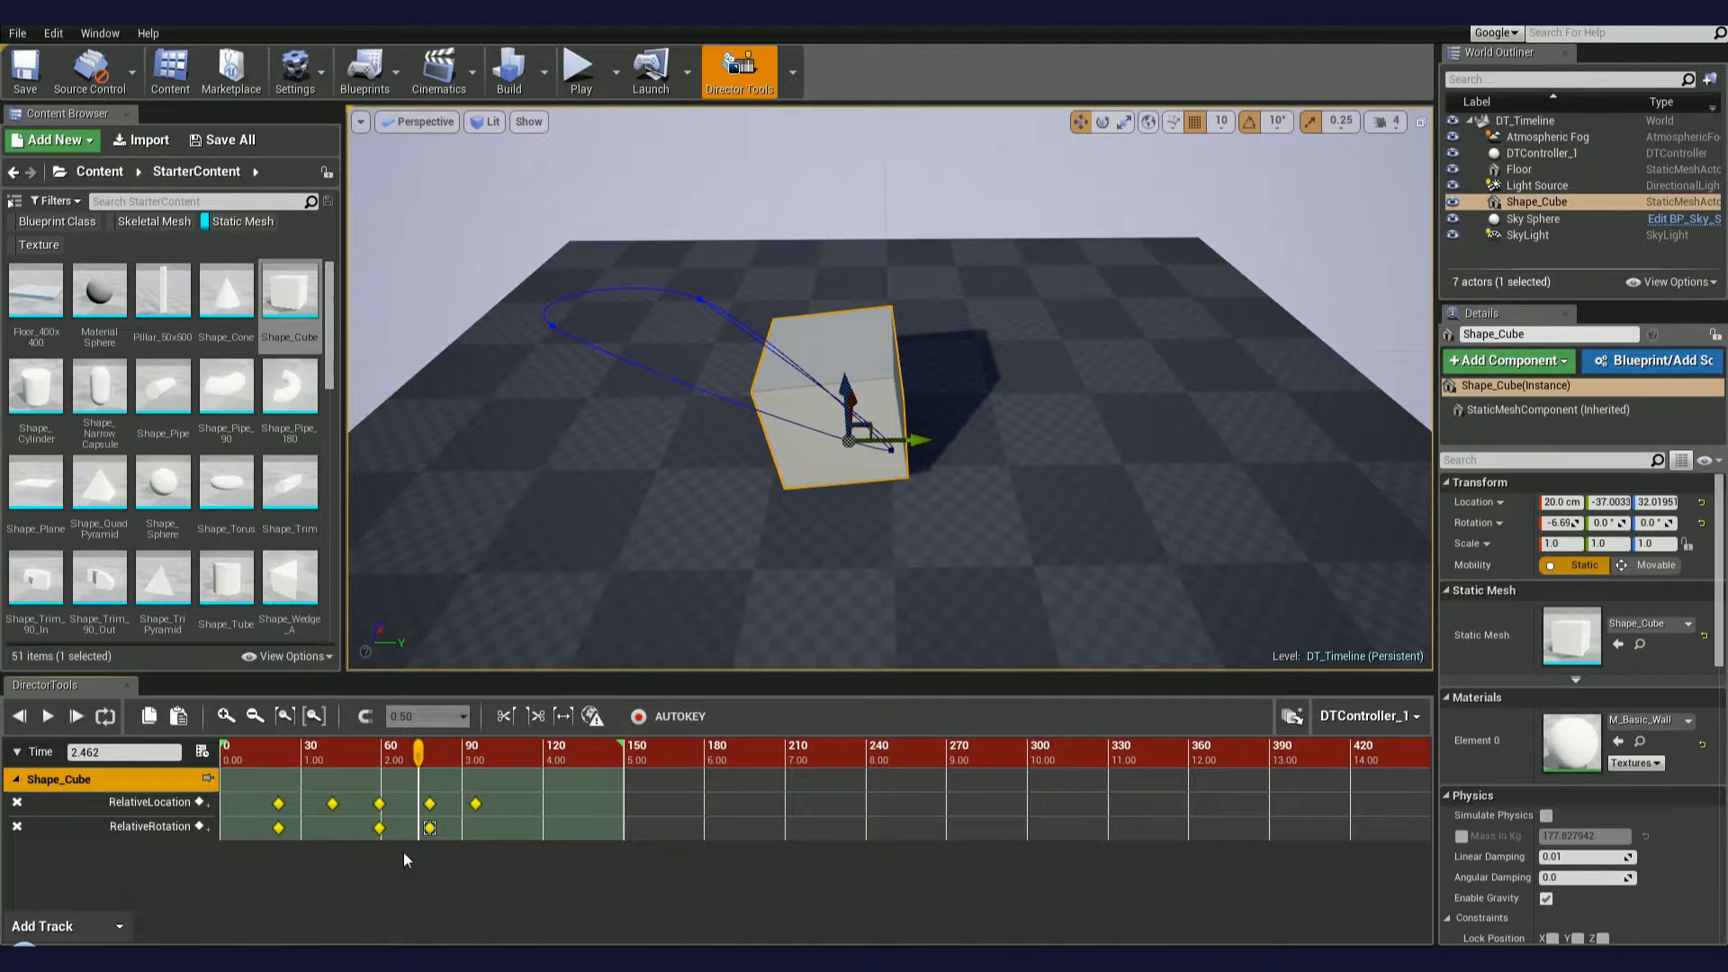
Step: Move the playhead to exactly 2 and 4 seconds by entering the times, and scrub the animation
mouse_move(419, 752)
mouse_down()
mouse_move(290, 755)
mouse_move(403, 756)
mouse_up()
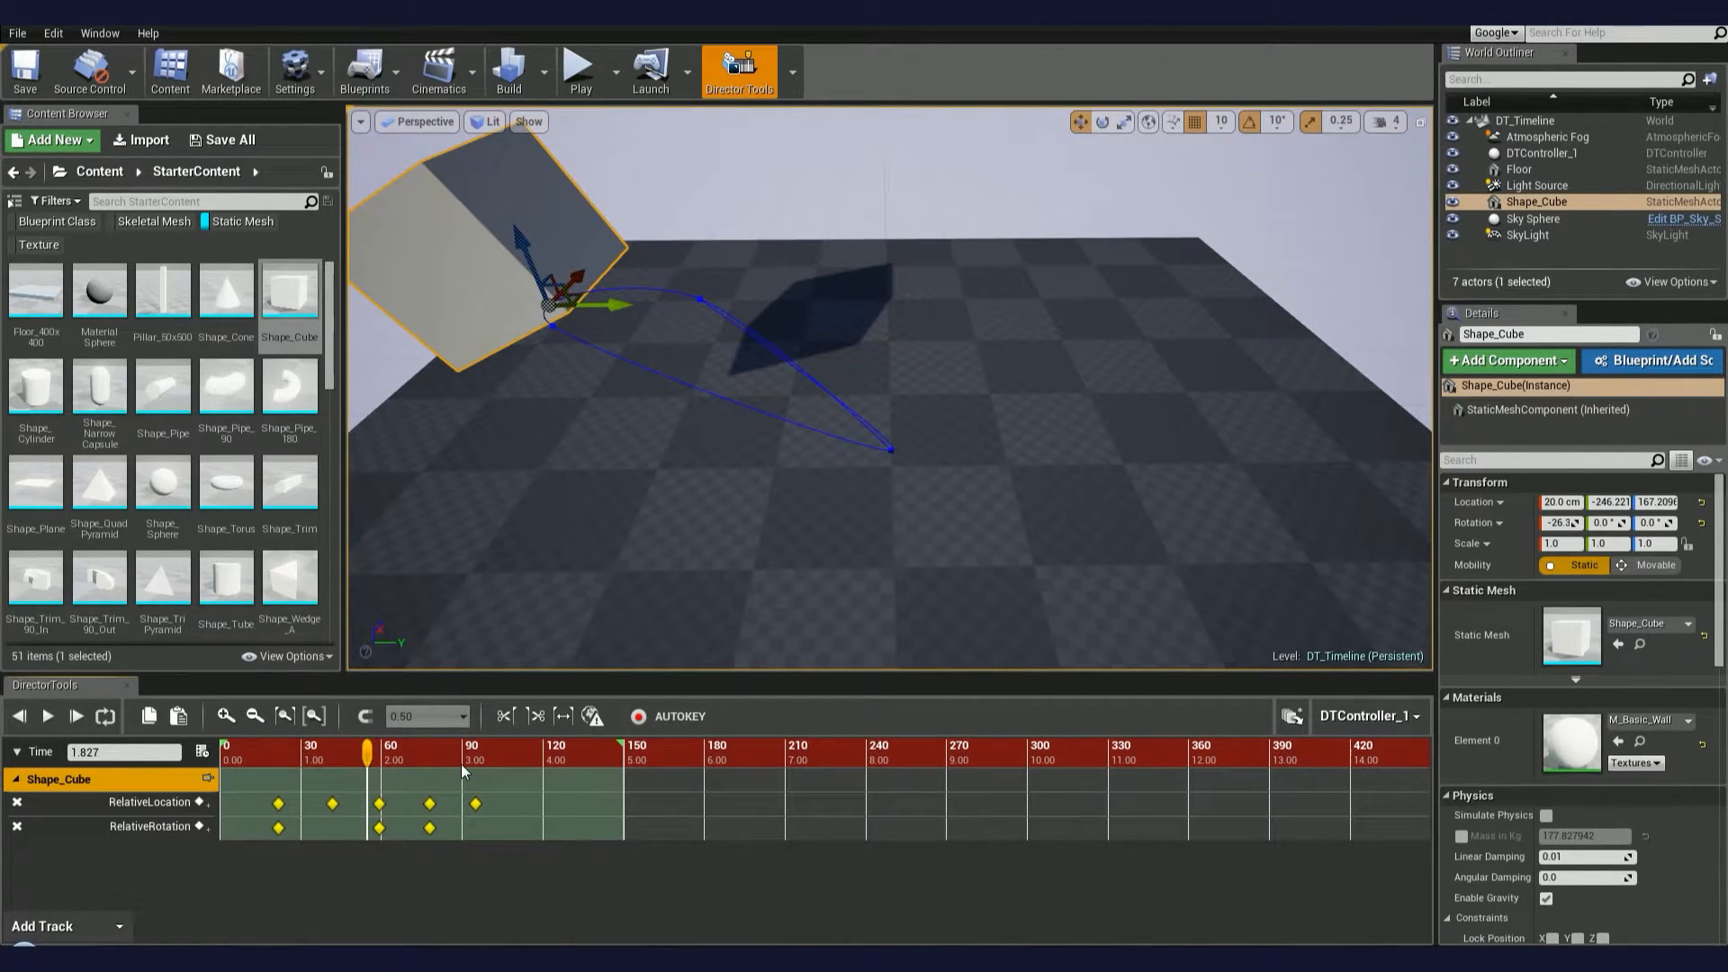
click(123, 753)
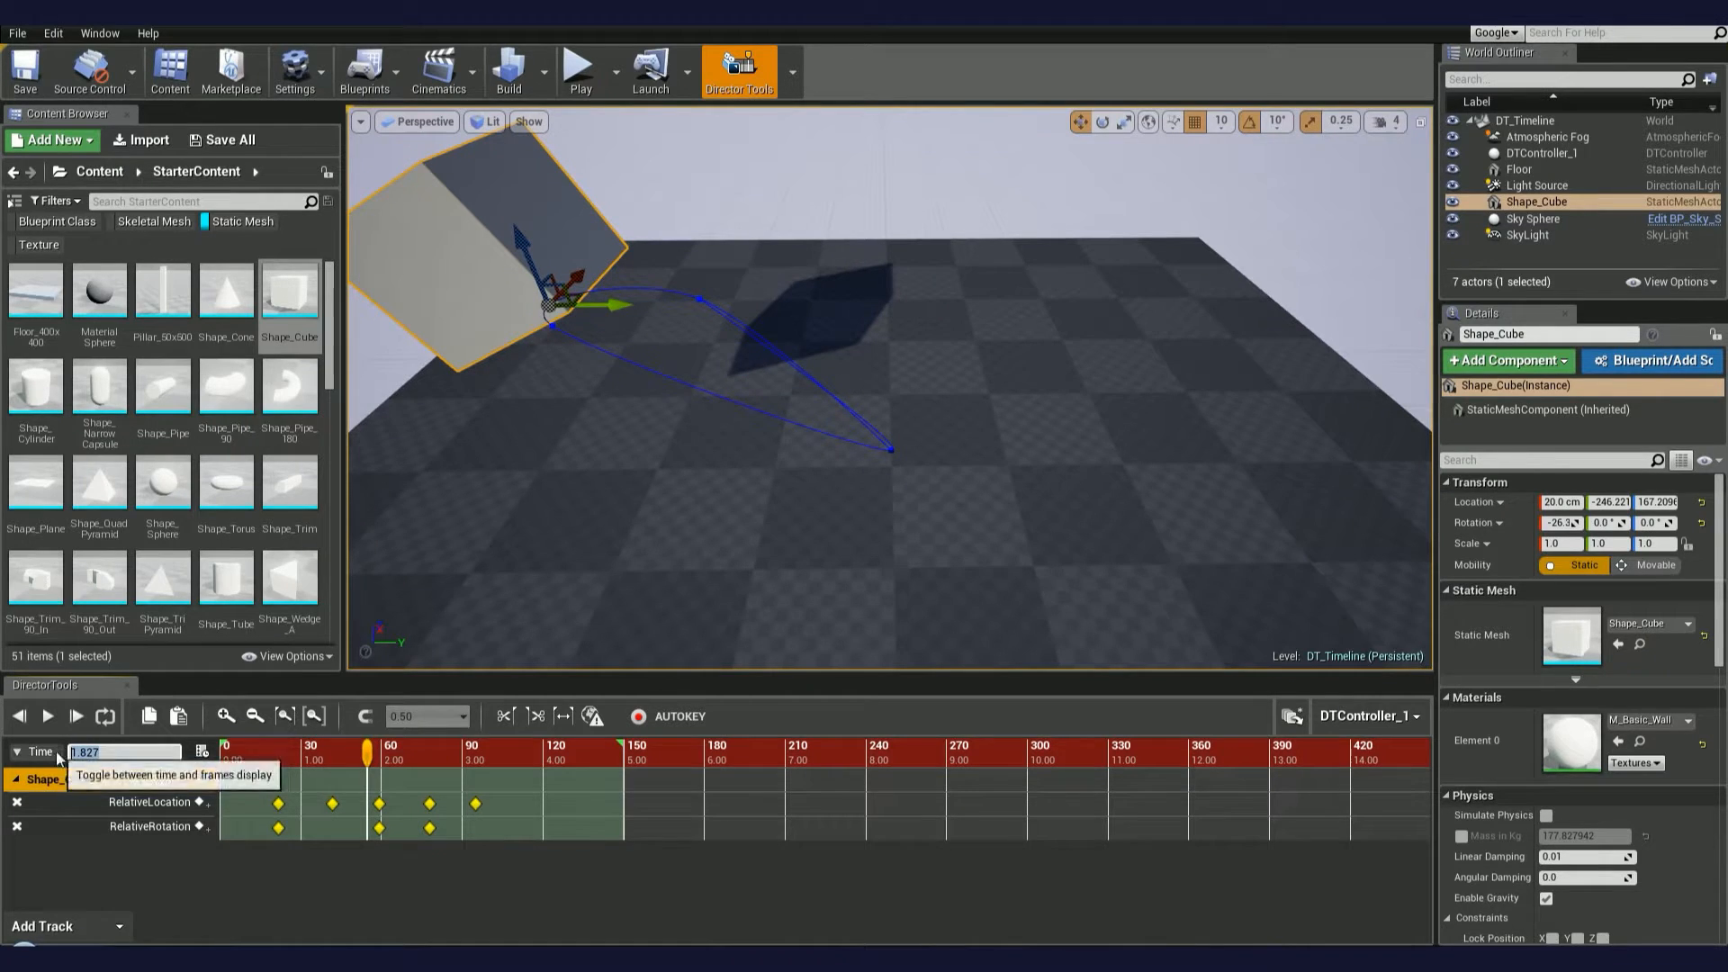
text(2)
key(Return)
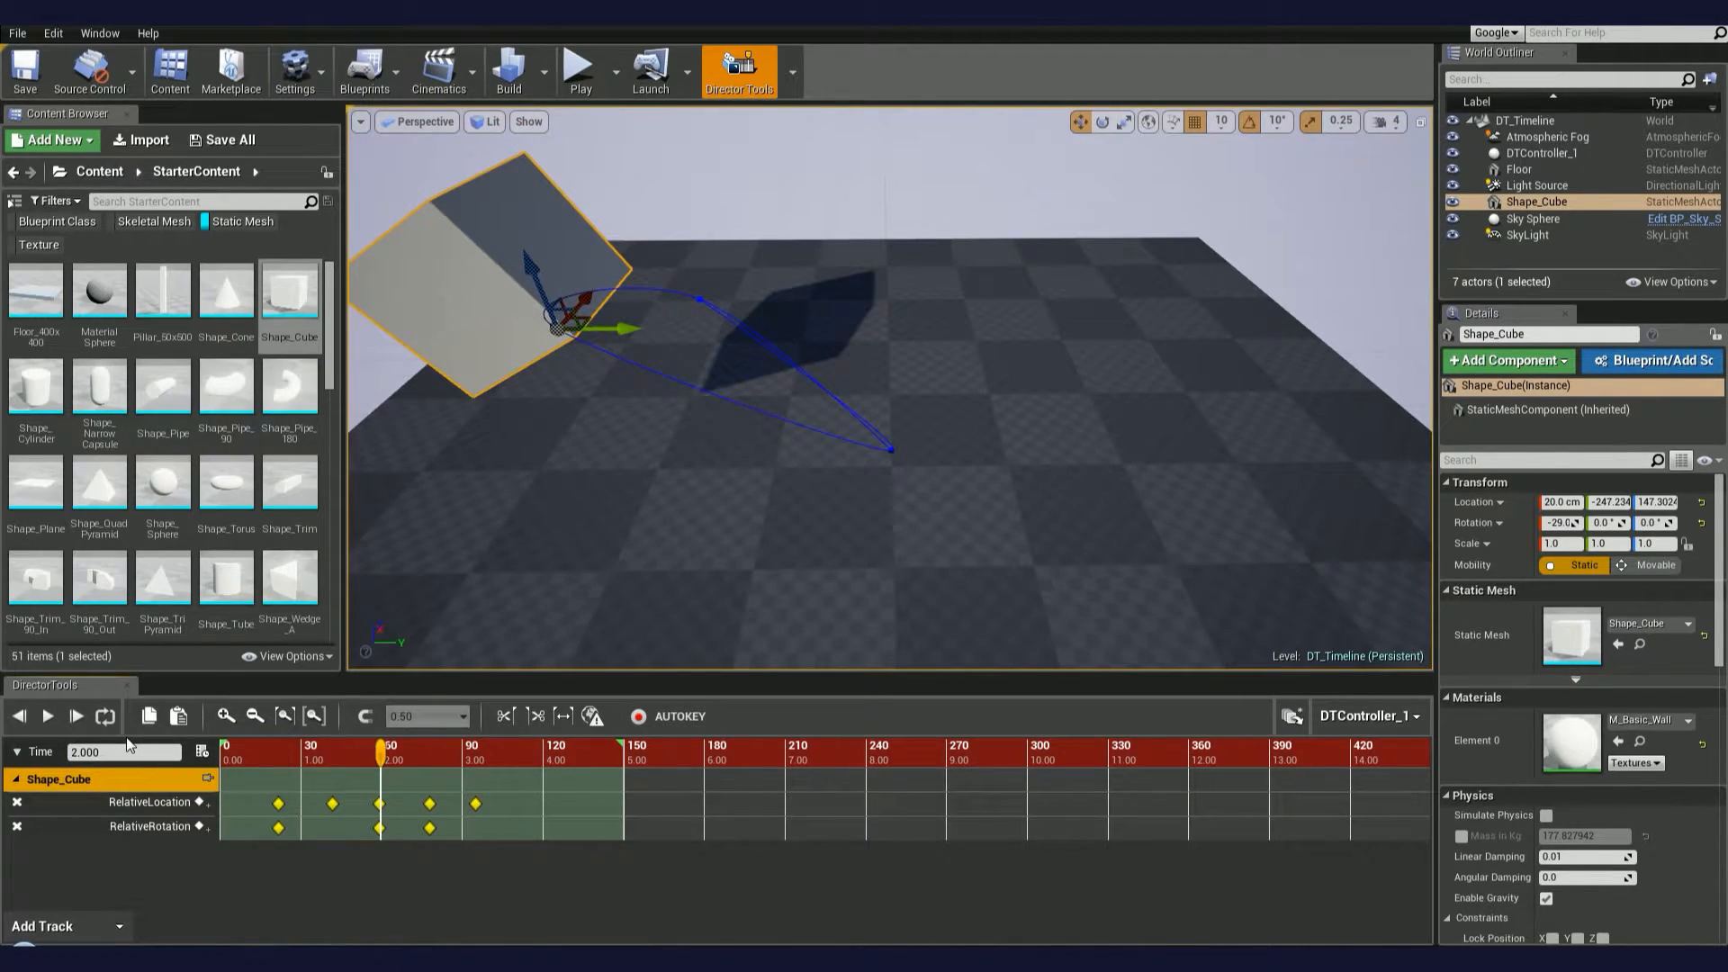
text(4)
key(Return)
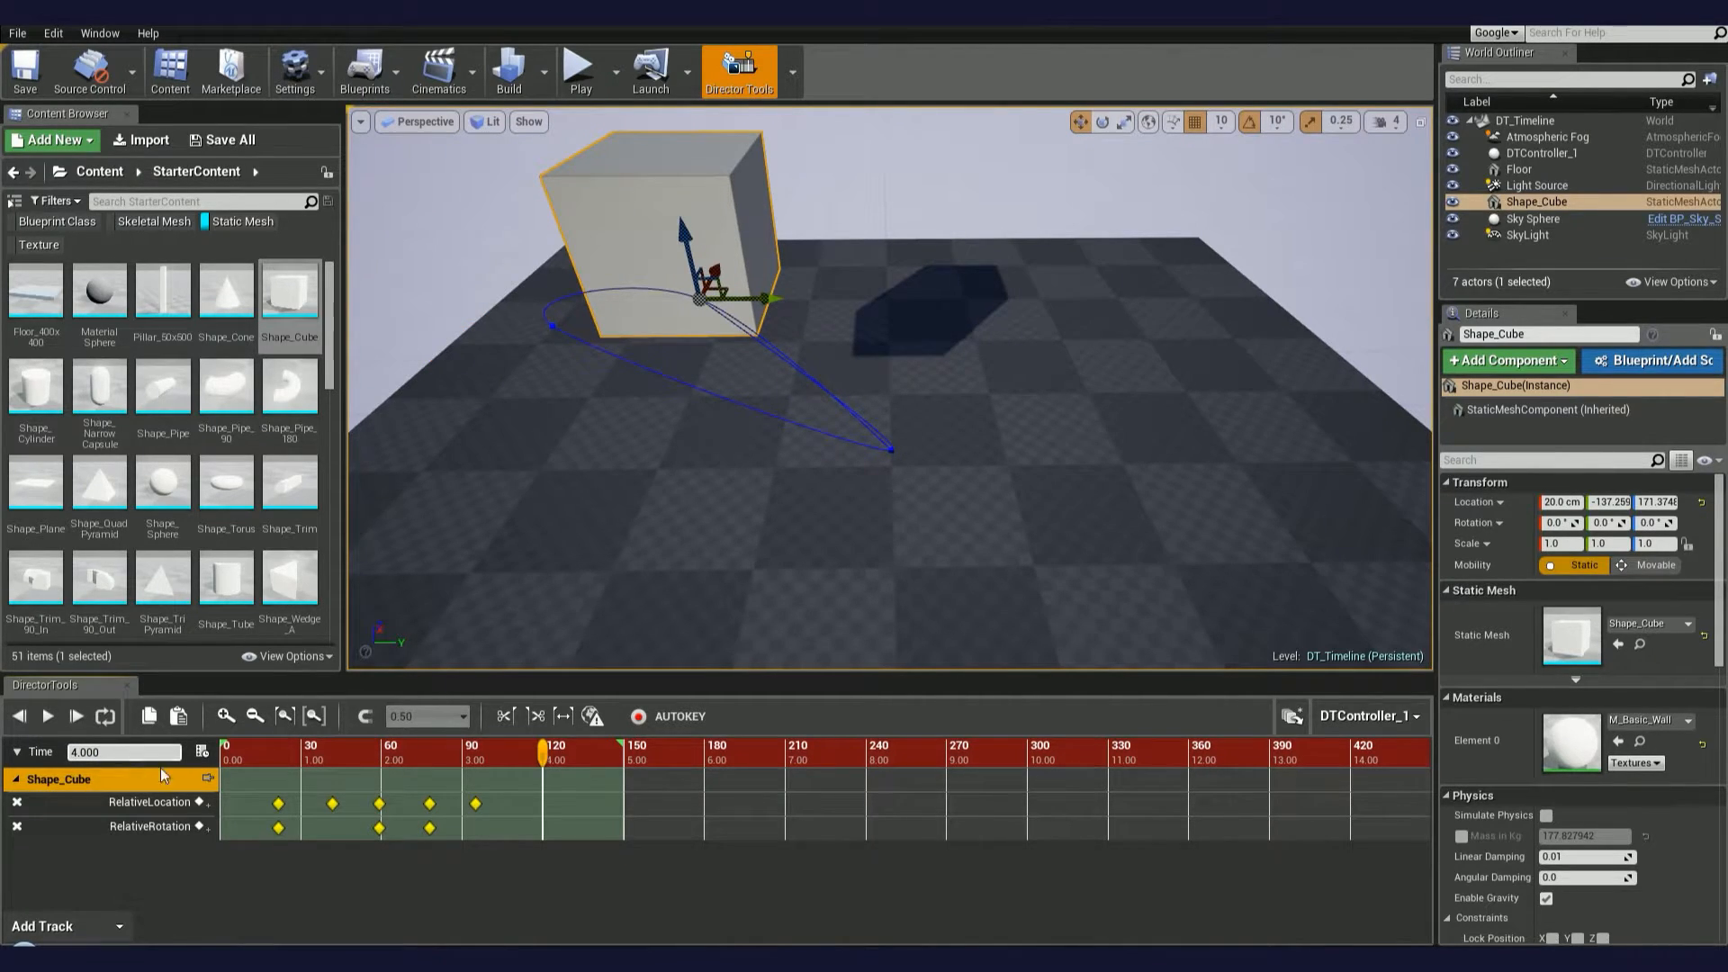
drag(477, 754, 449, 752)
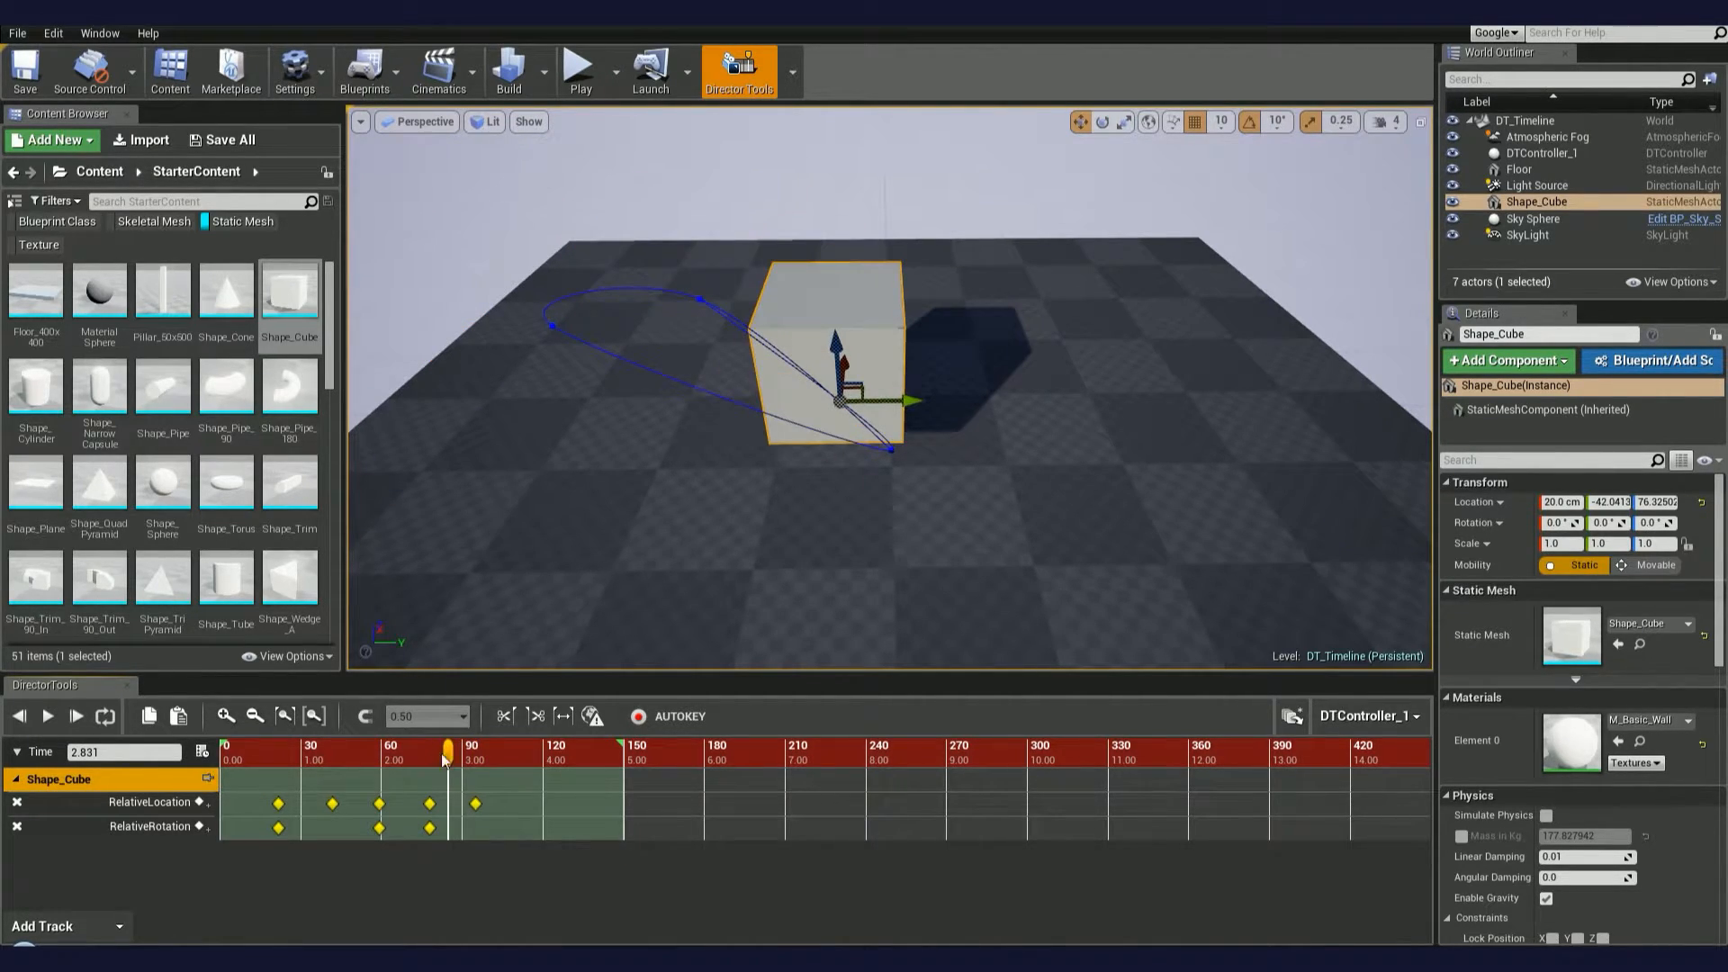
Step: Toggle the playhead's current-position field from time to frame display
click(40, 754)
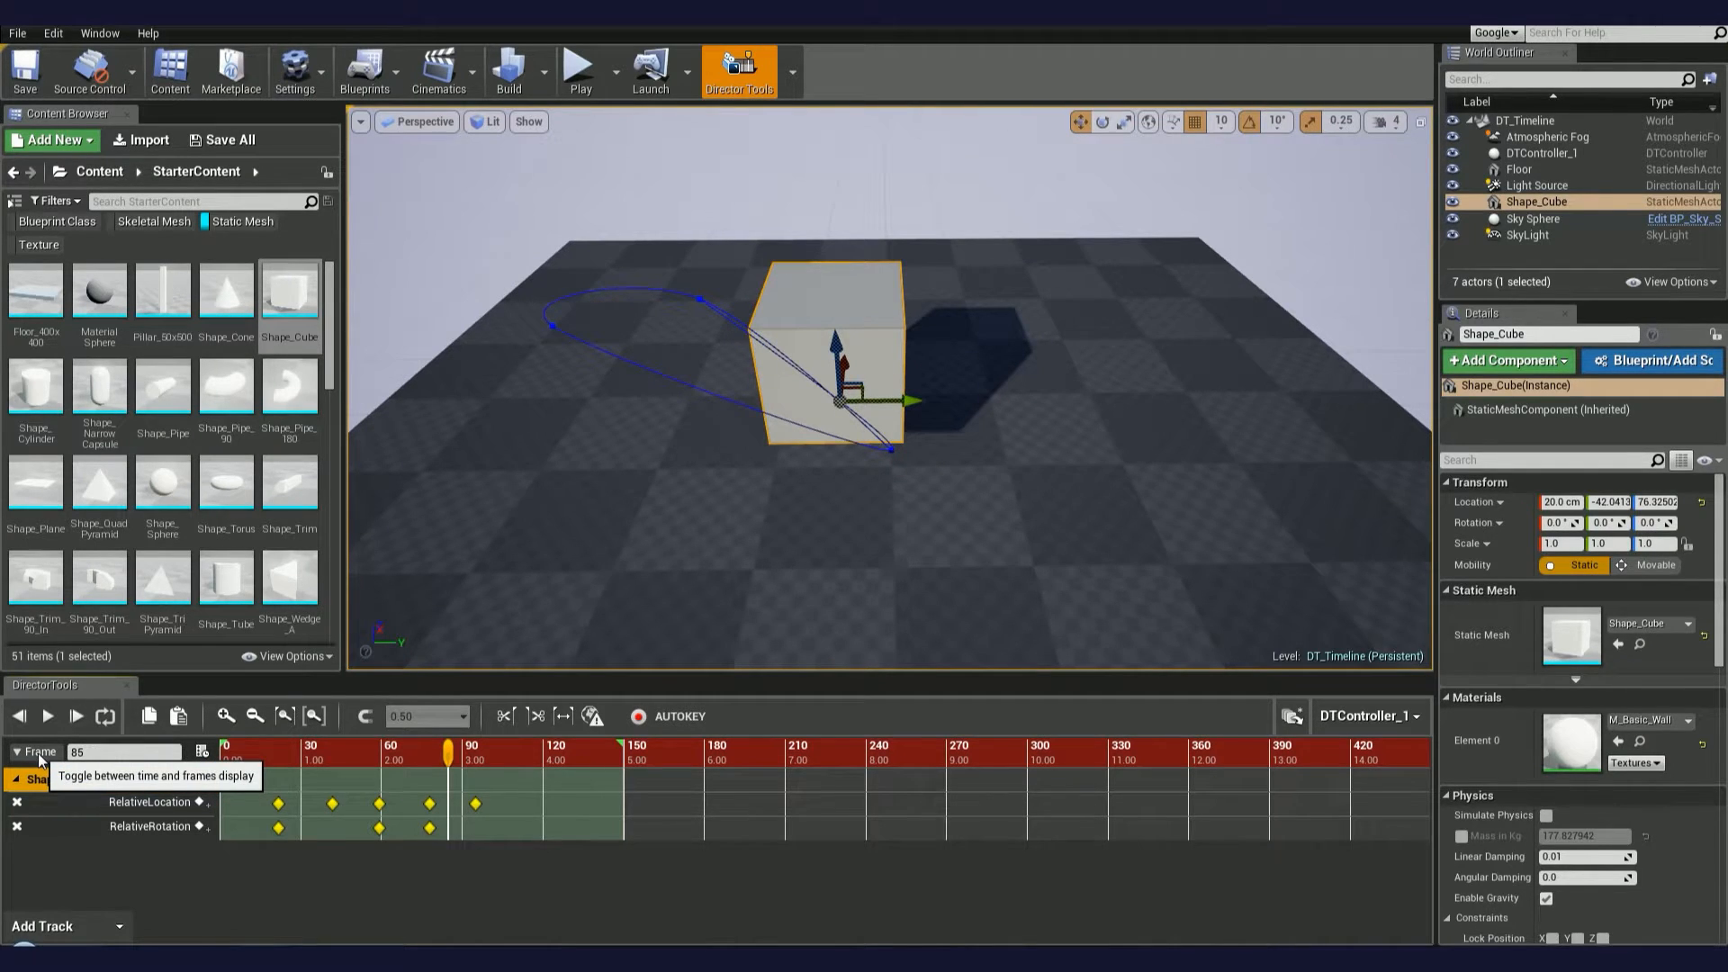
click(40, 754)
click(40, 754)
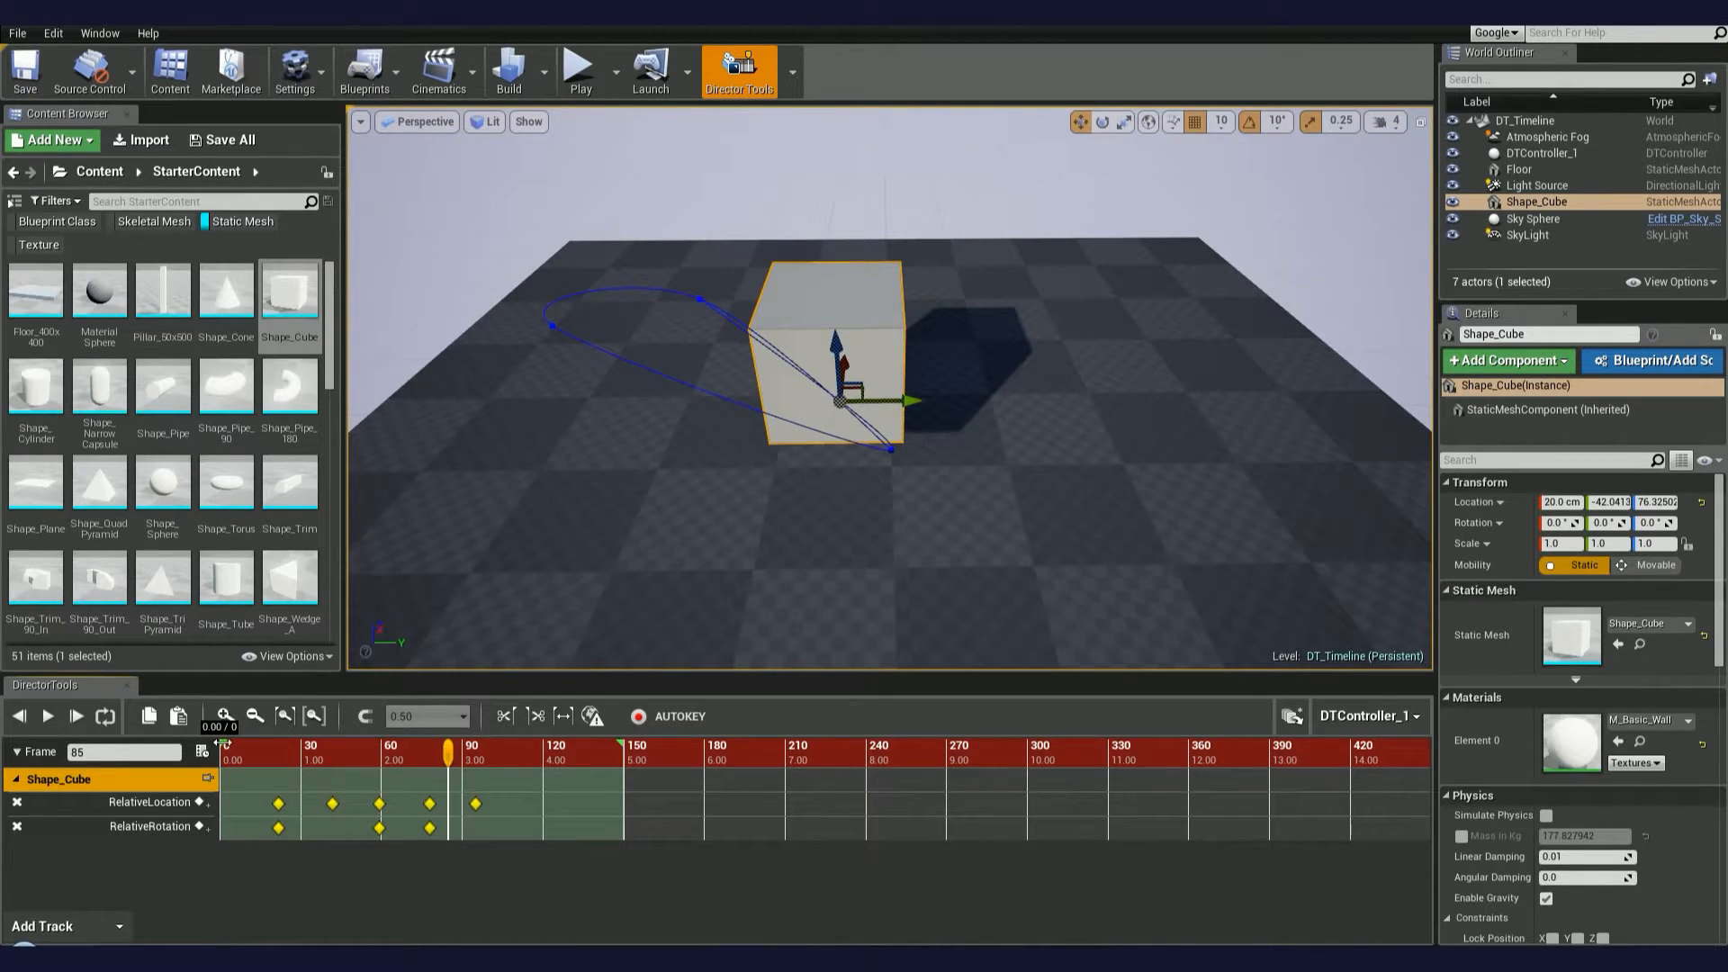
Step: Shorten the work area to about frames 14 to 108, enable looping and preview the playback
drag(229, 746, 261, 746)
drag(620, 745, 510, 746)
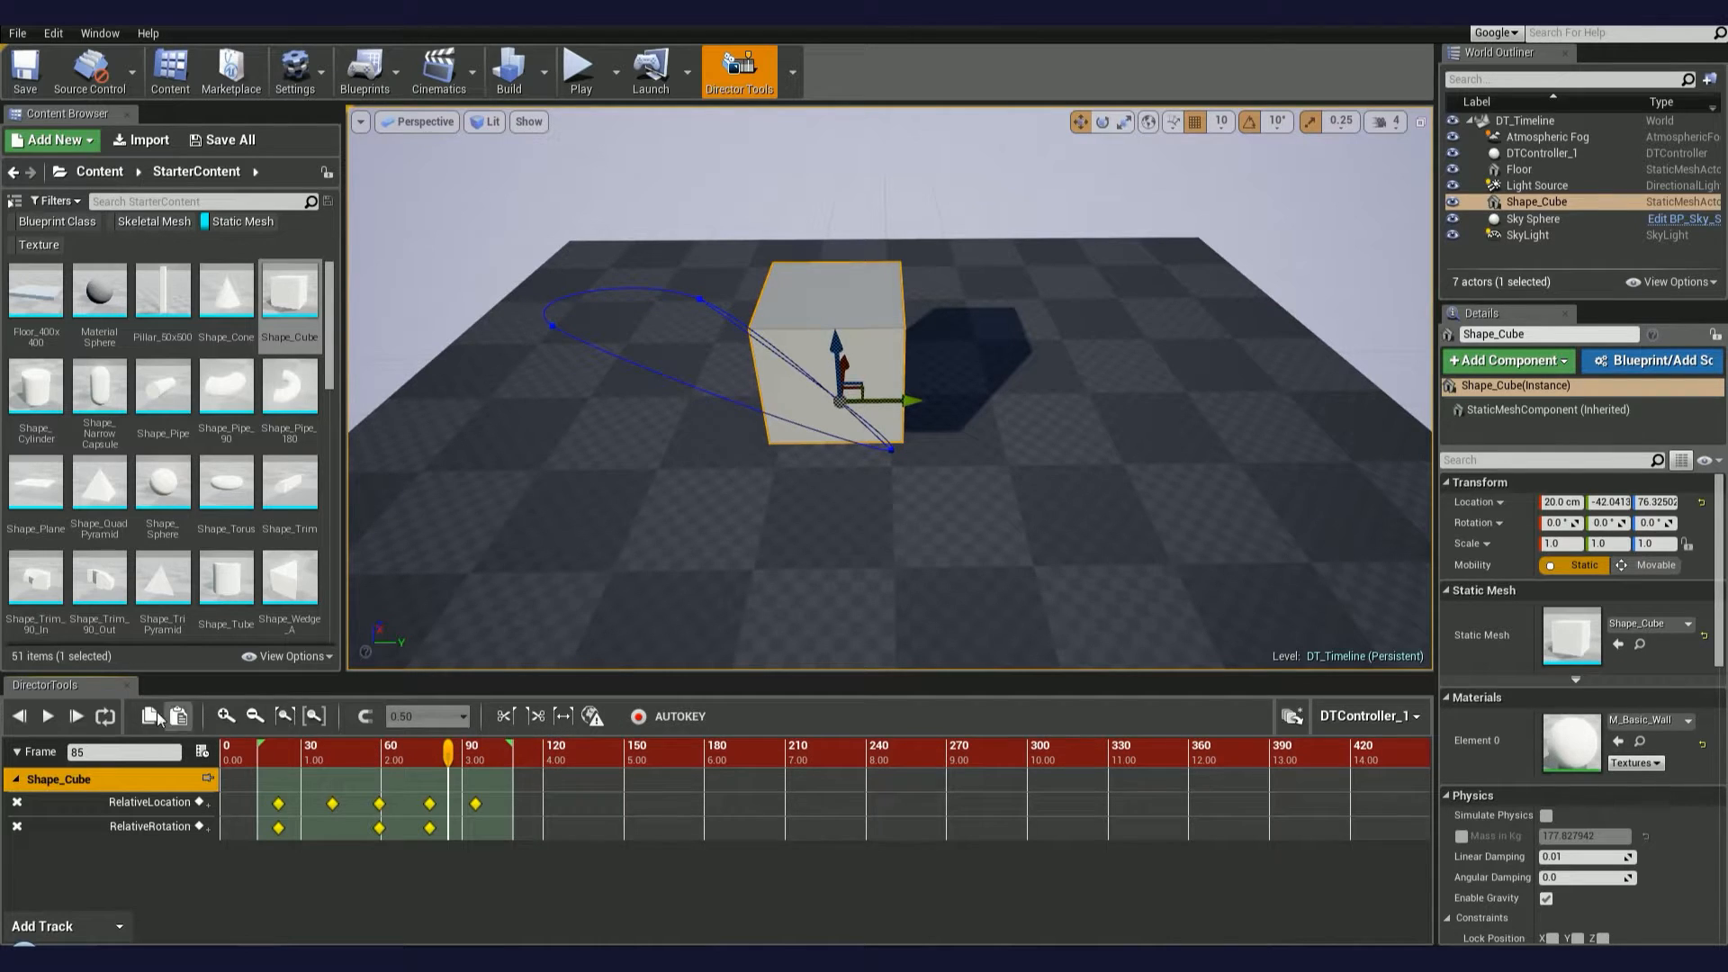
click(105, 716)
click(48, 715)
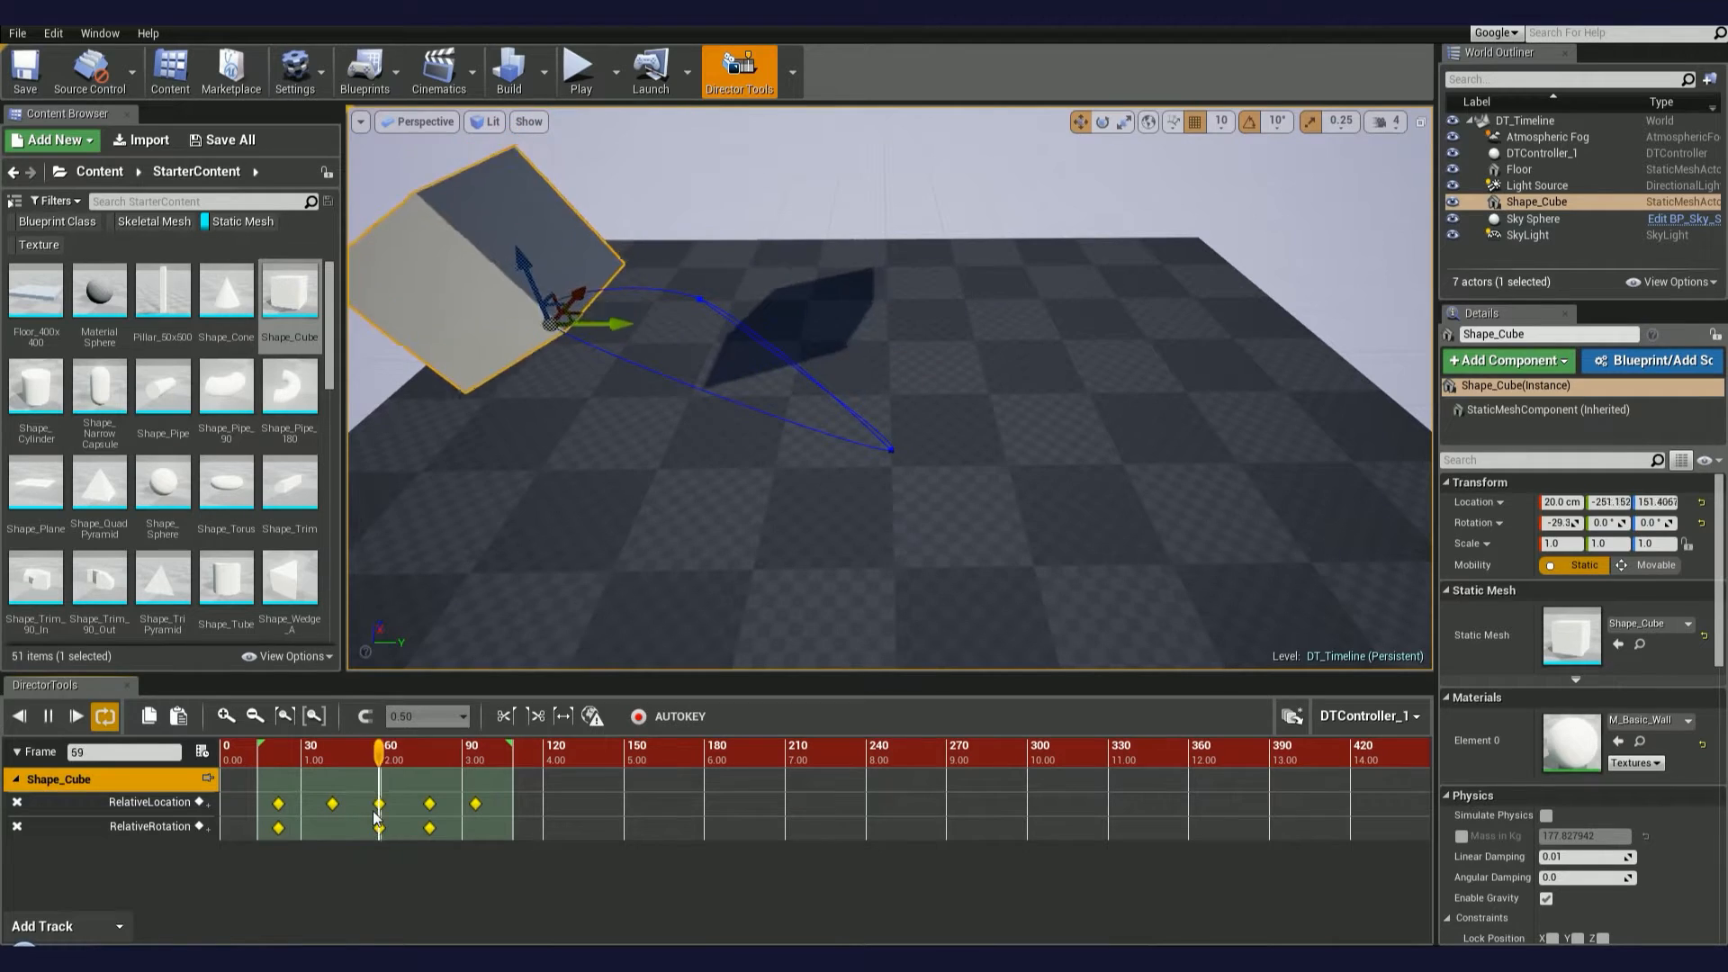
click(43, 720)
Step: Set the work area's start to about frame 69 and its end to frame 101 using the playhead position
mouse_move(478, 758)
mouse_down()
mouse_move(407, 758)
mouse_move(489, 754)
mouse_up()
click(508, 717)
click(537, 716)
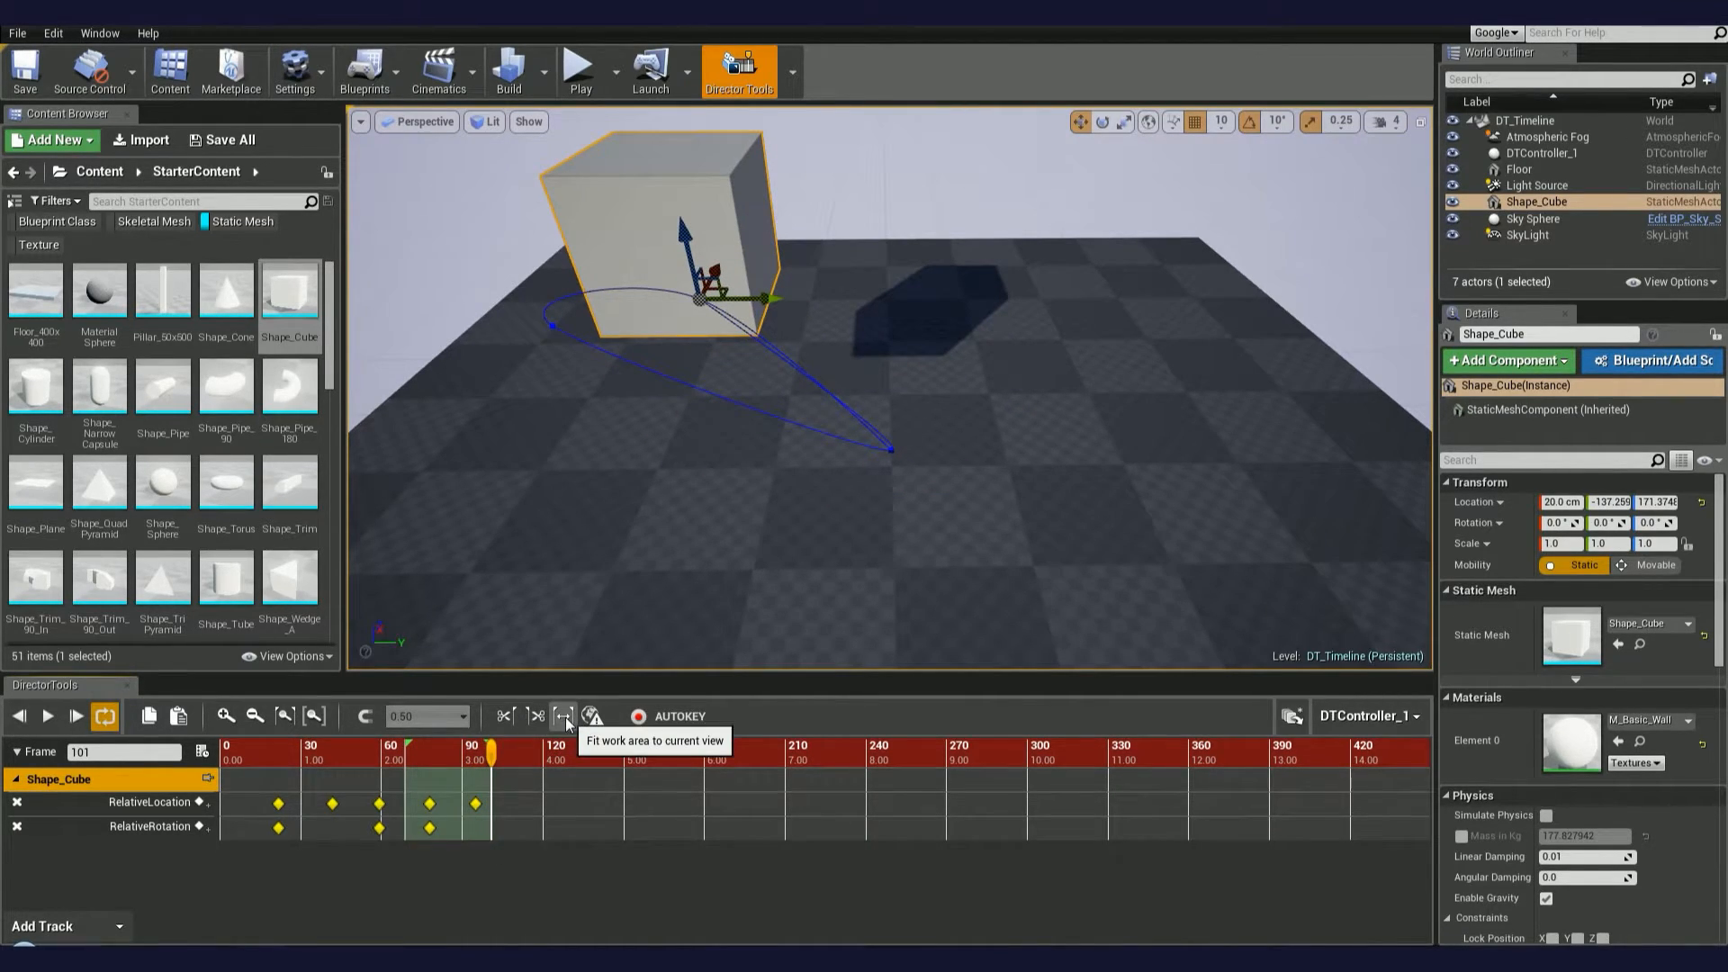
Step: Fit the work area to the current view and trim it to run from frame 9 to frame 101
click(565, 717)
click(536, 718)
drag(487, 755, 245, 756)
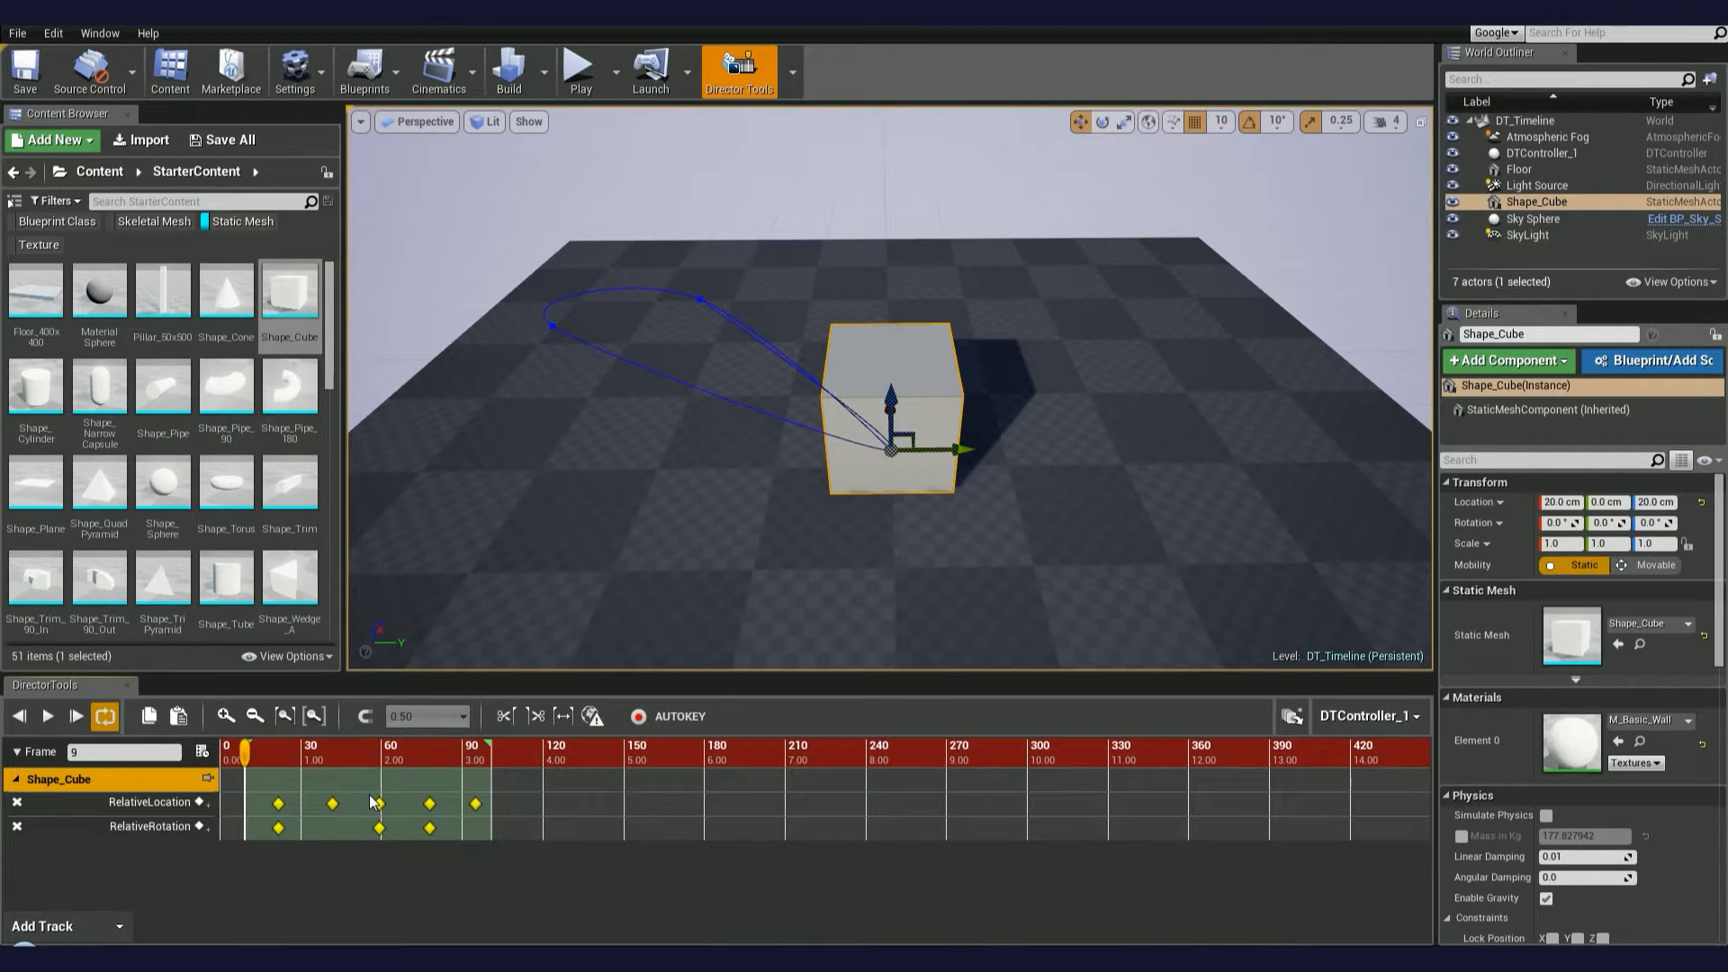
scroll(387, 764, up, 3)
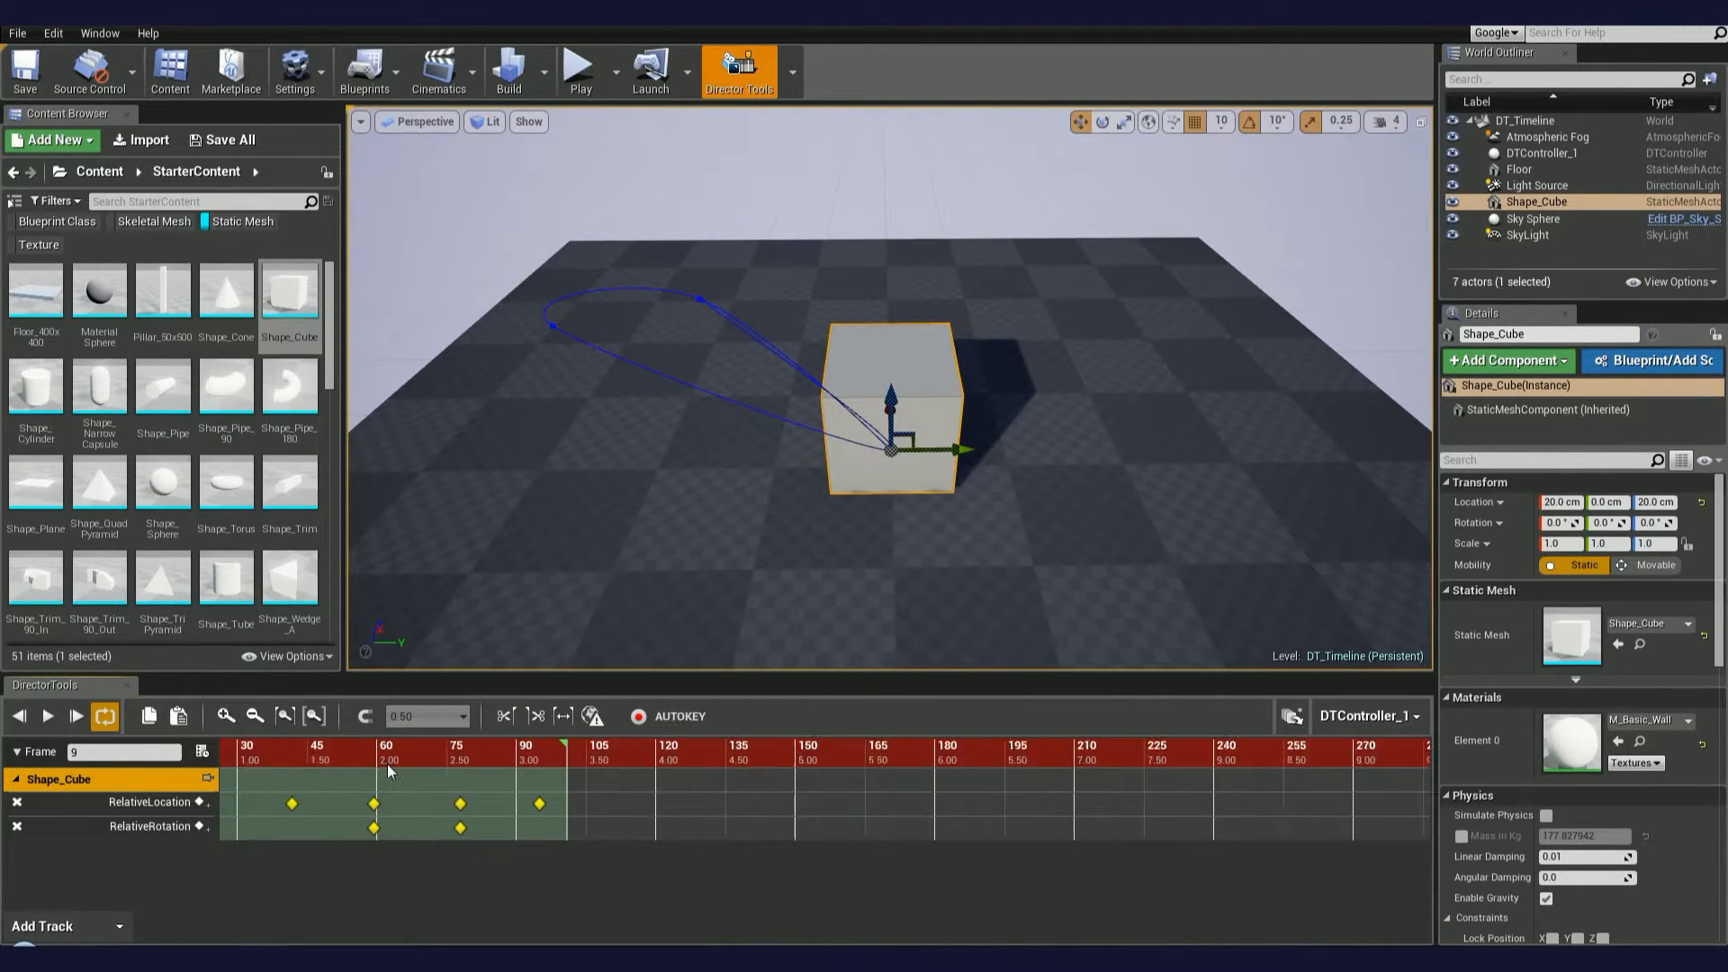
Step: Enable timeline snapping at 0.50 and move the cube's second location key to frame 45
right_drag(399, 753, 509, 758)
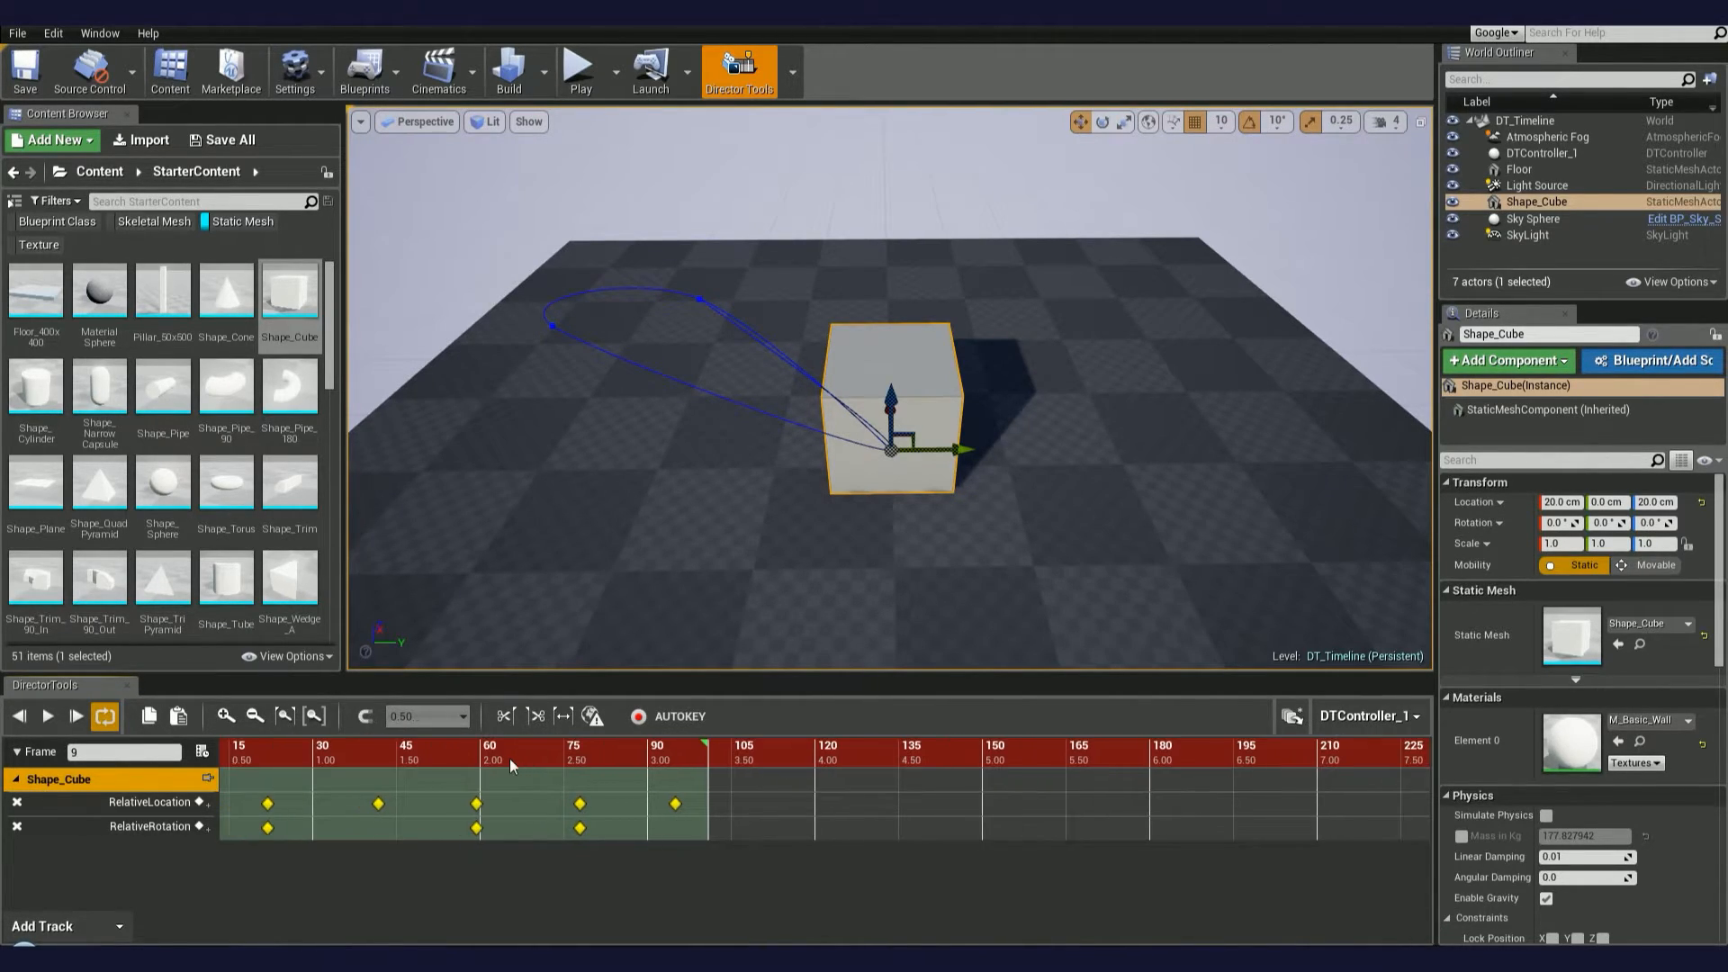
click(366, 718)
click(390, 802)
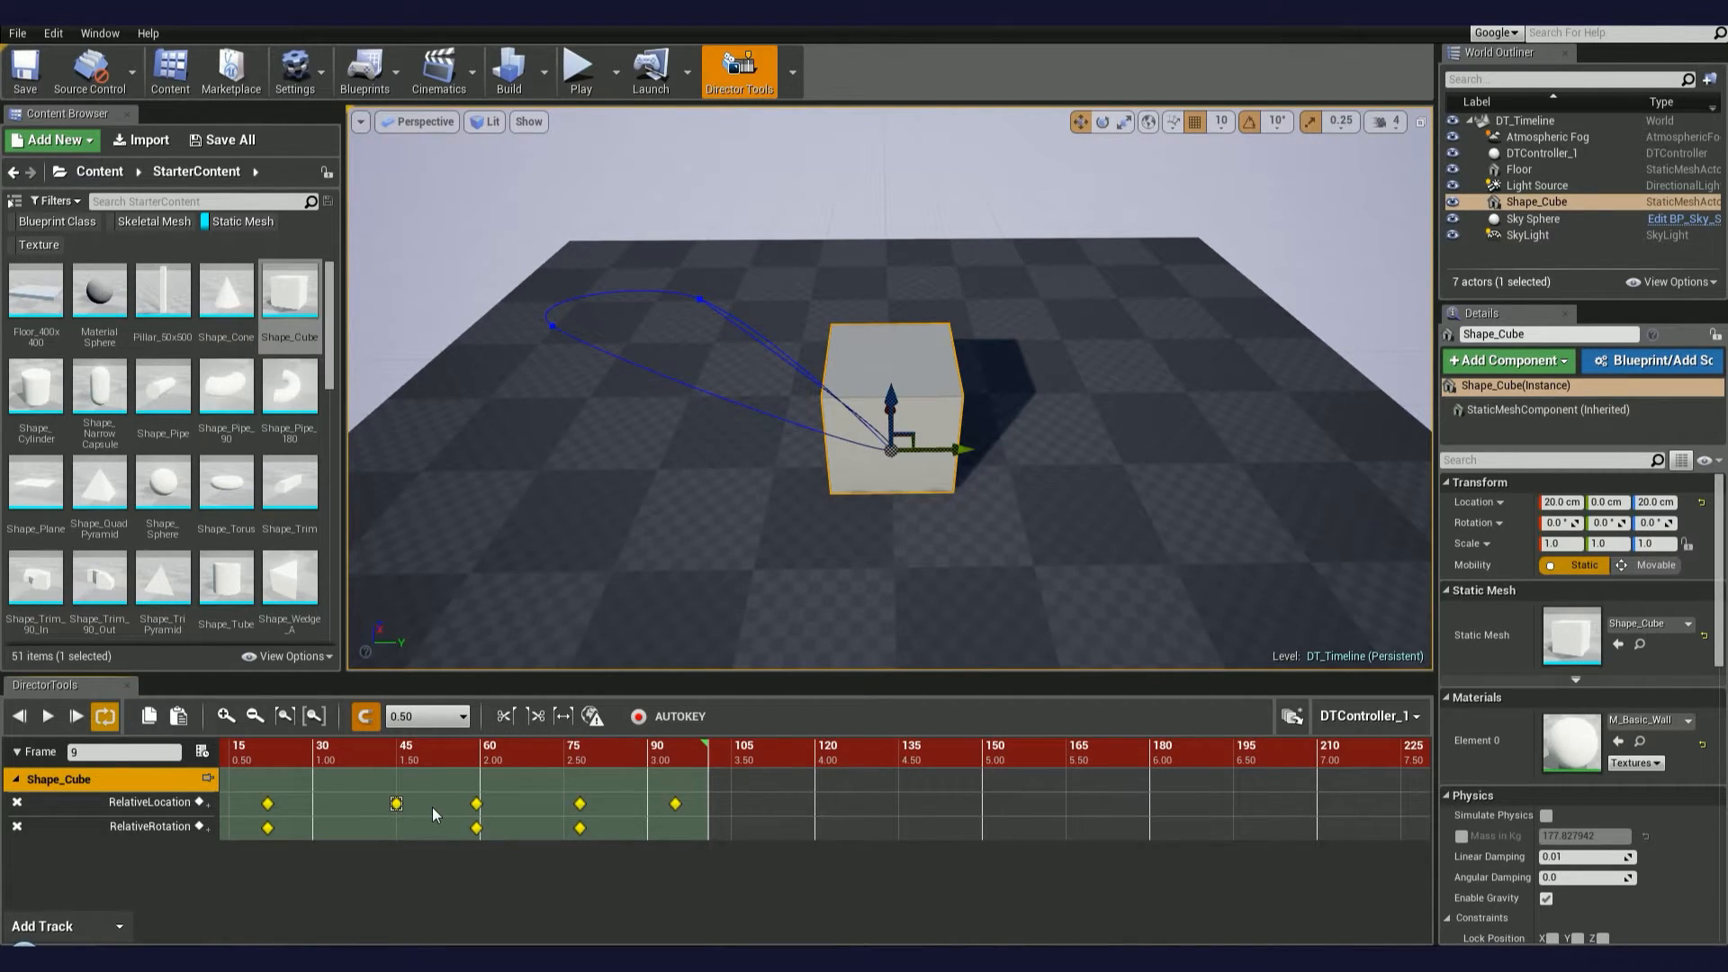
Step: Set the snap interval to 10 frames, move the second location key to frame 40 and turn snapping off
click(416, 714)
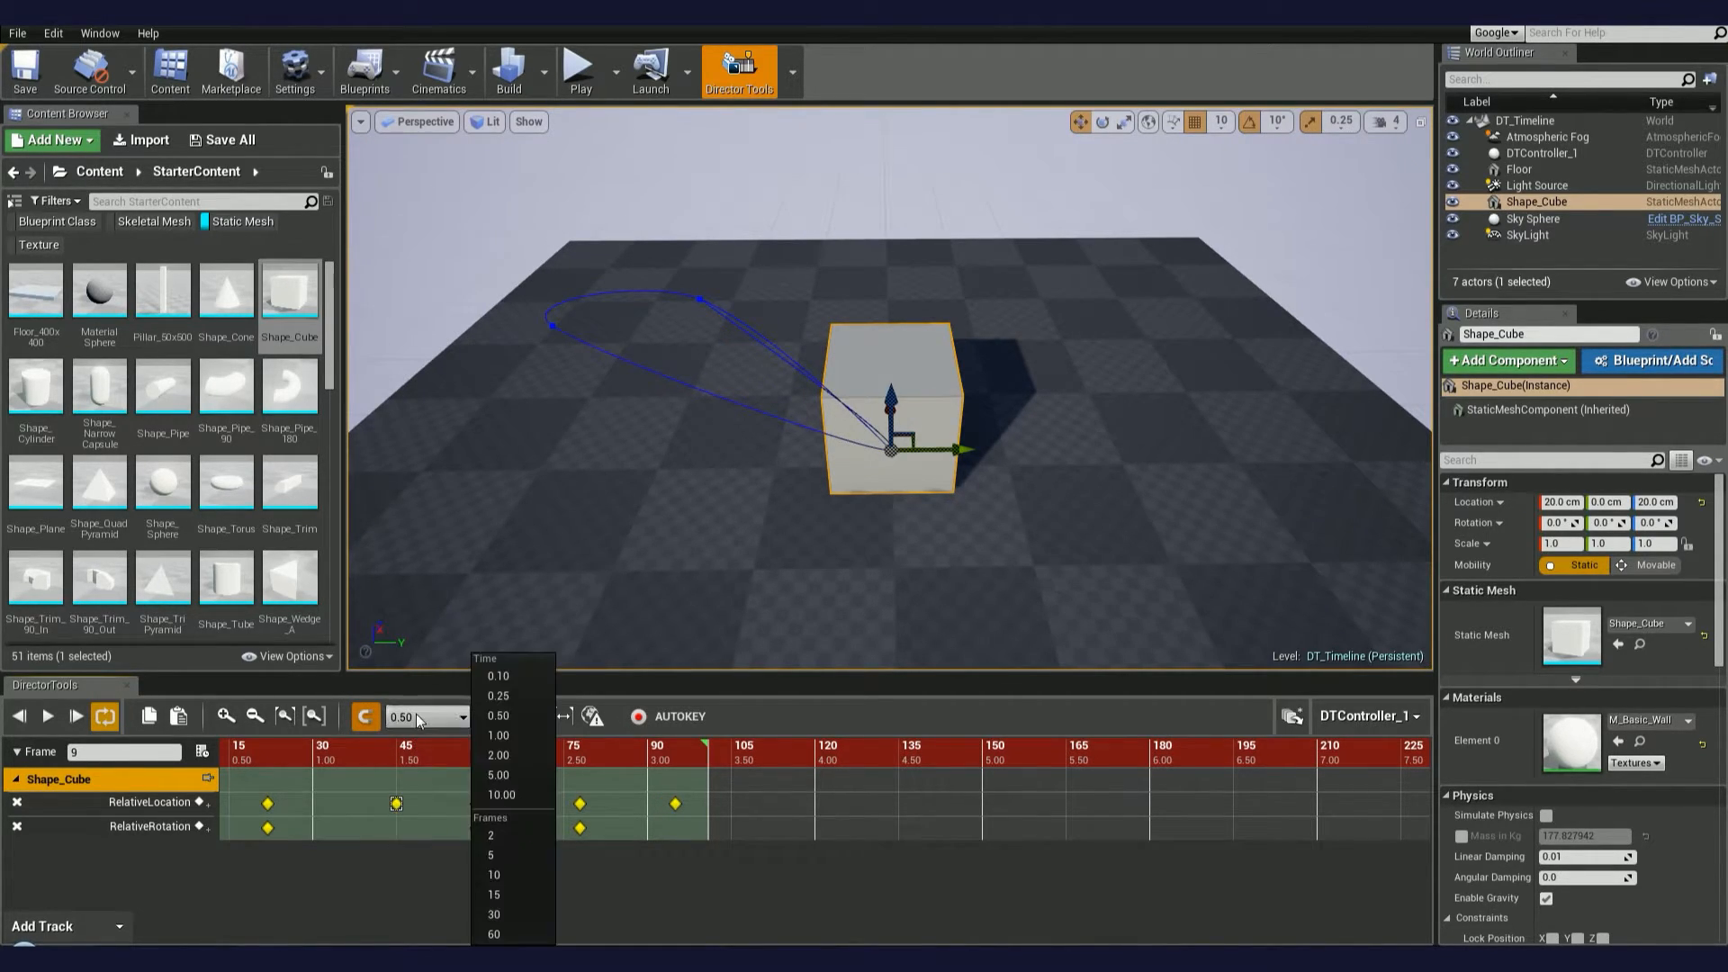
click(500, 874)
mouse_move(401, 801)
mouse_down()
mouse_move(430, 804)
mouse_move(396, 813)
mouse_up()
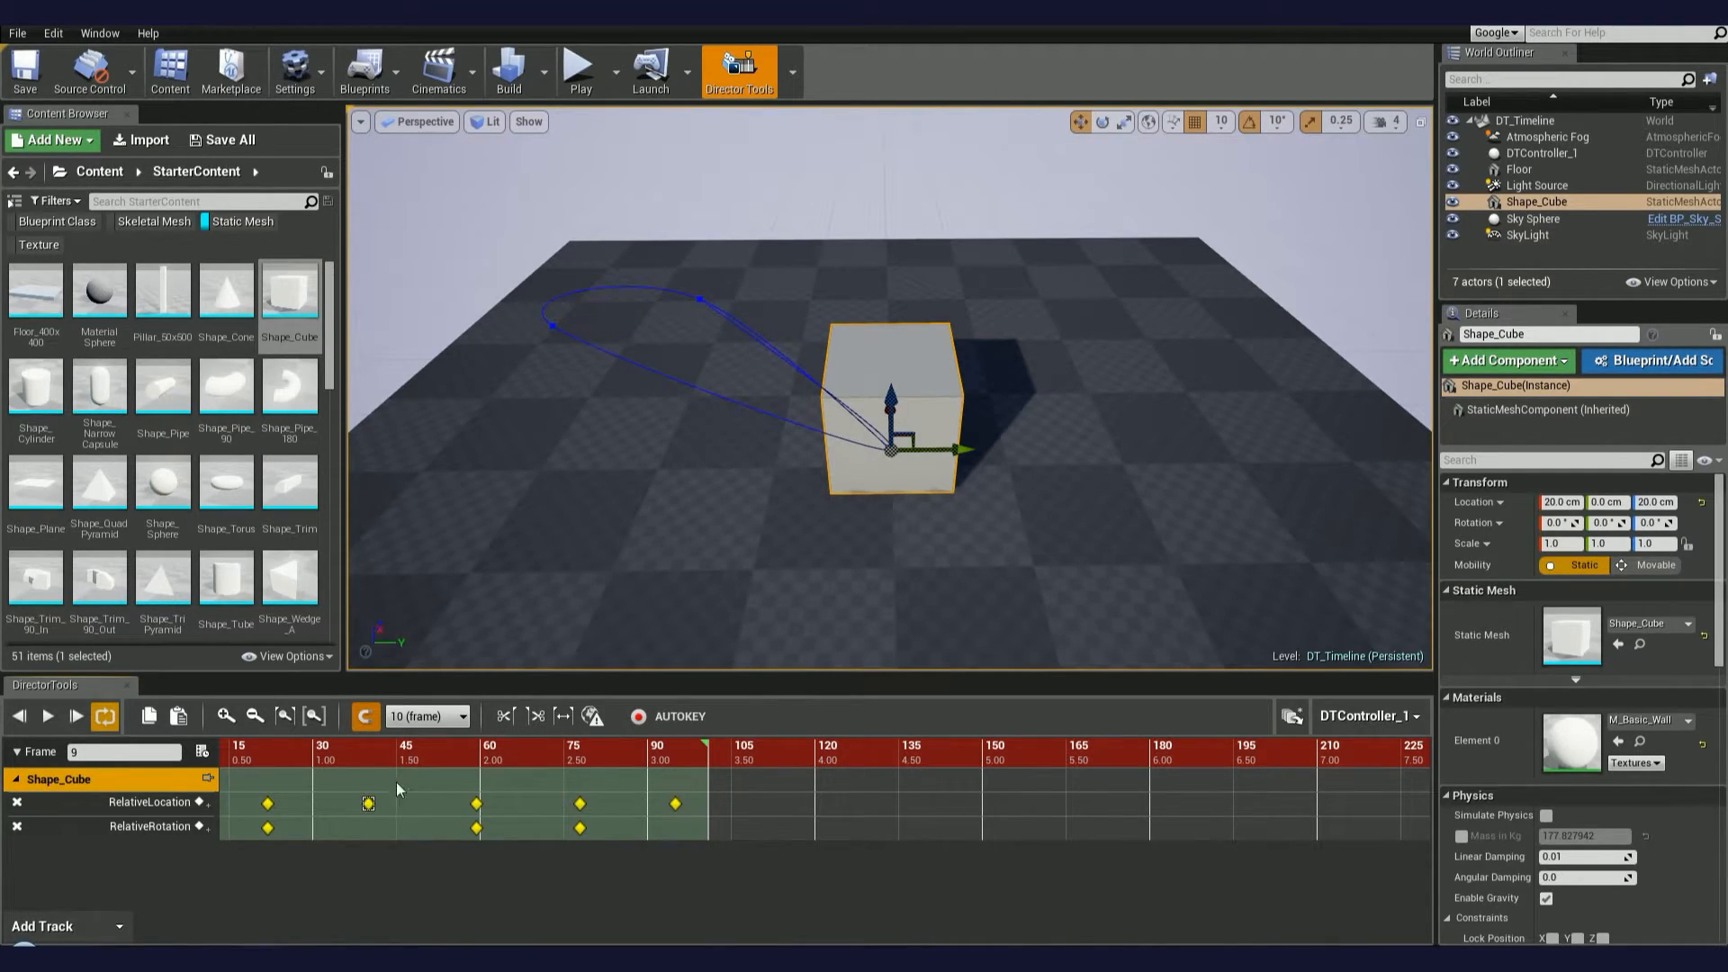
click(369, 717)
scroll(402, 781, down, 2)
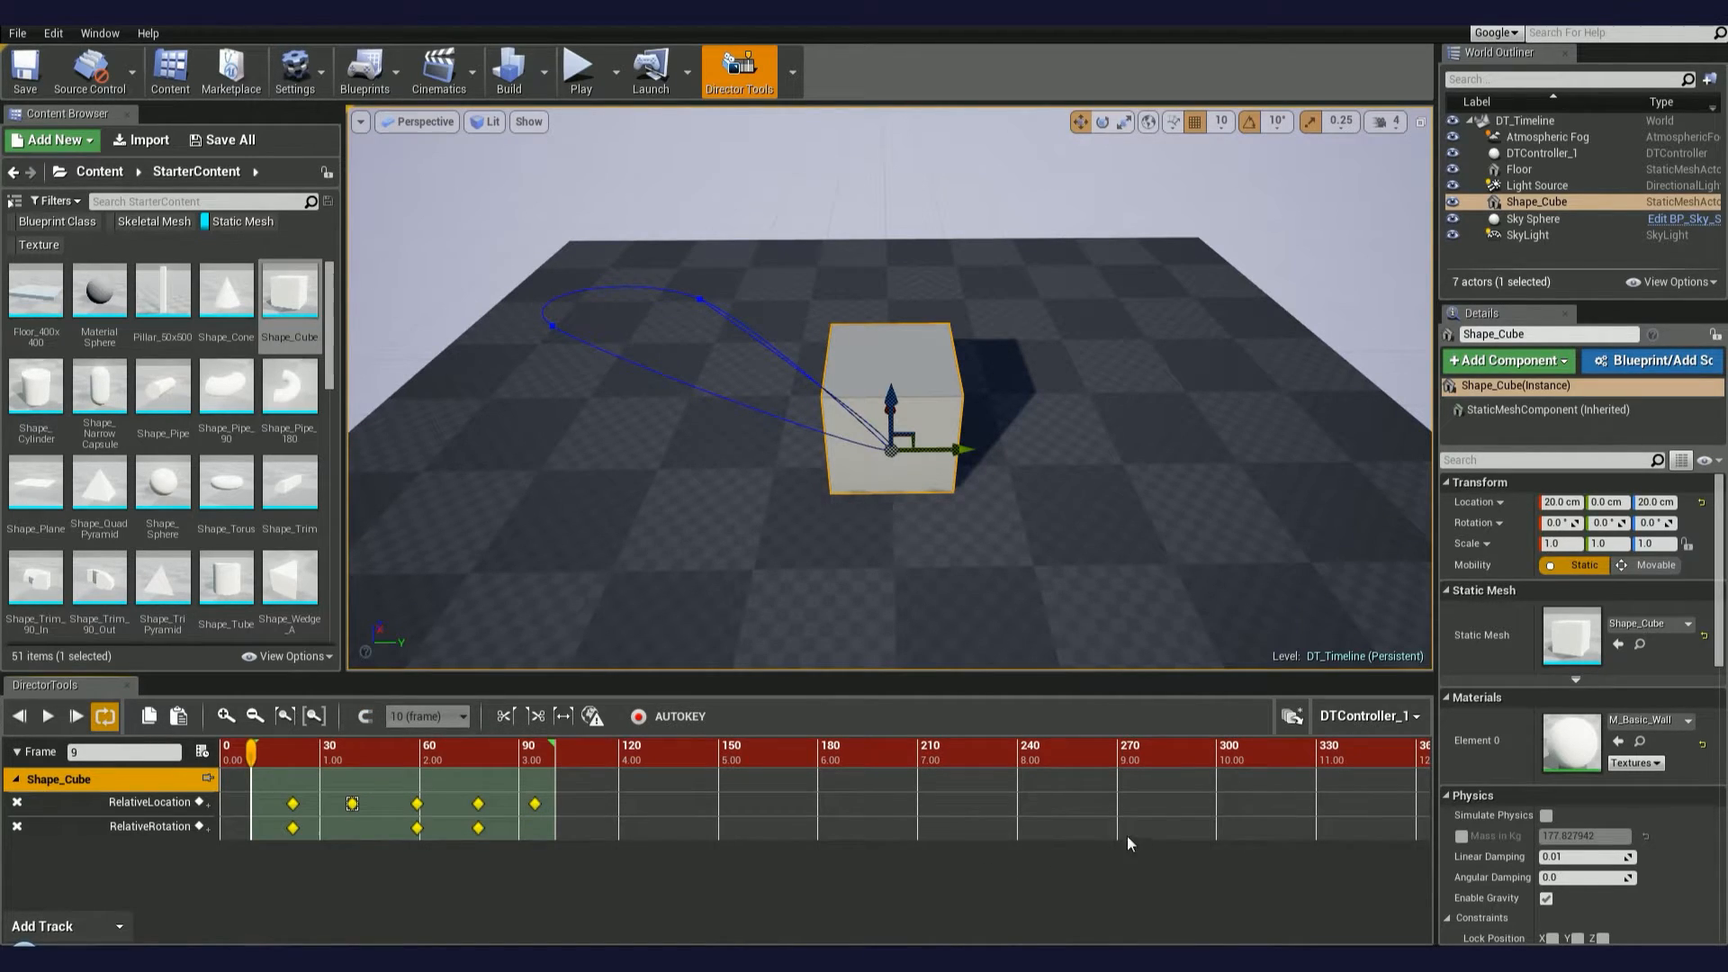
Step: Inspect the list of controllers and compare the tracks of the floor and the cube by selecting each
click(1352, 717)
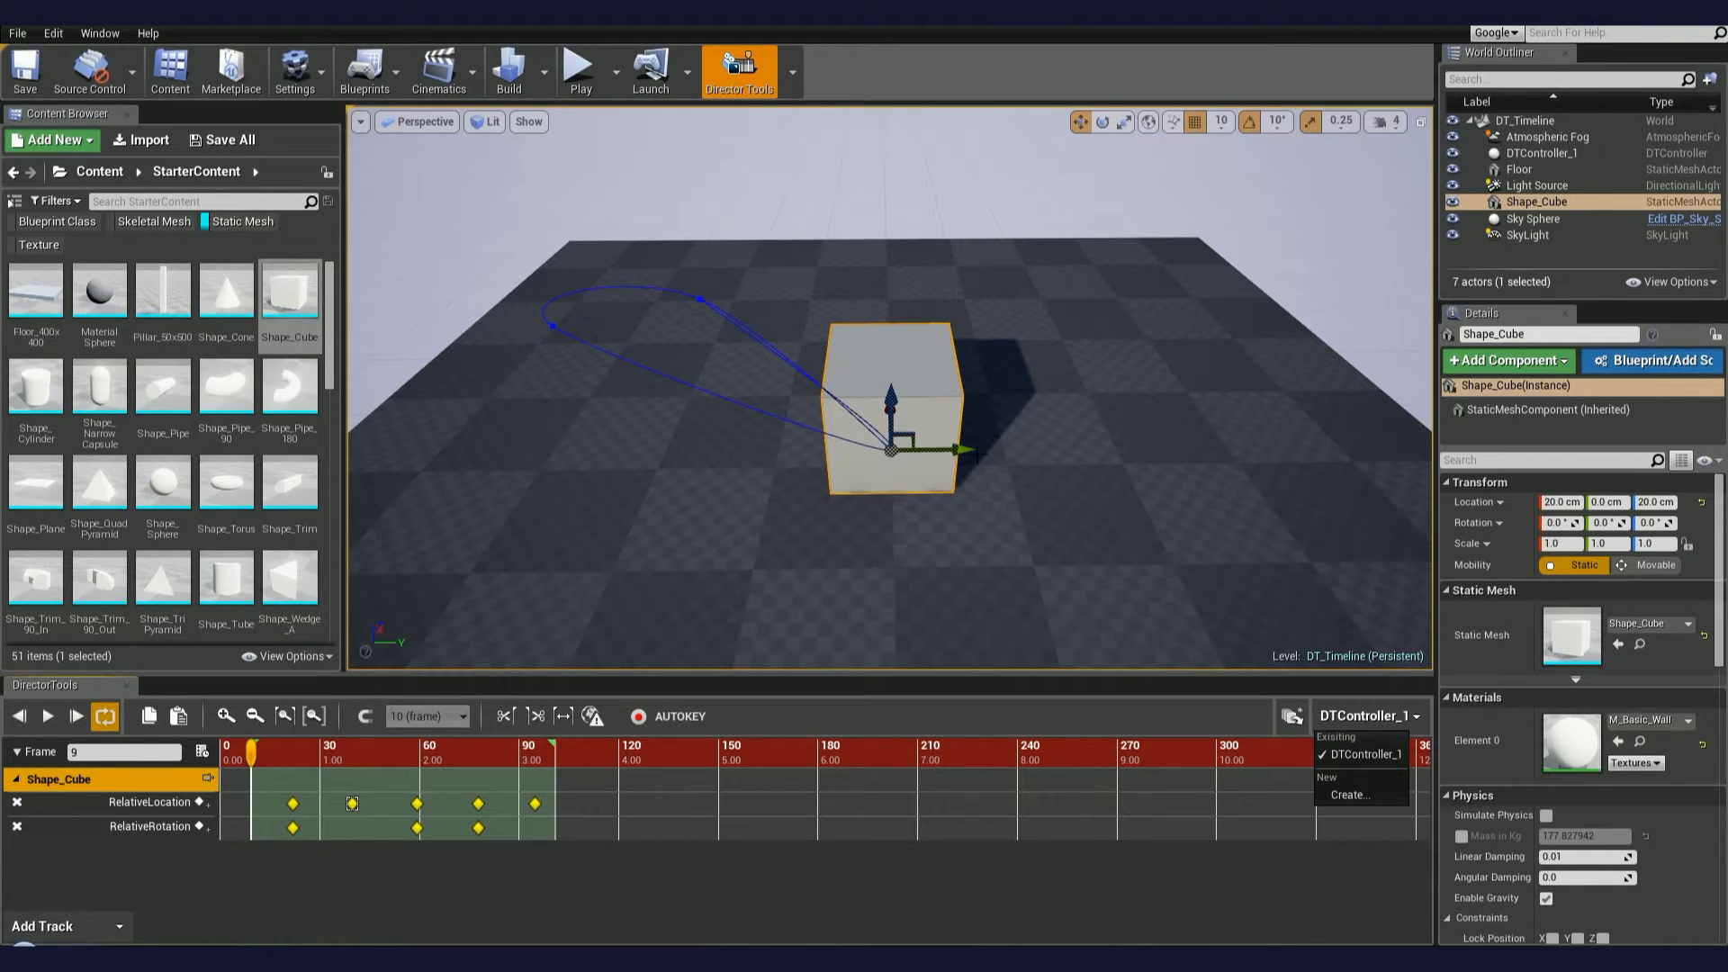
click(705, 612)
click(702, 603)
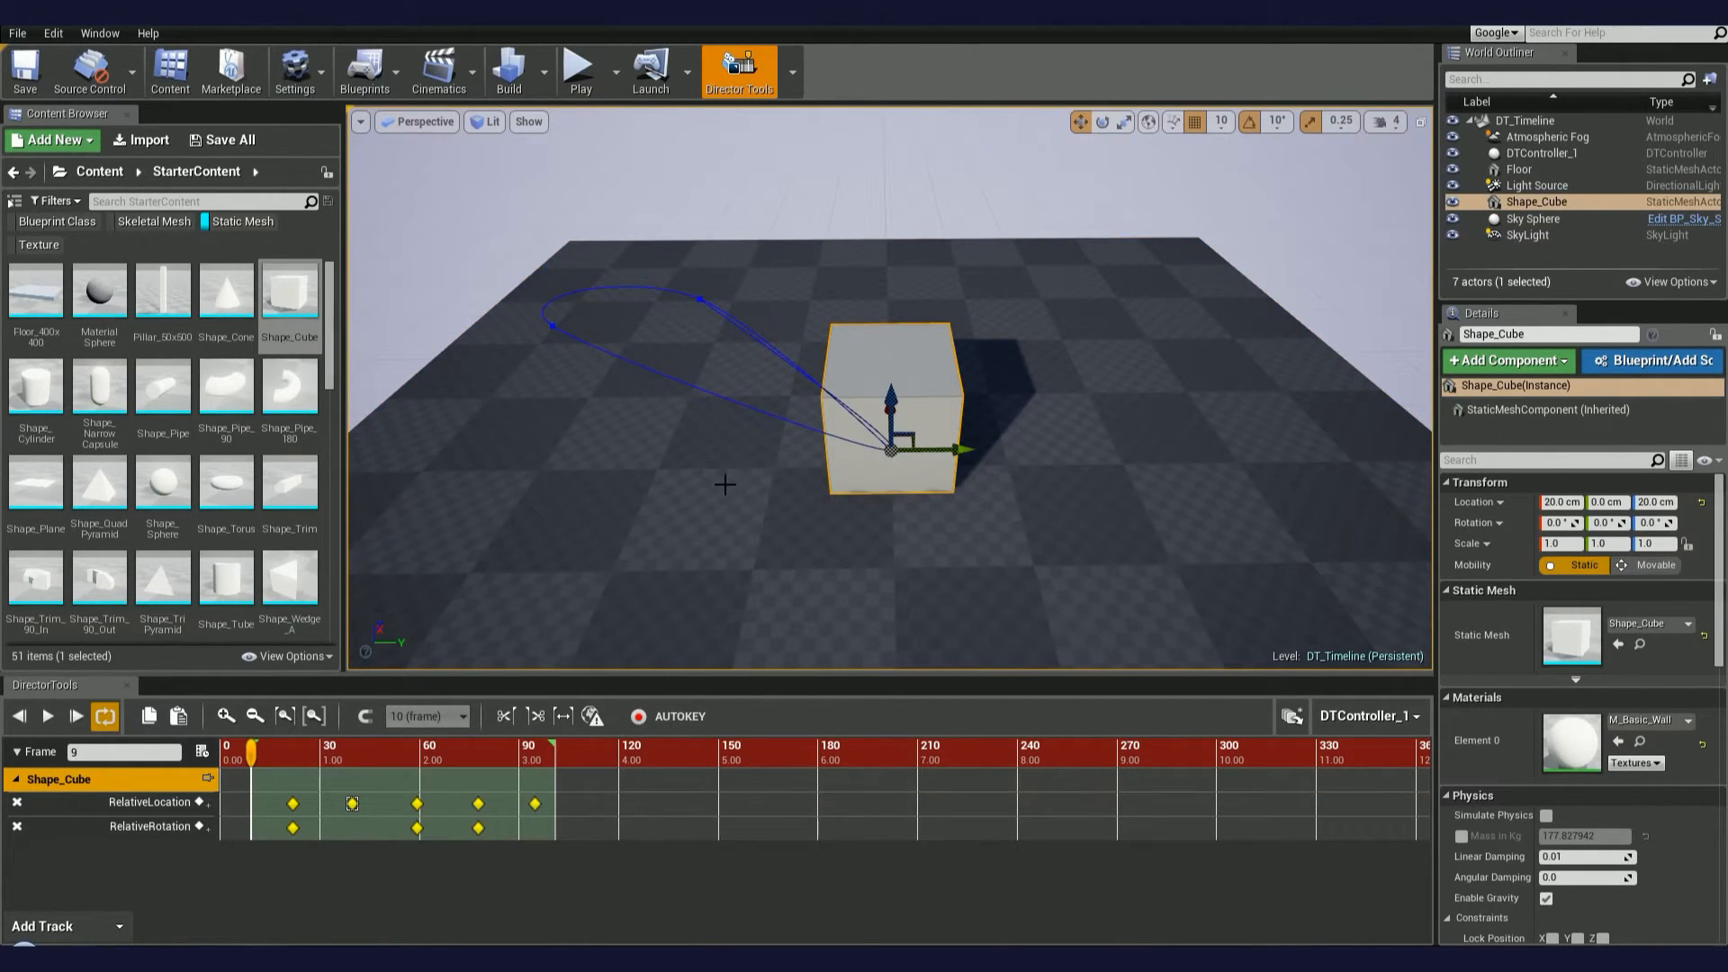
click(718, 489)
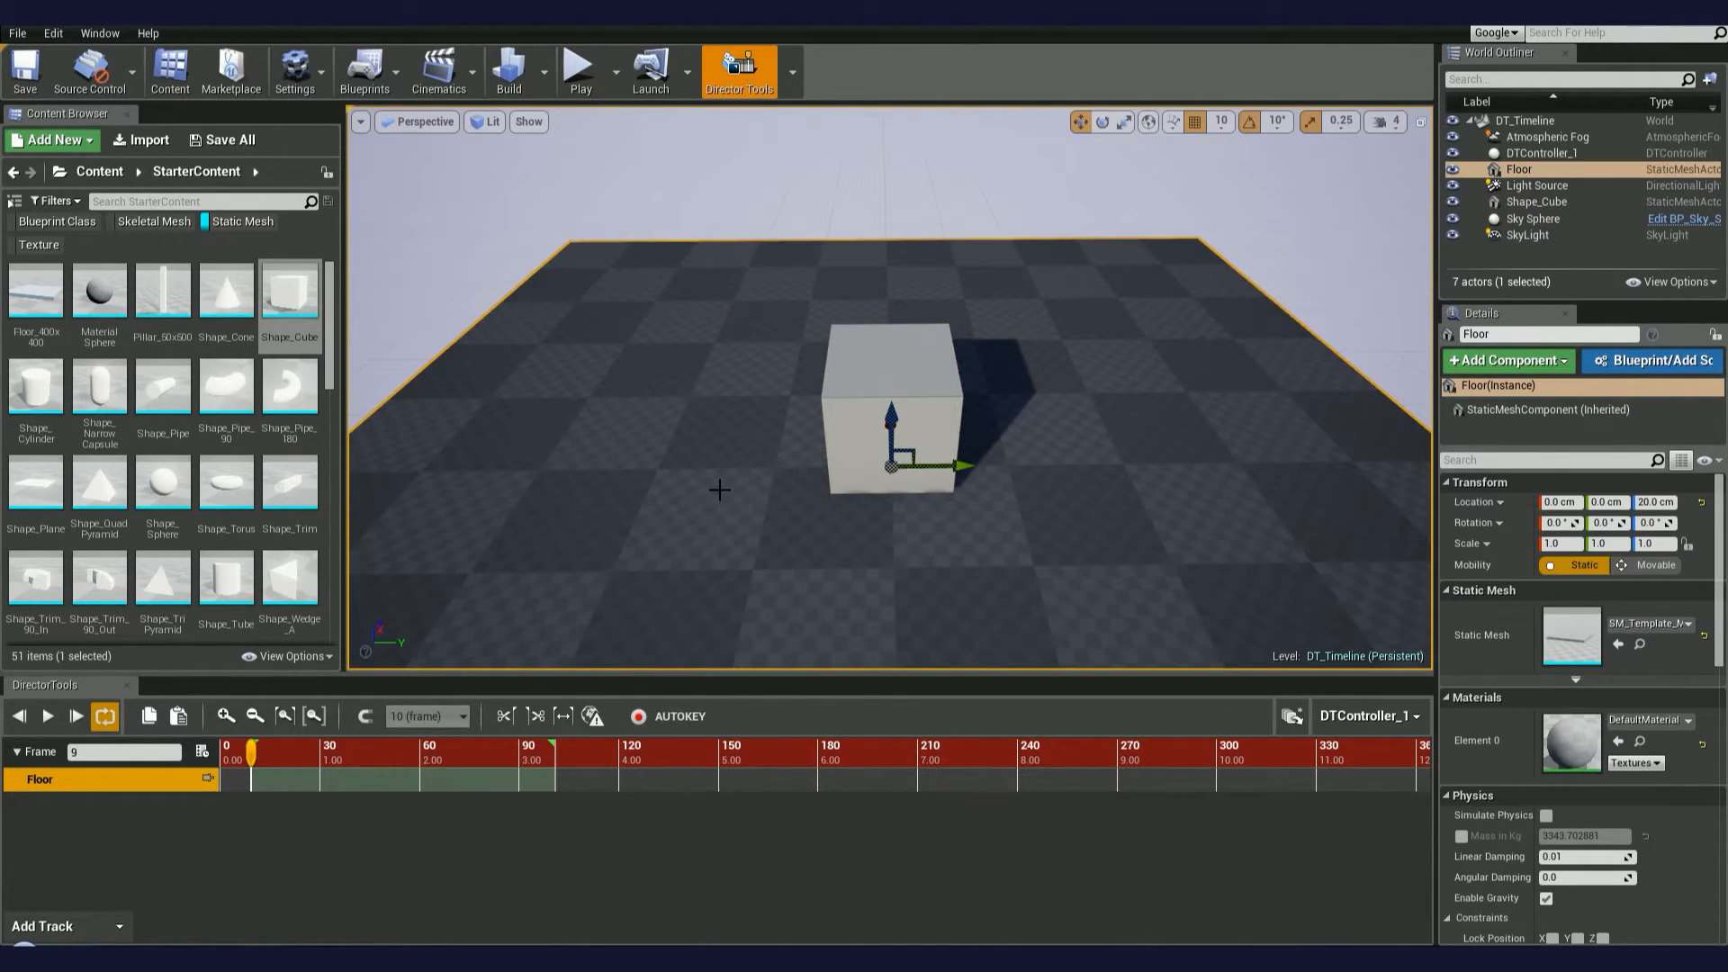
click(845, 433)
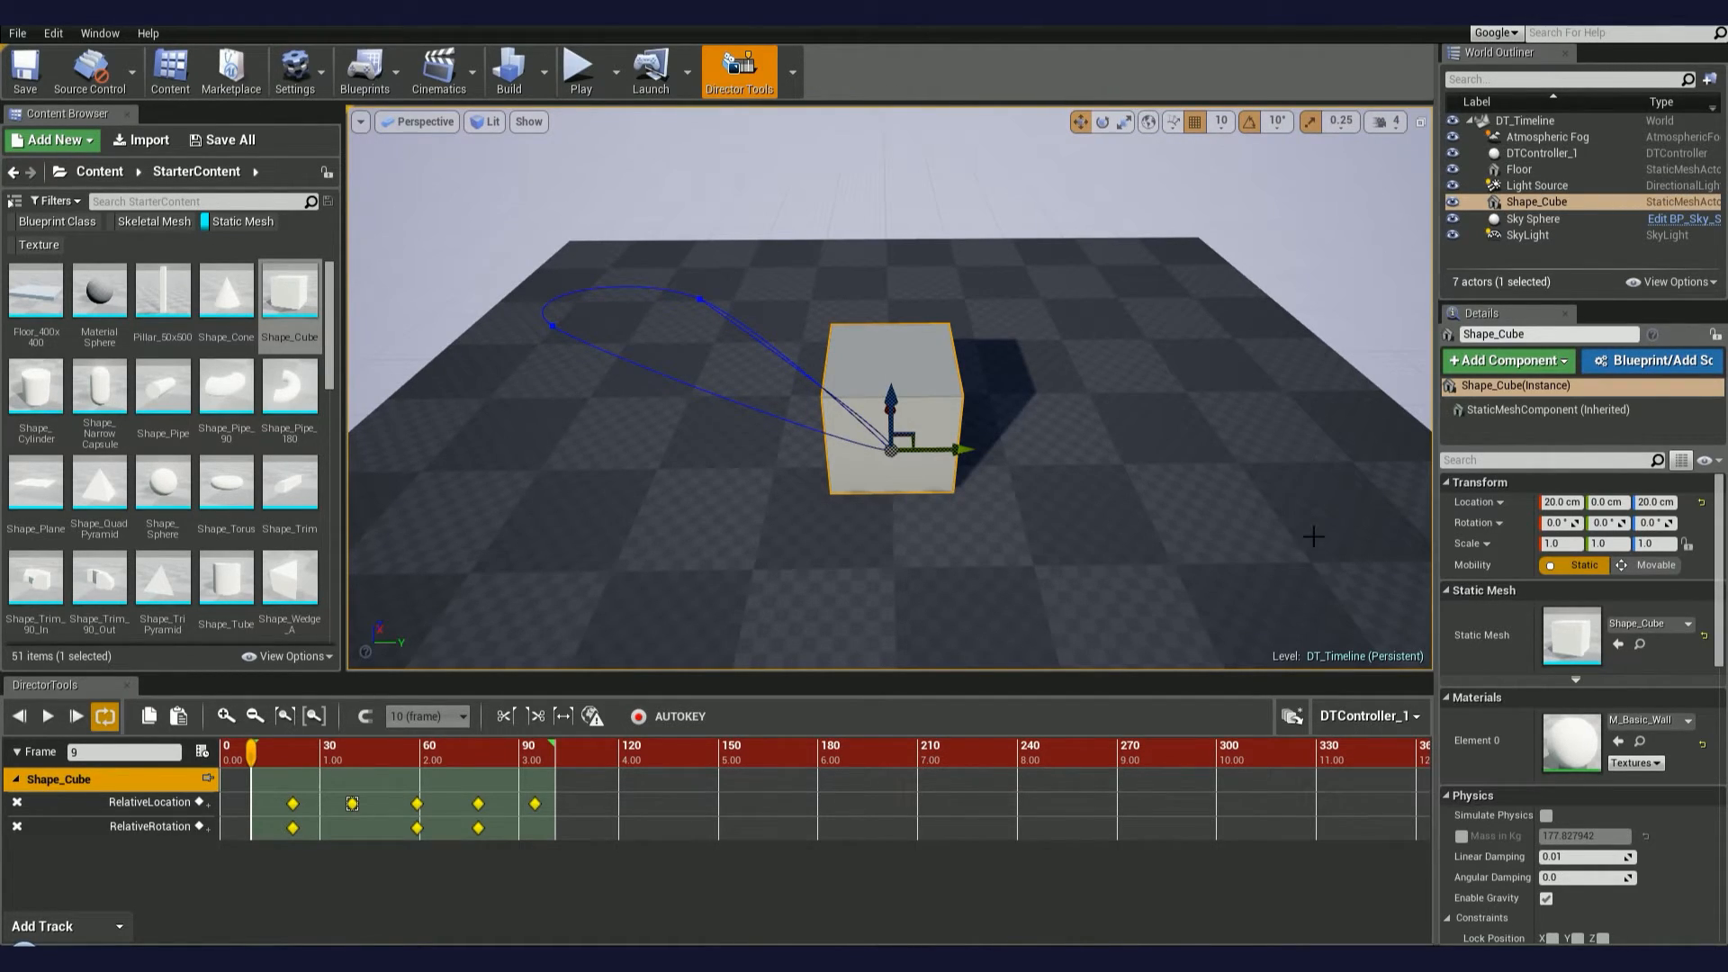
click(1341, 716)
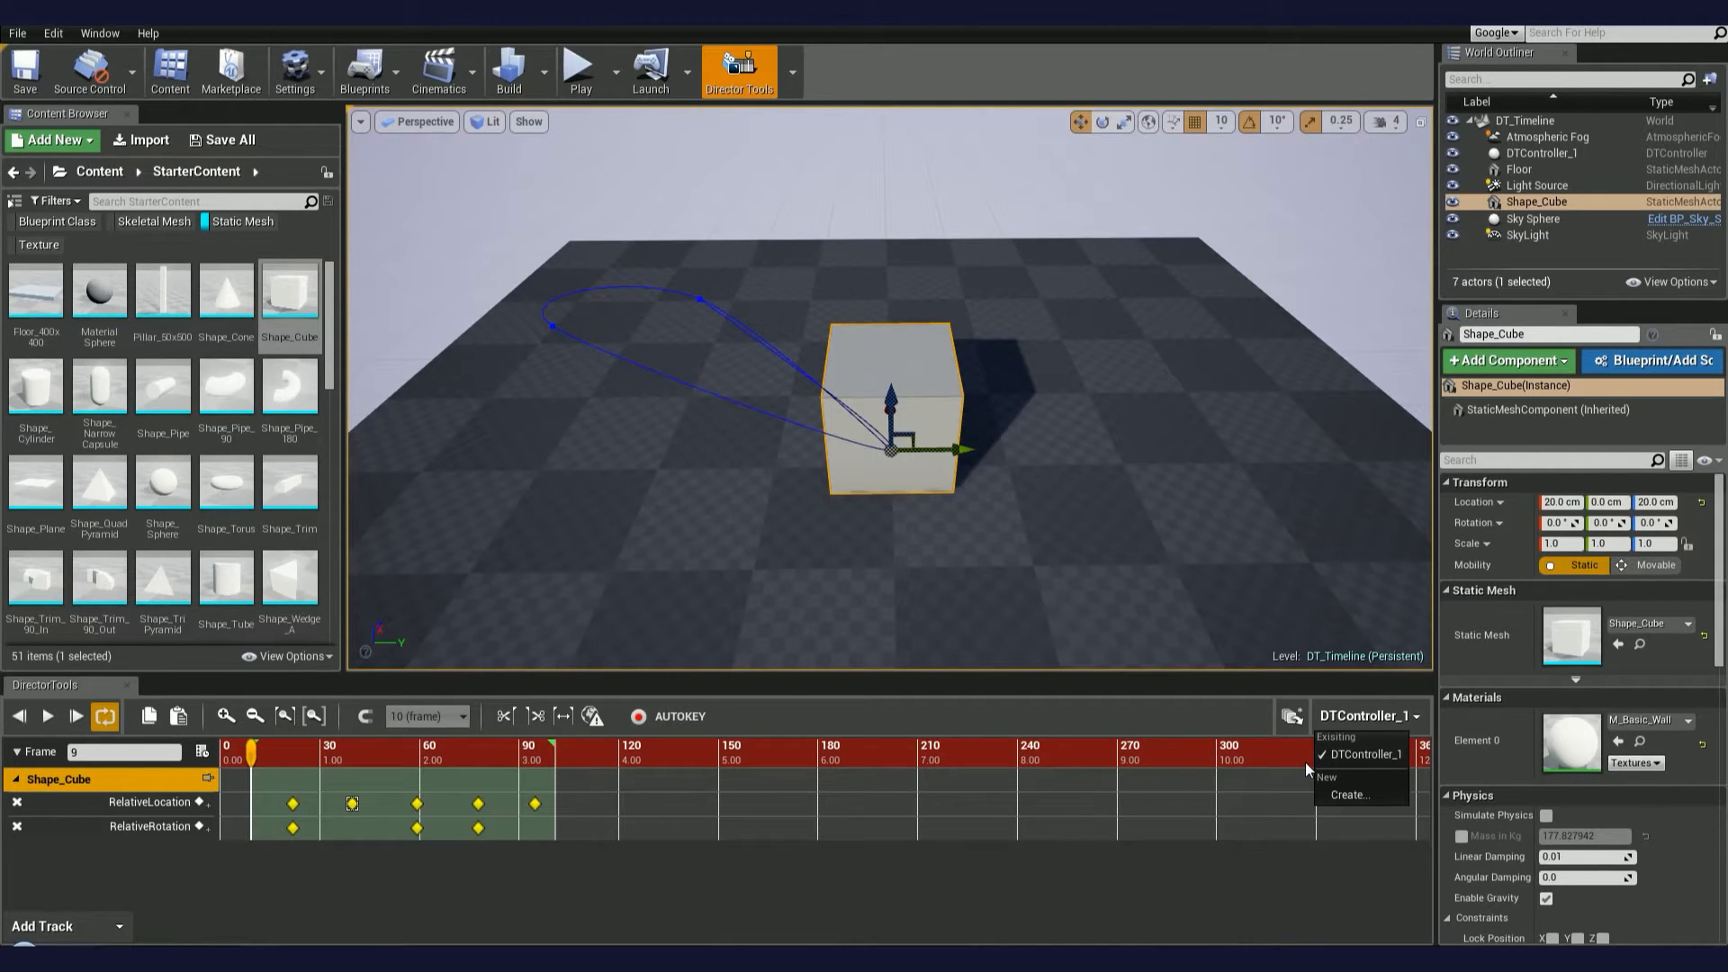
Step: Review the timeline's play rate, display and frame rate settings and move the playhead to frame 15
click(202, 751)
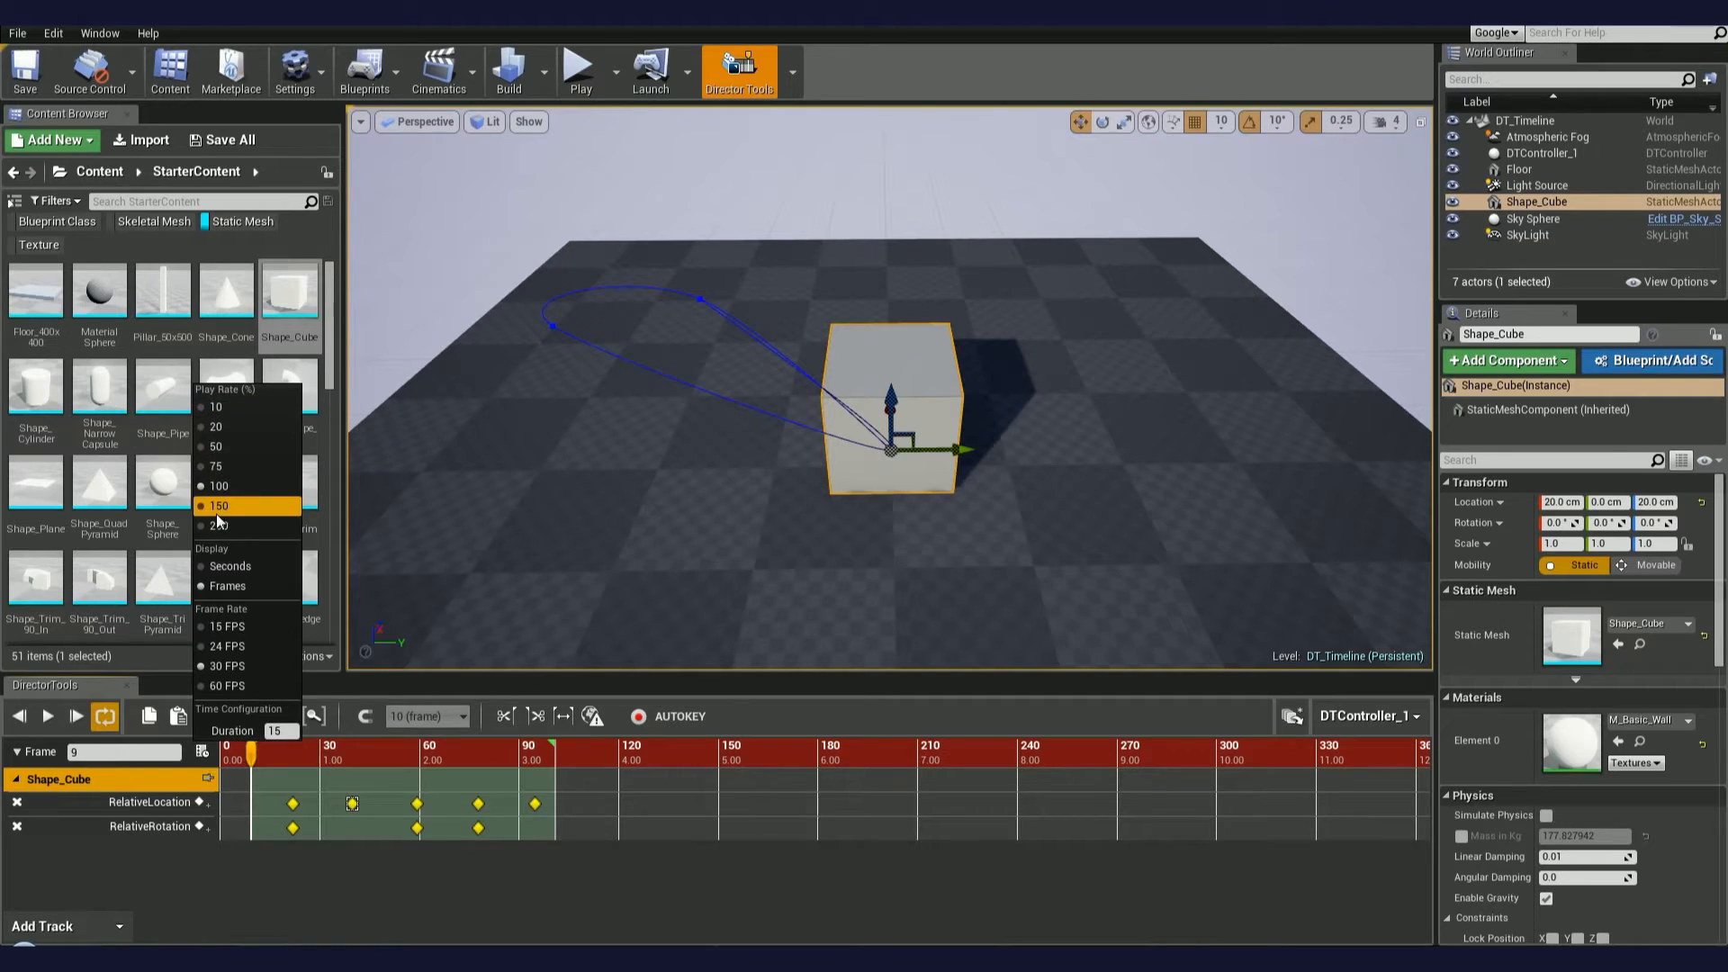
click(321, 871)
mouse_move(256, 761)
mouse_down()
mouse_move(457, 759)
mouse_move(270, 775)
mouse_up()
Step: Create a new controller, reselect the cube to show it in the empty timeline and move the playhead to about 0.119
click(1367, 716)
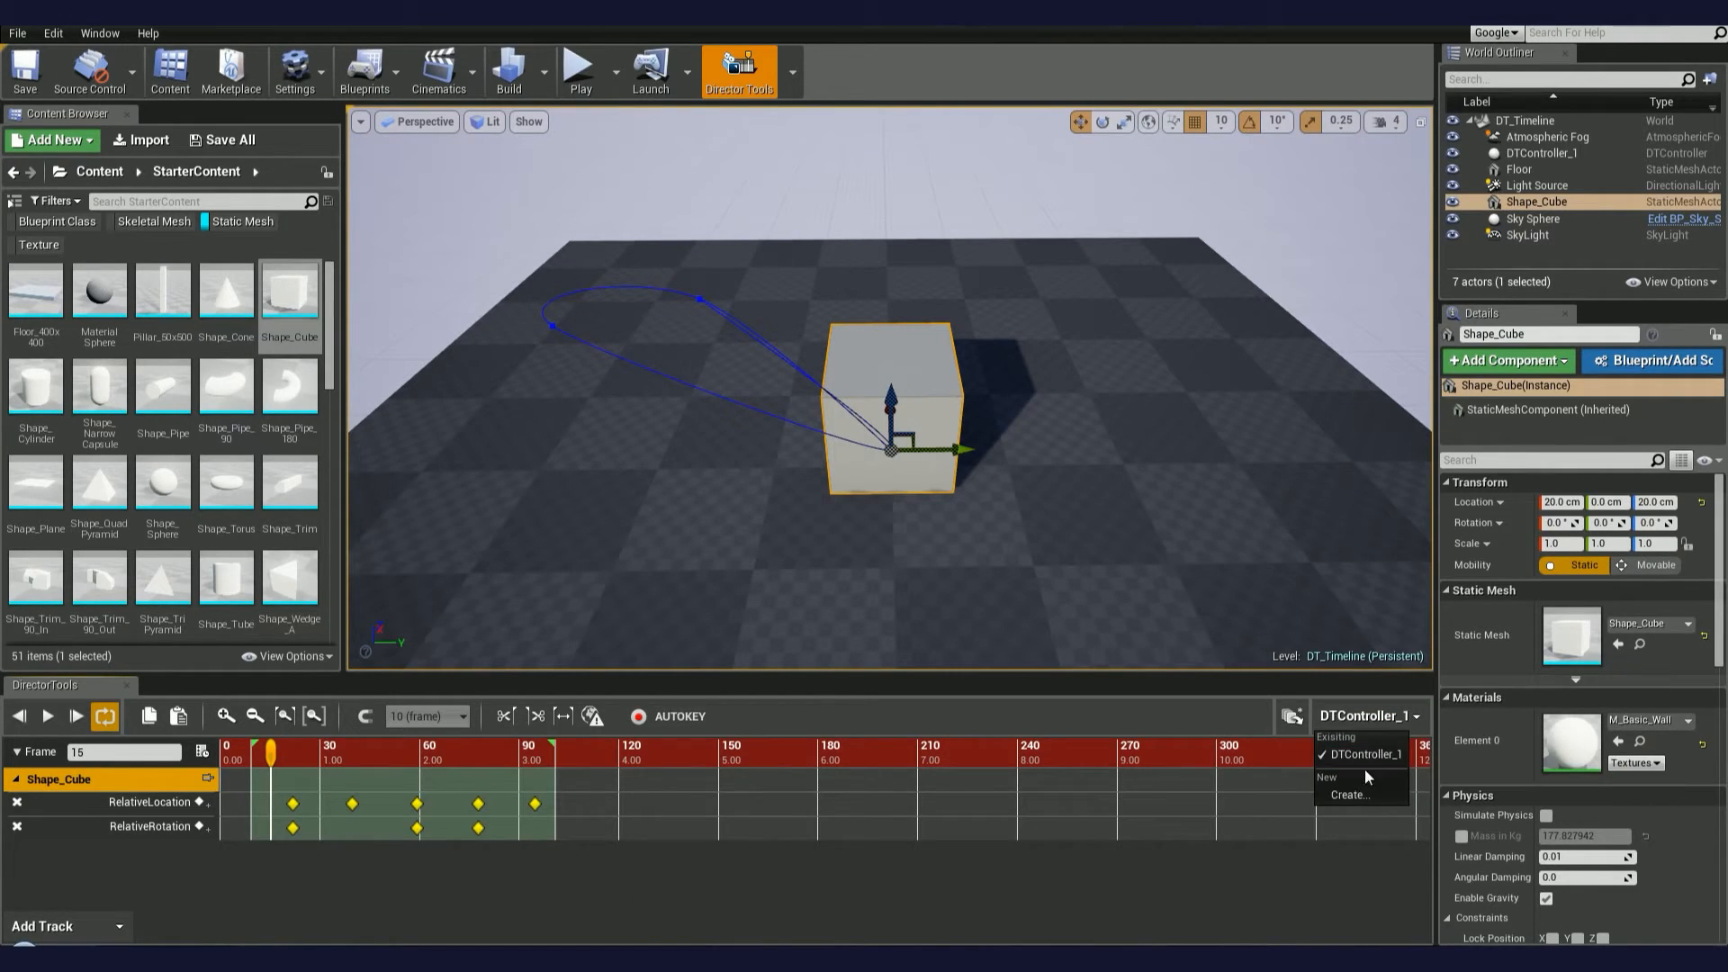
click(1368, 798)
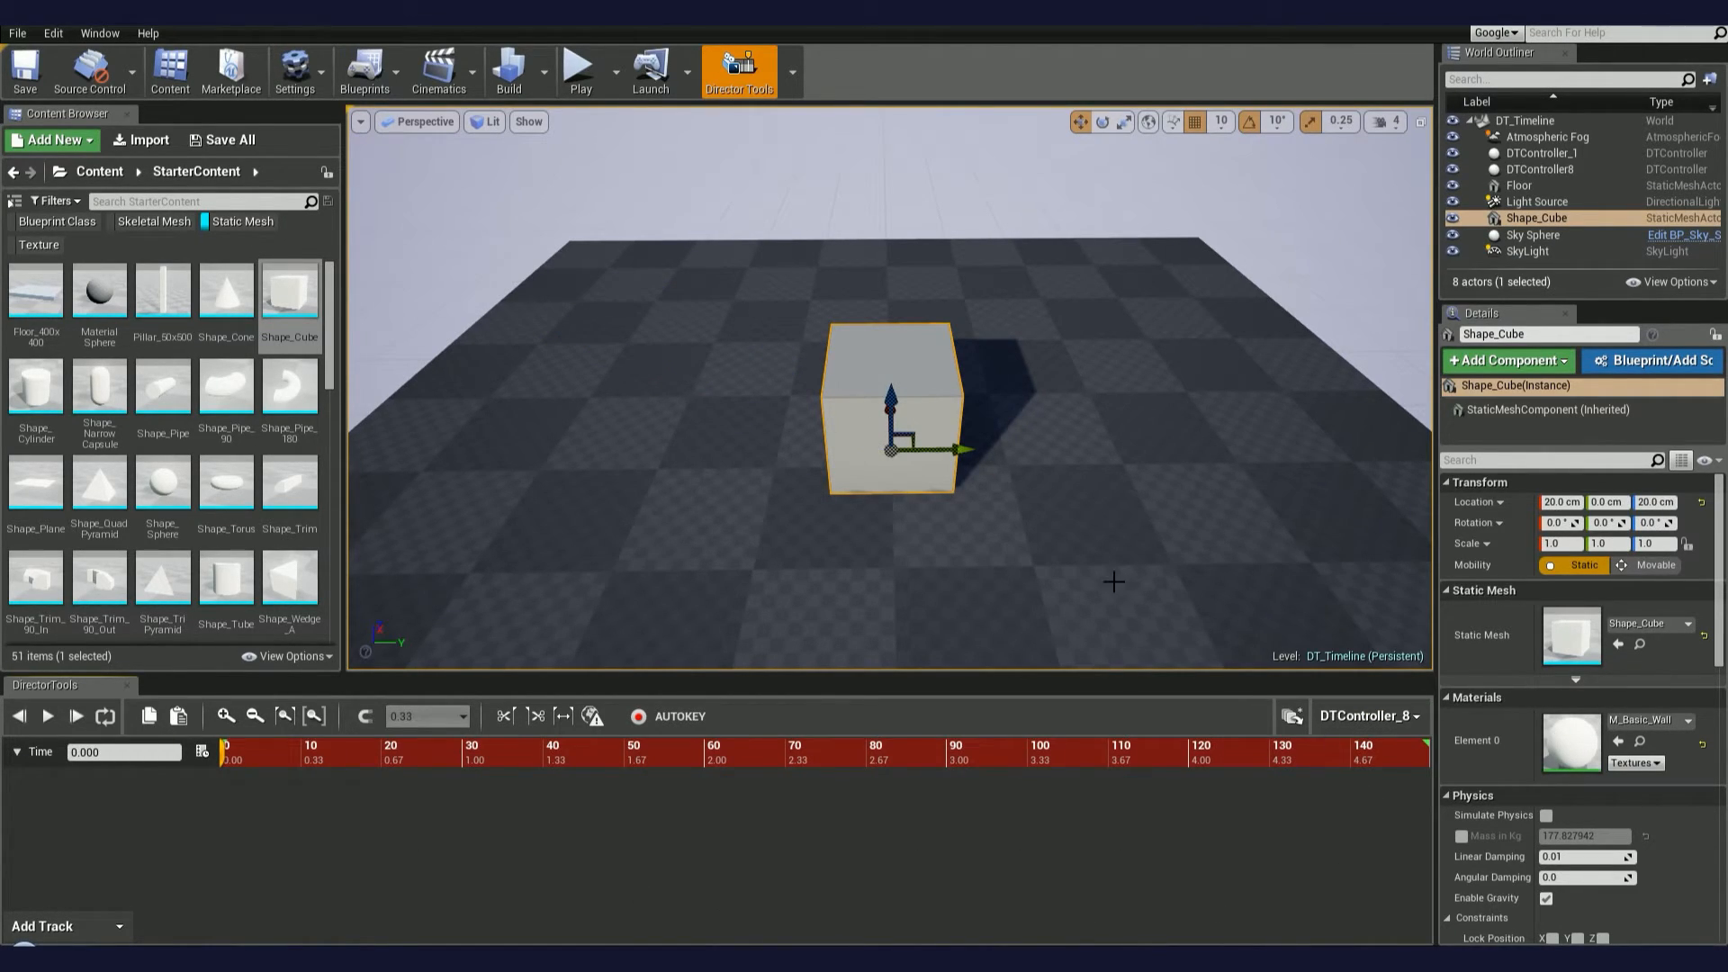
click(988, 524)
click(869, 429)
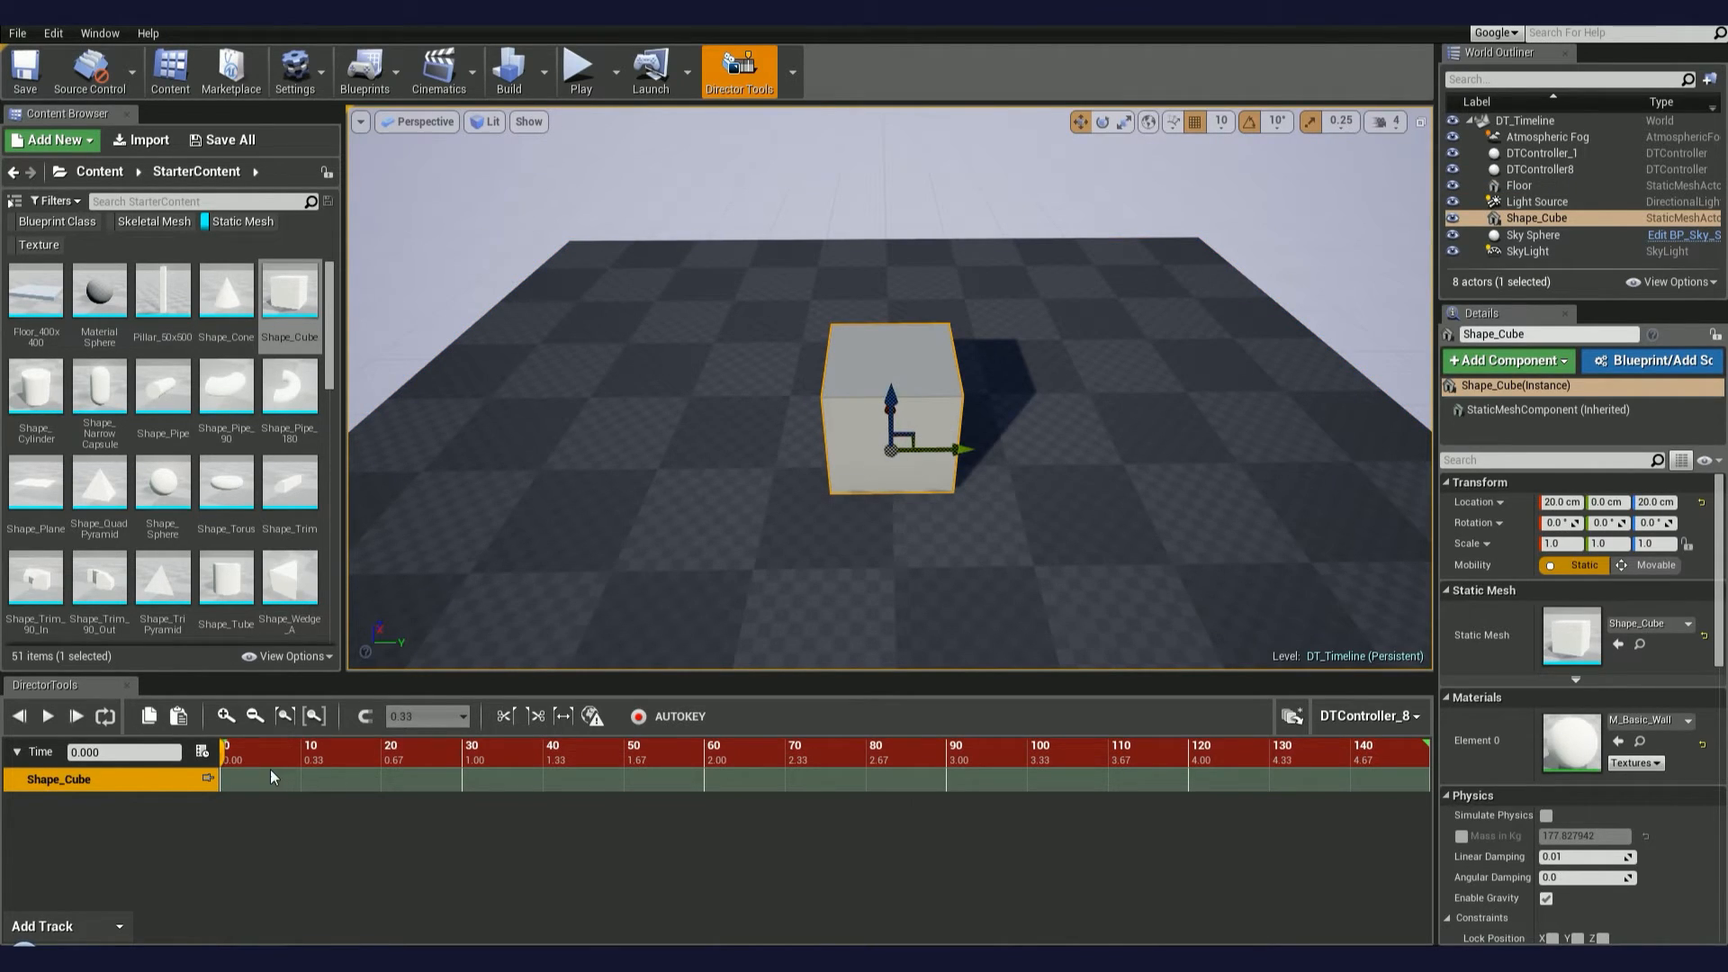
mouse_move(225, 748)
mouse_down()
mouse_move(663, 749)
mouse_move(190, 764)
mouse_move(460, 760)
mouse_move(248, 765)
mouse_up()
Step: Switch back to DTController_1 and scrub the playhead to about 0.48 within the cube's animation
click(1377, 717)
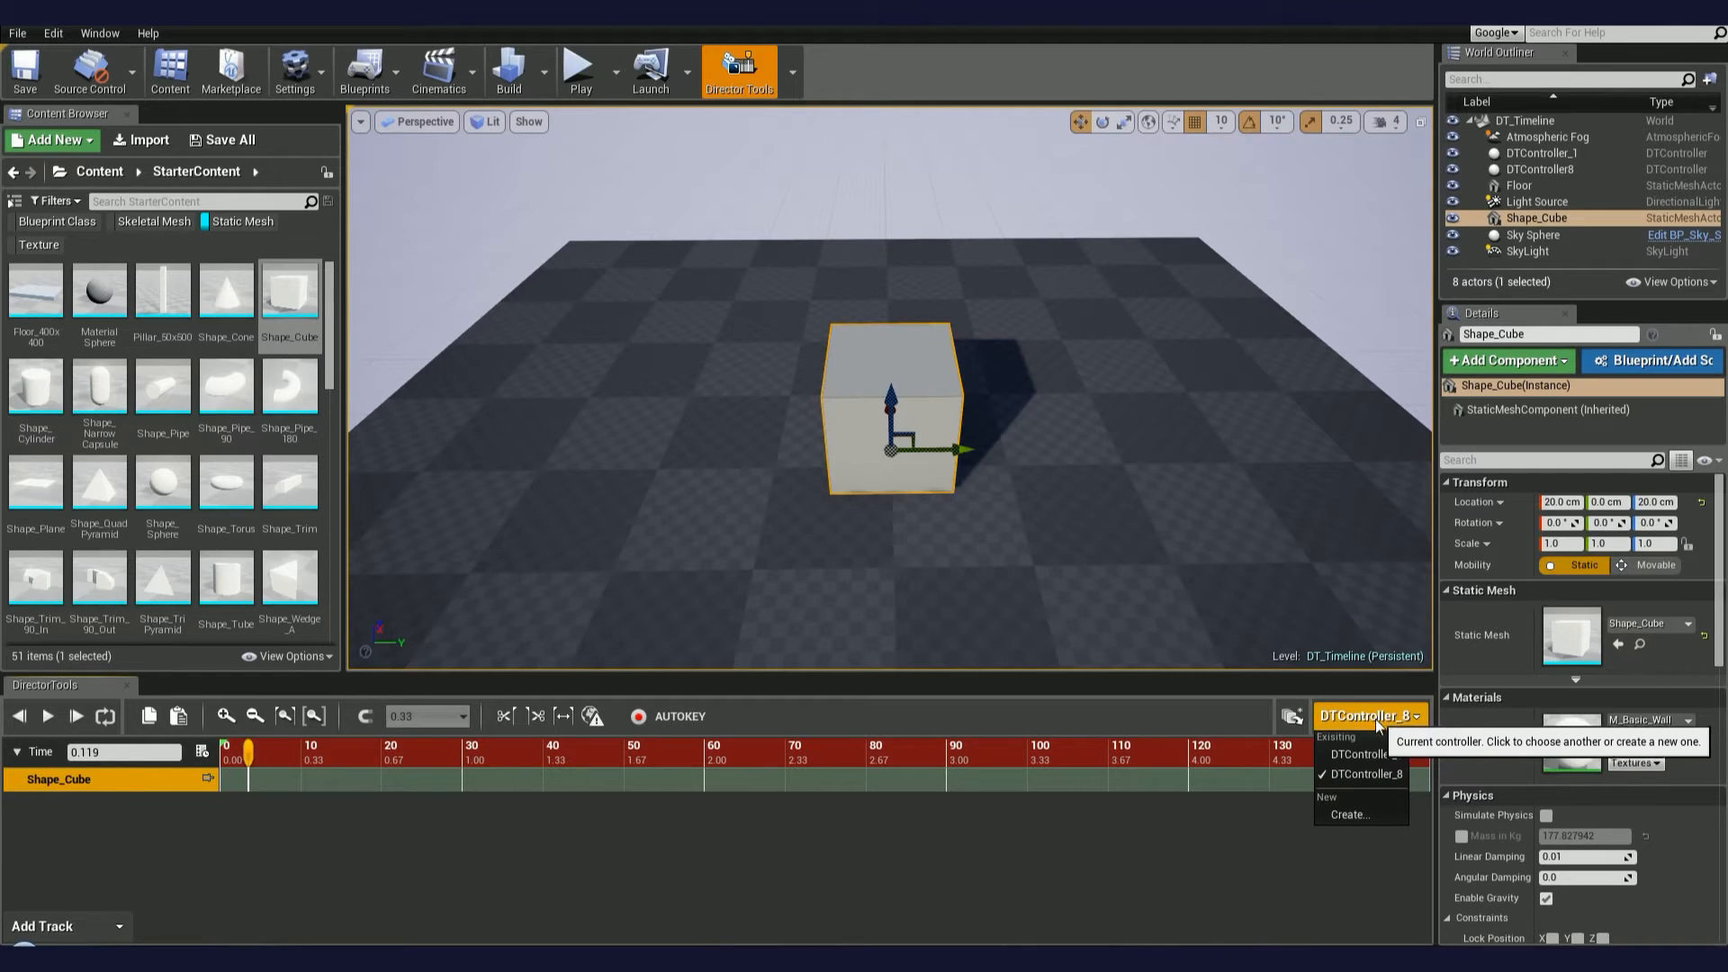
click(1370, 756)
mouse_move(261, 772)
mouse_down()
mouse_move(495, 767)
mouse_move(258, 767)
mouse_up()
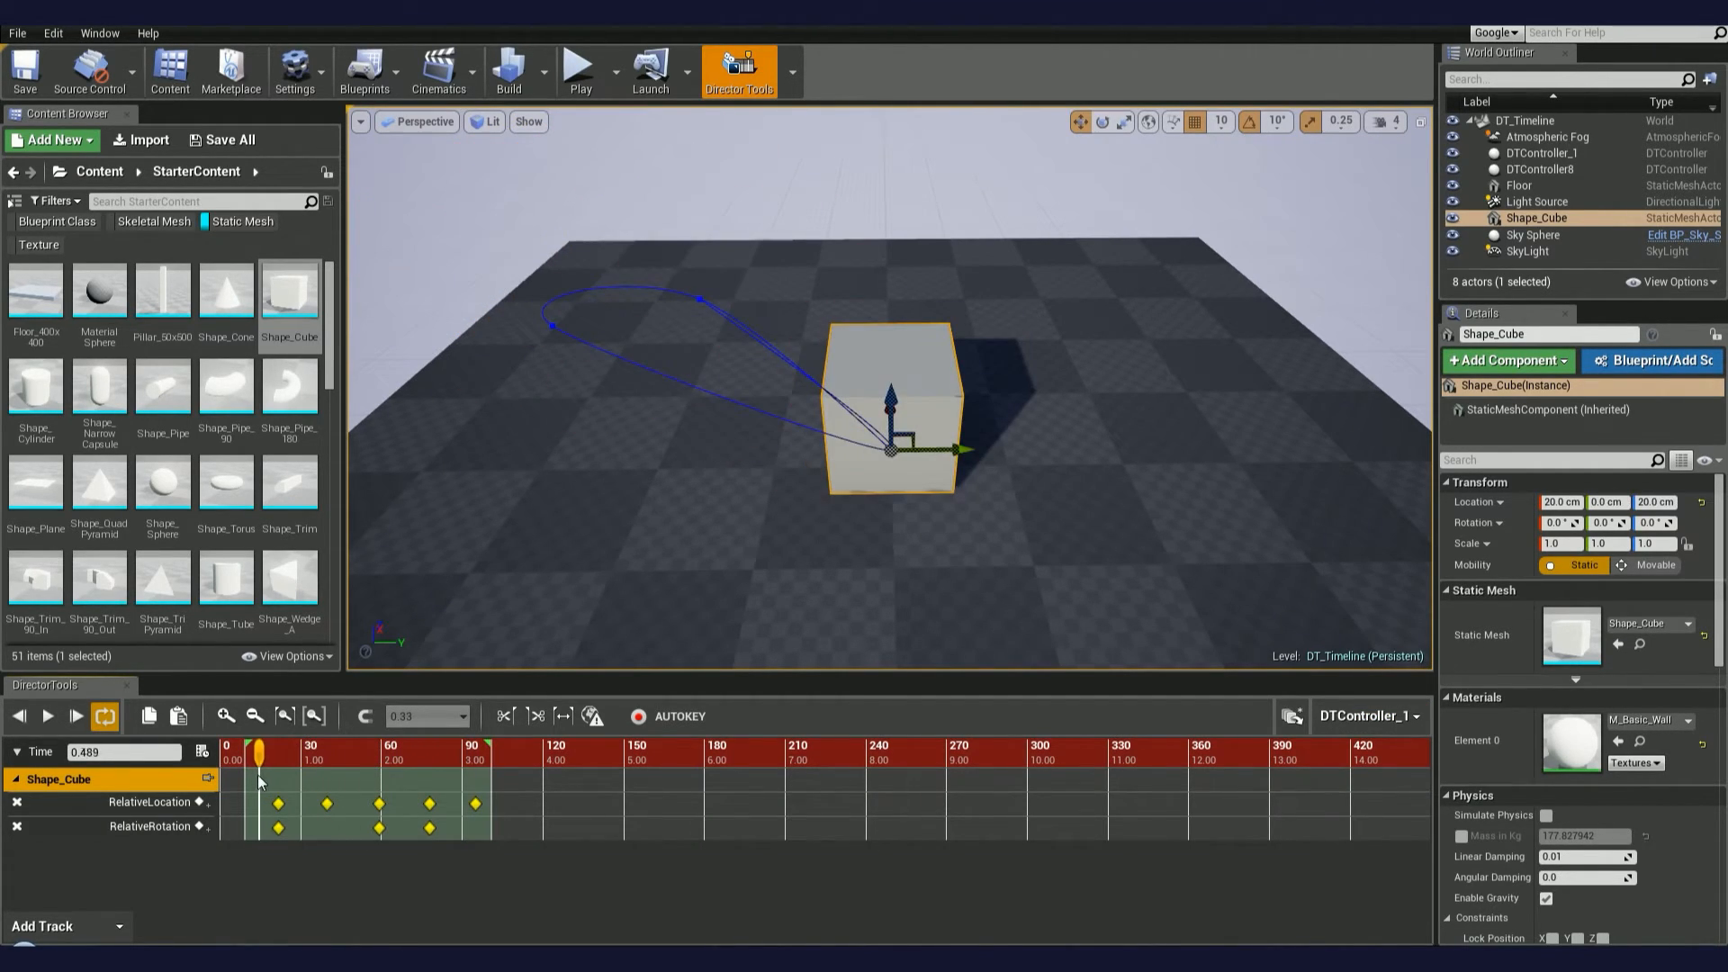
Step: In DTController_8, give the cube location and rotation keys at frames 0 and 40, moving it and scaling it to 1.25
click(1376, 717)
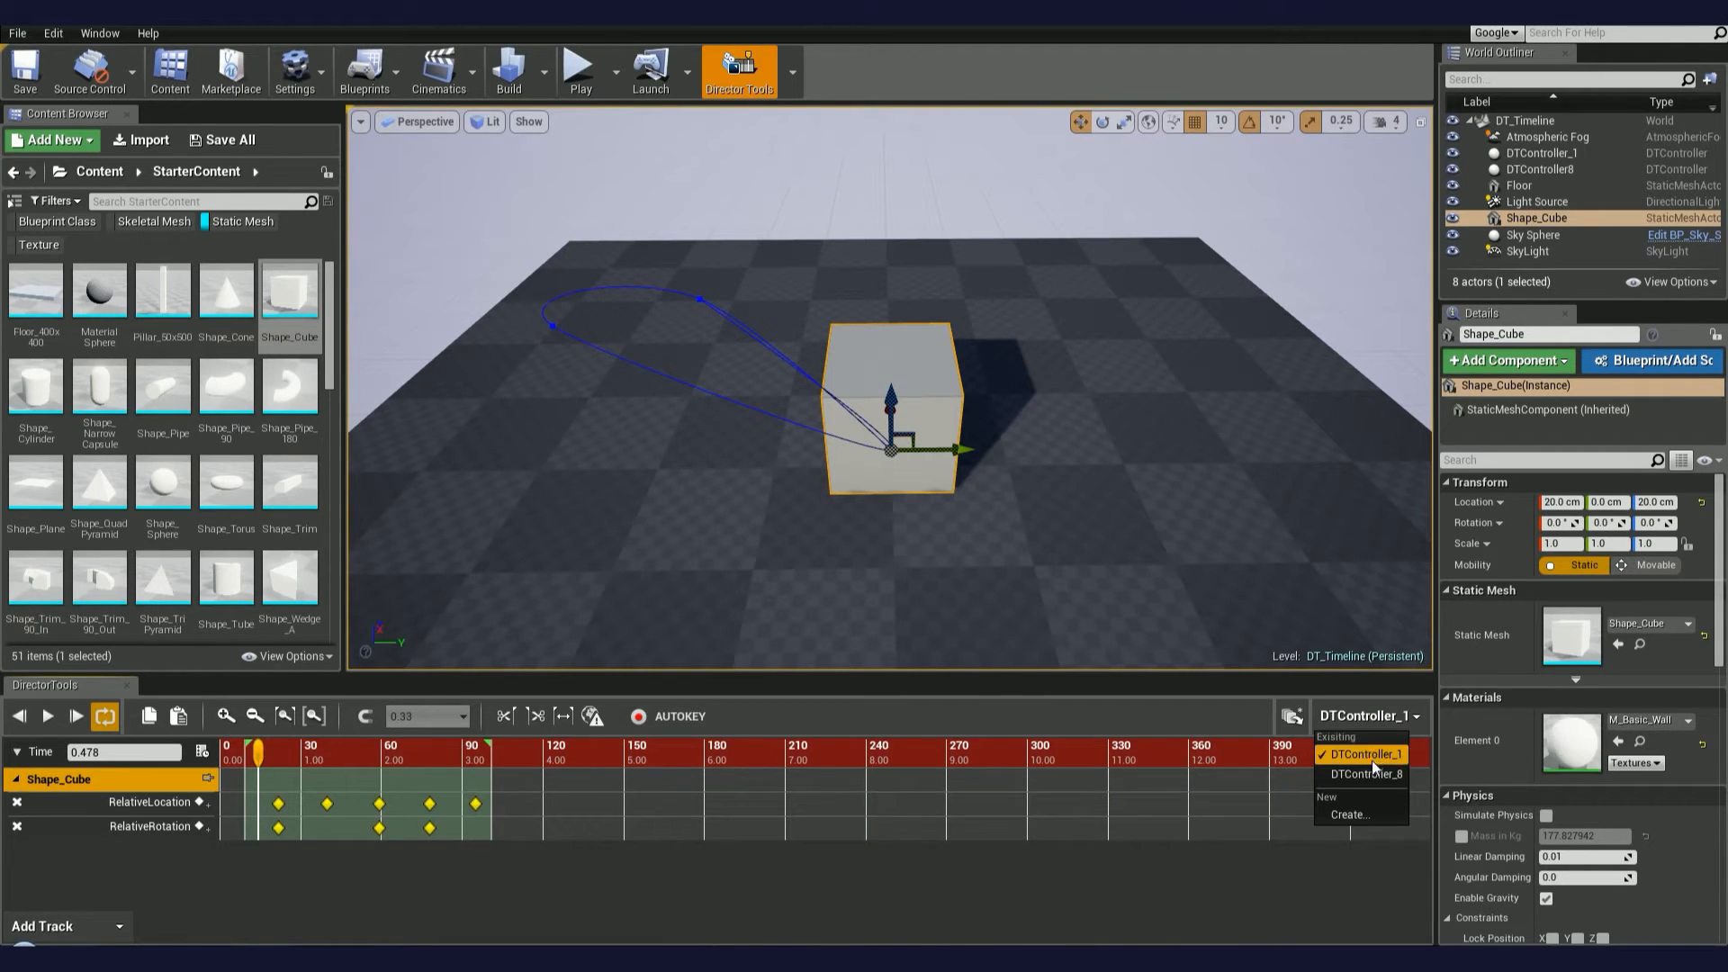
click(1323, 760)
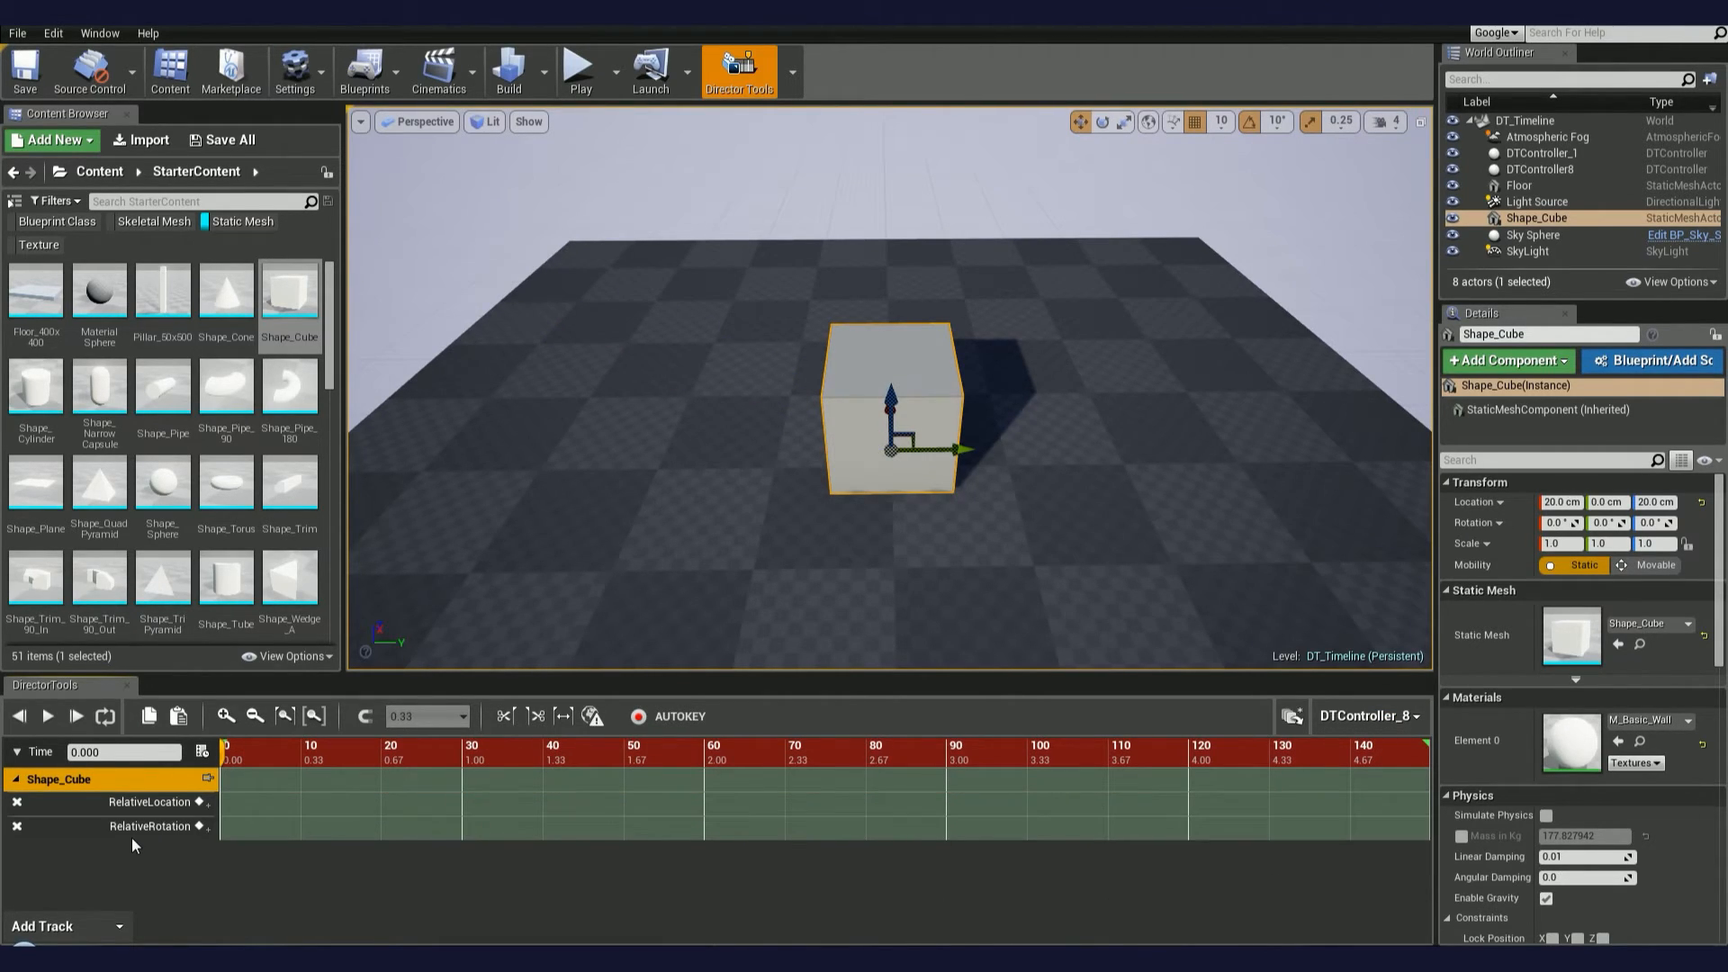
drag(378, 760, 545, 761)
drag(904, 441, 1102, 396)
key(r)
key(e)
drag(565, 747, 182, 763)
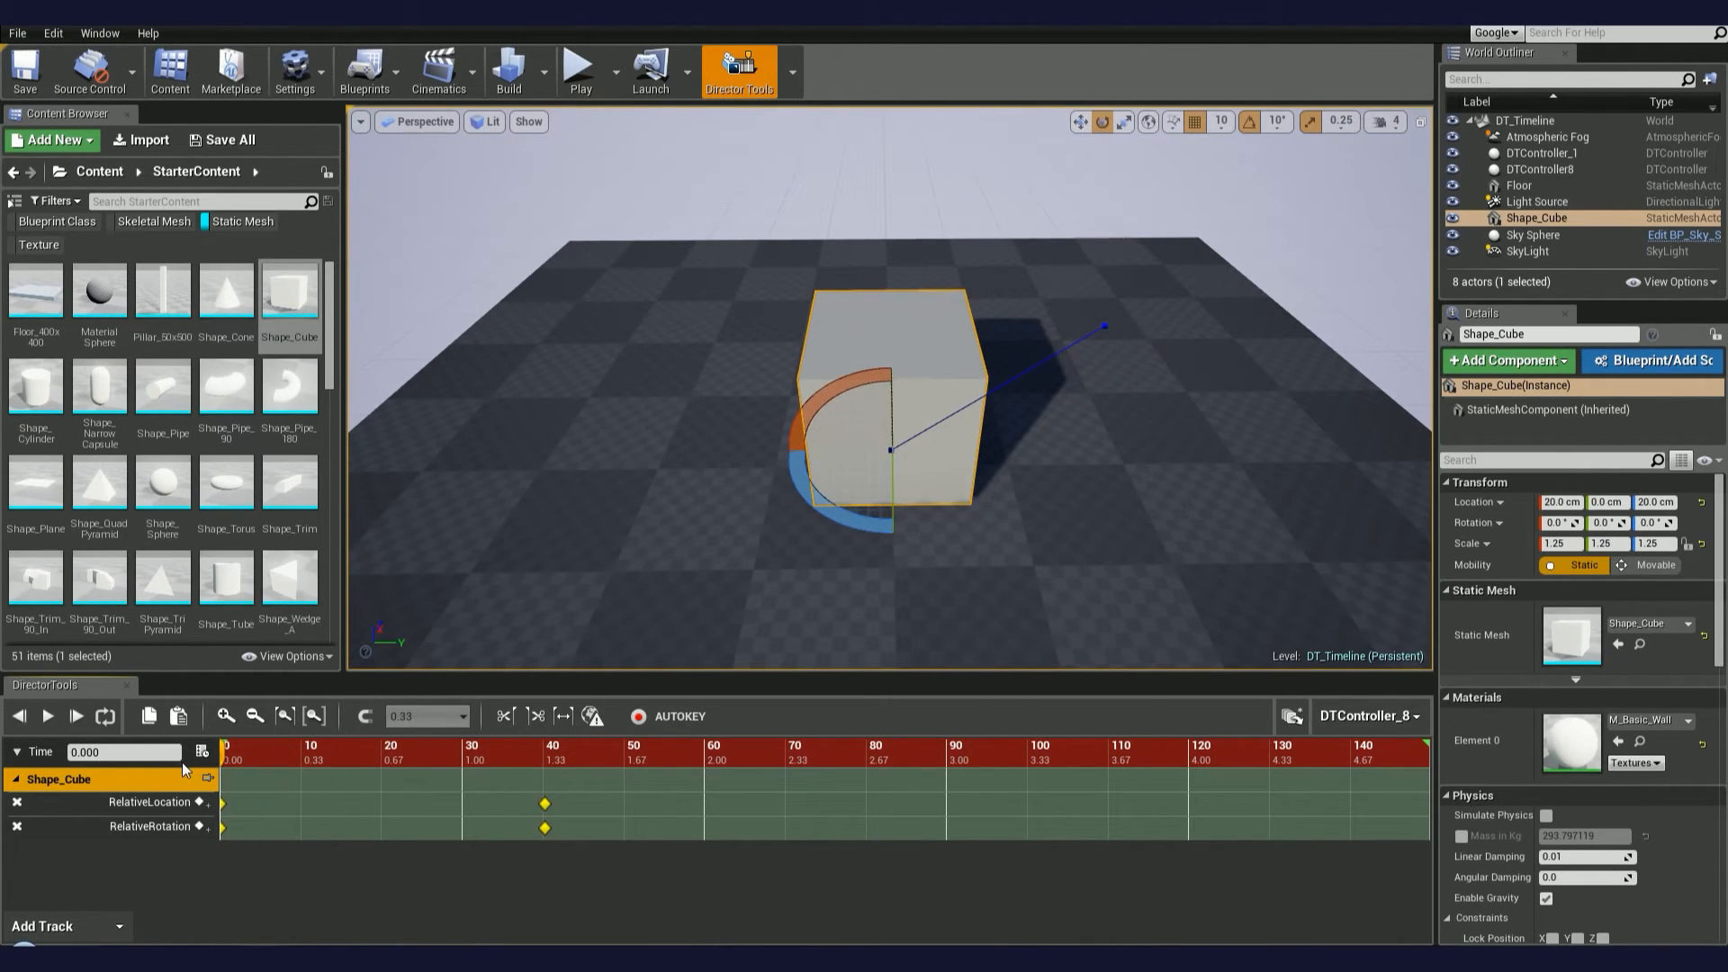
Step: Switch to DTController_1, move the playhead to 0.679 and deselect the cube
click(1368, 715)
click(1370, 763)
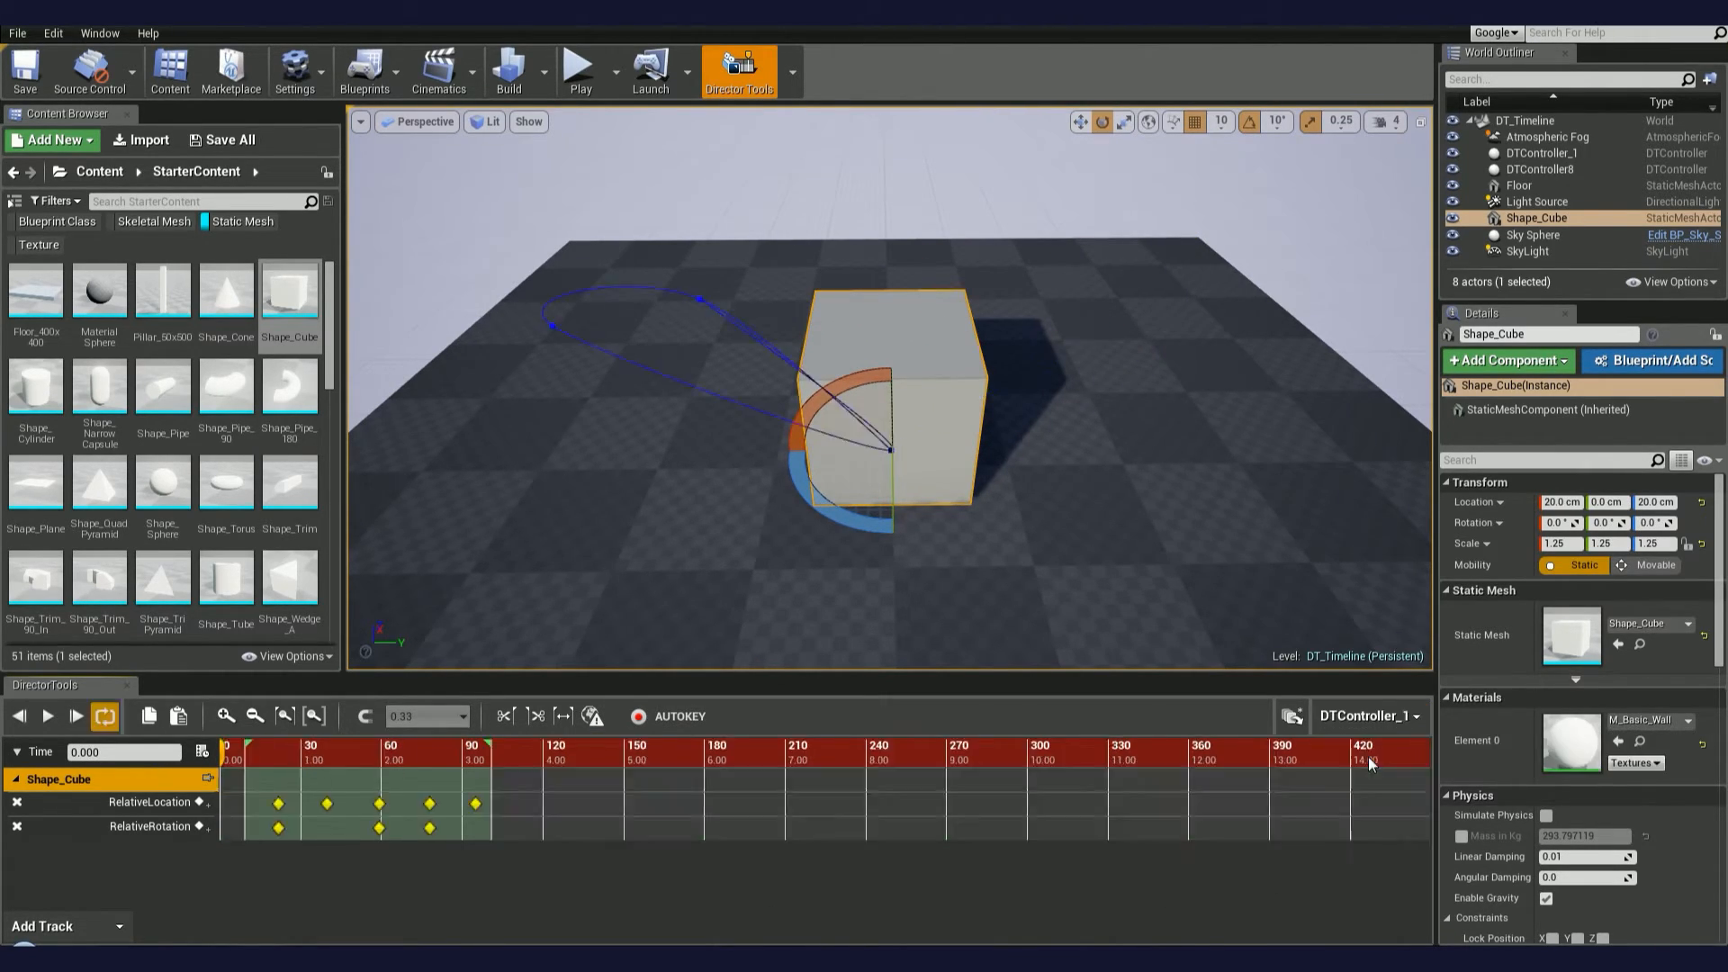
mouse_move(282, 762)
mouse_down()
mouse_move(407, 769)
mouse_move(329, 784)
mouse_move(367, 788)
mouse_move(275, 758)
mouse_up()
key(Escape)
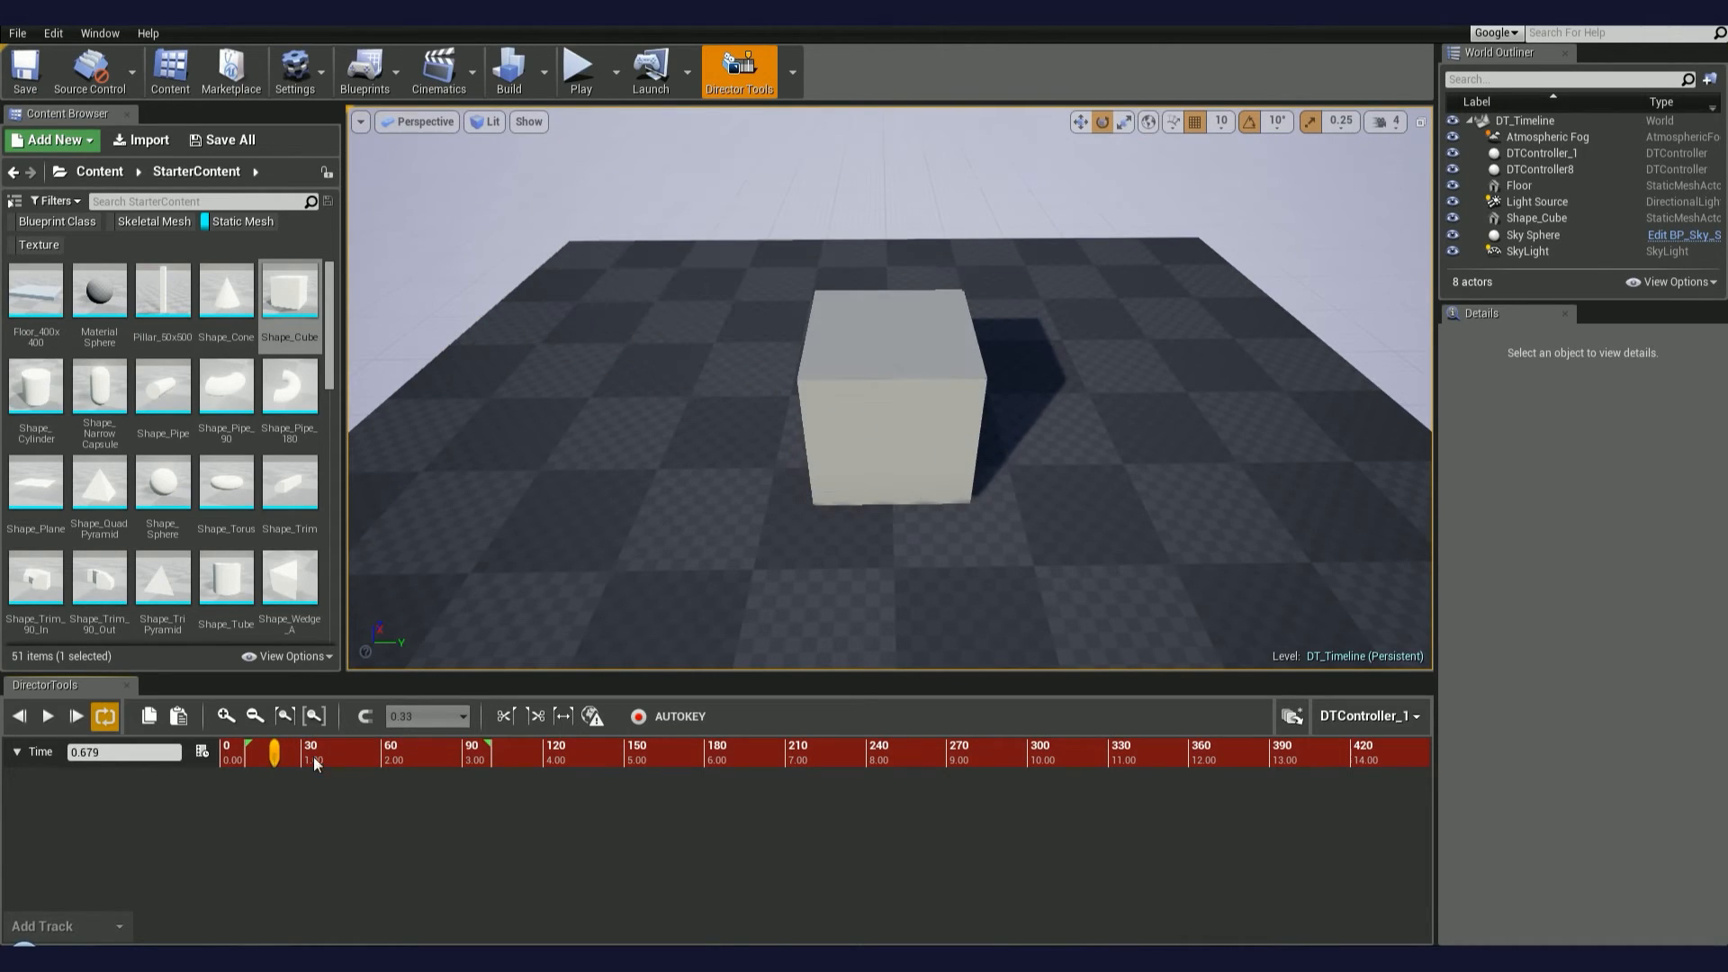
Step: Open the Director Tools Outliner and move its window clear of the cube
click(794, 89)
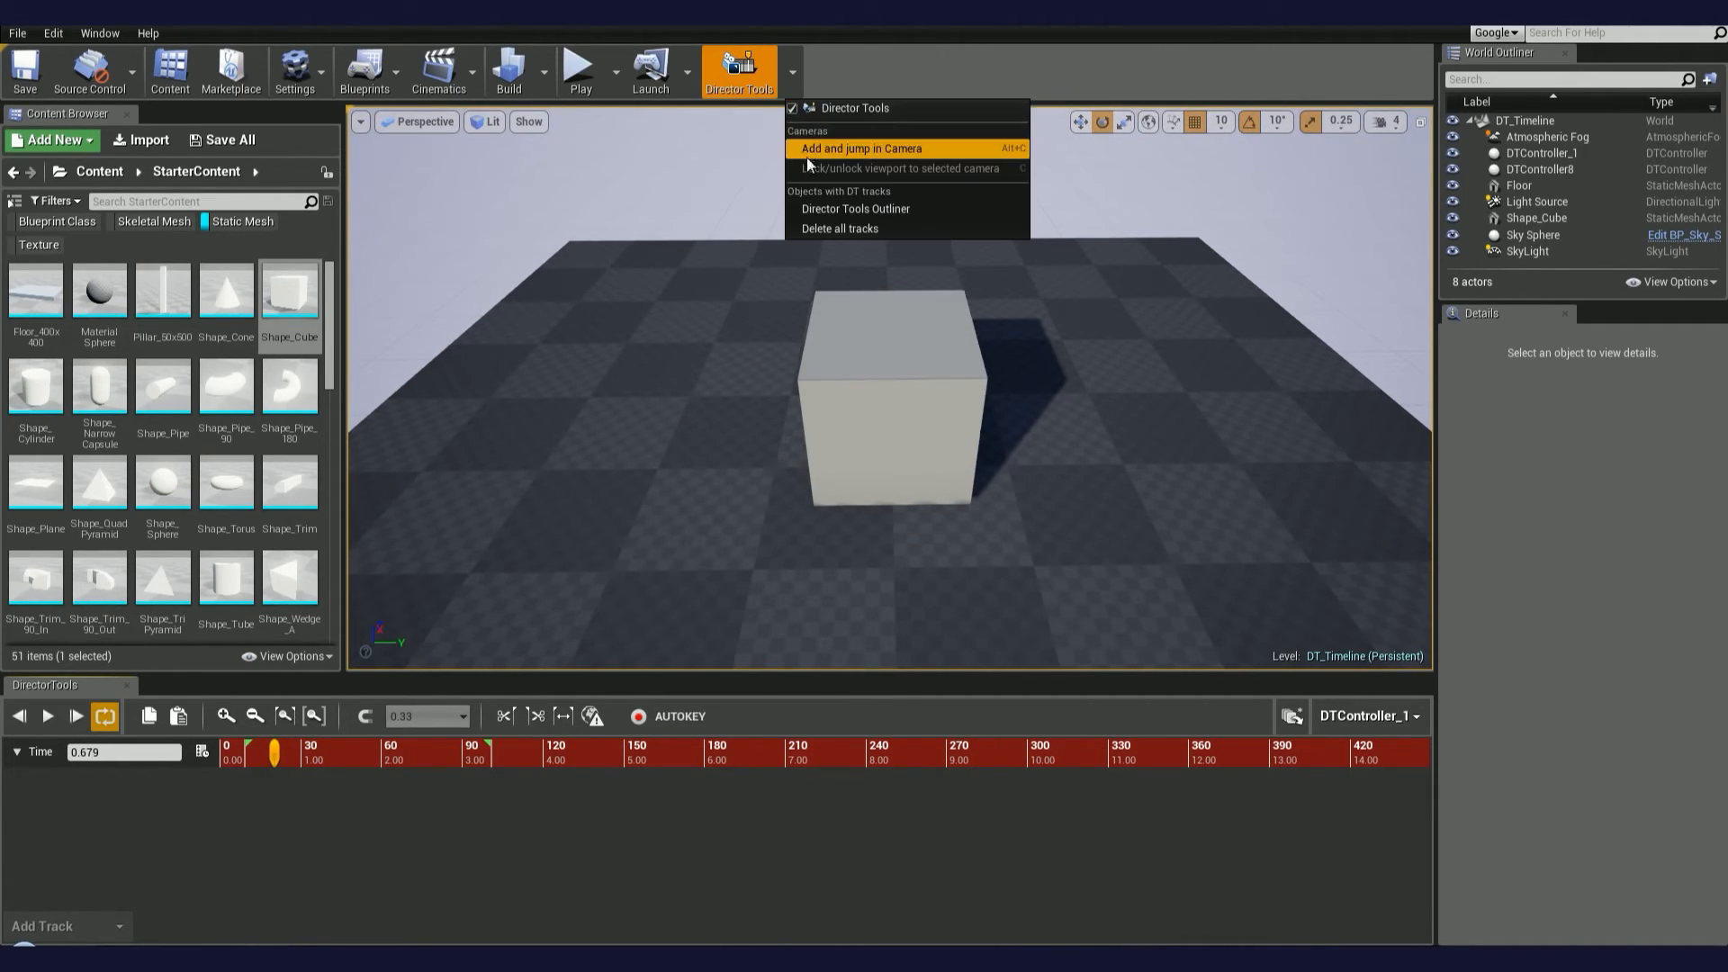
click(948, 207)
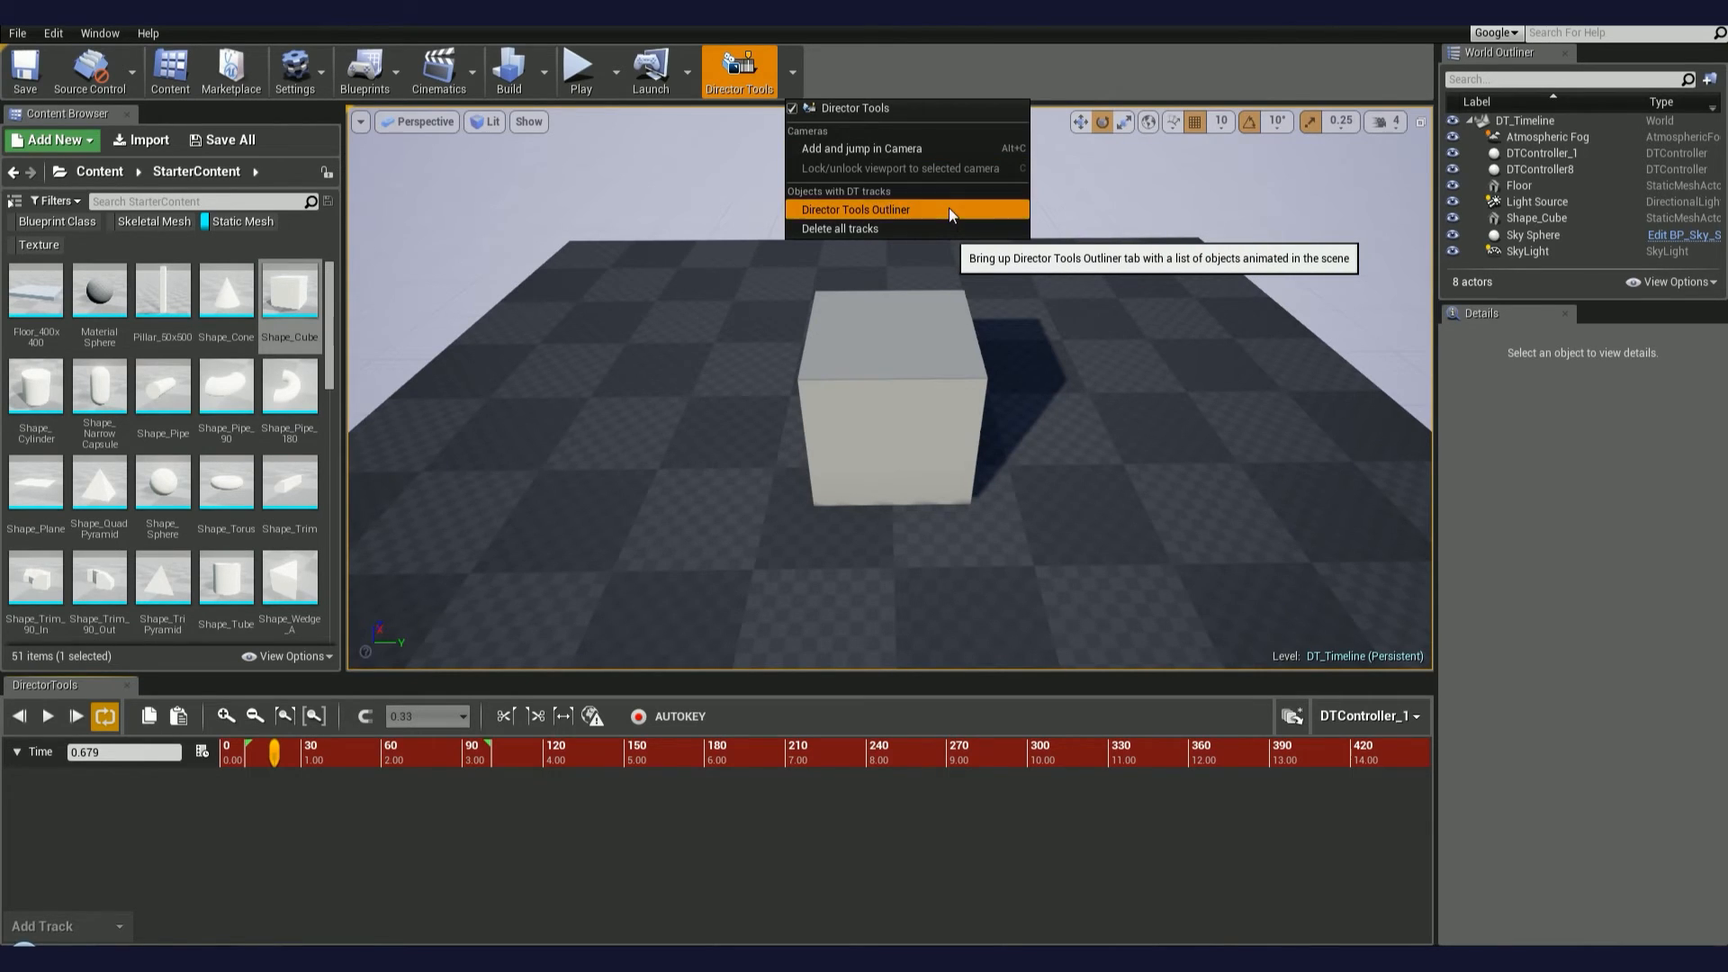
click(547, 362)
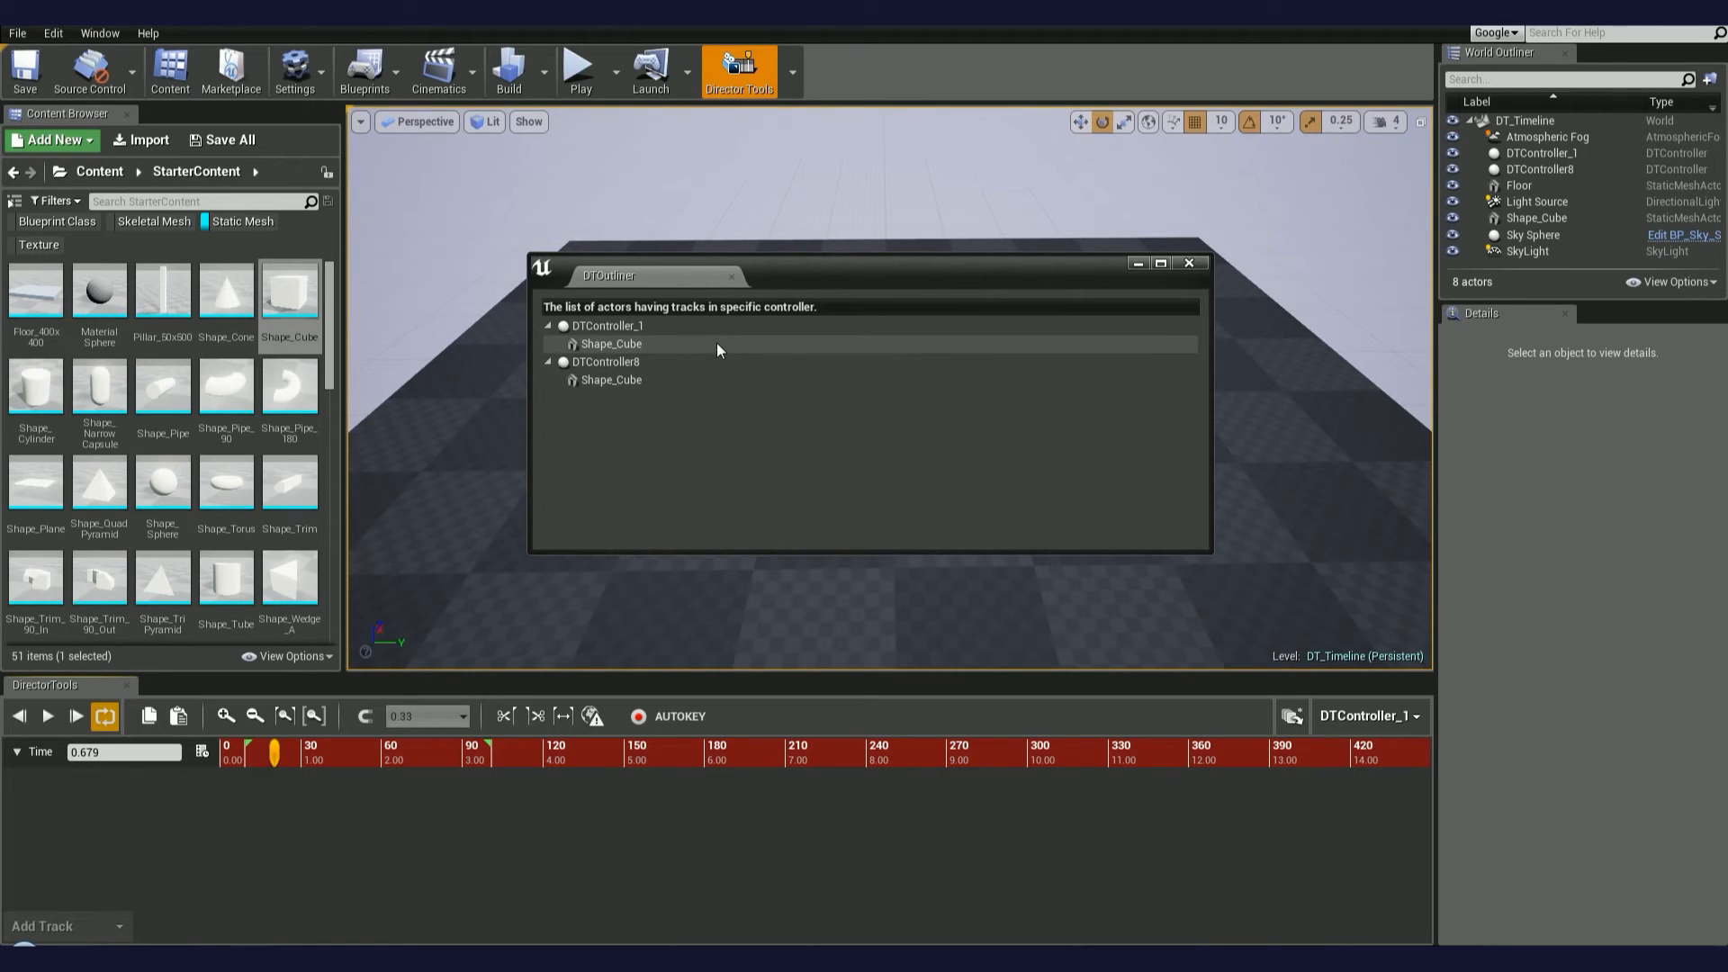
drag(820, 278, 1218, 249)
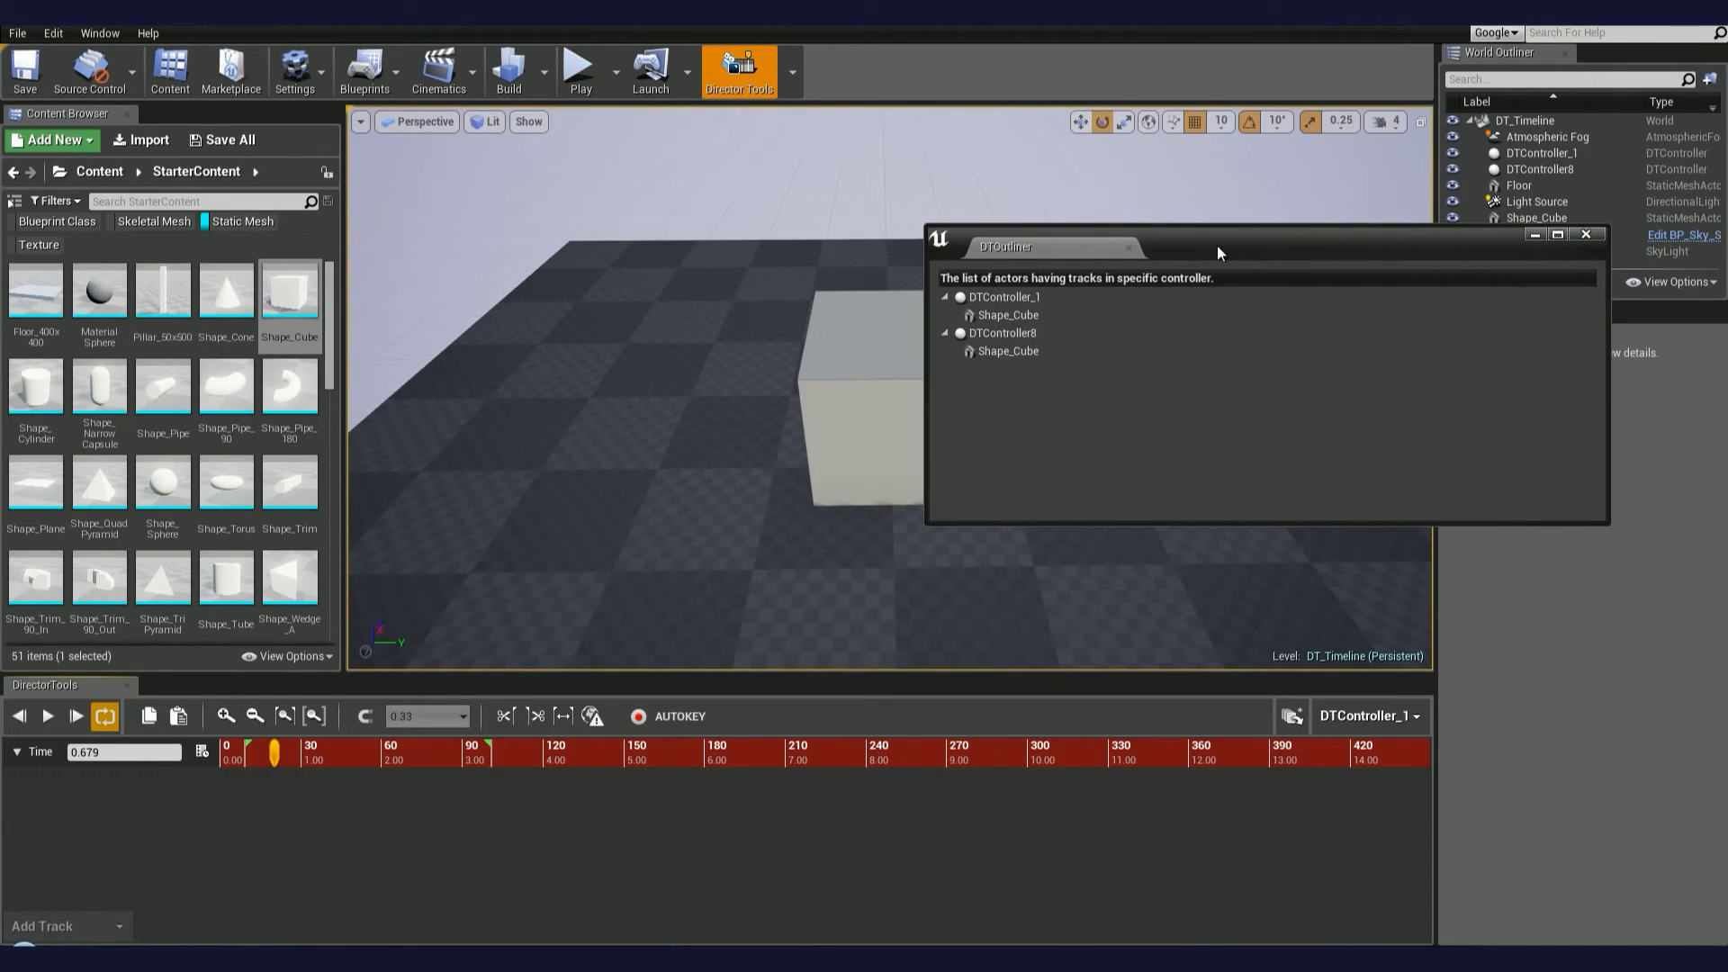
Step: Select the floor and add a RelativeLocation track to it in DTController_1
click(628, 336)
key(w)
click(120, 814)
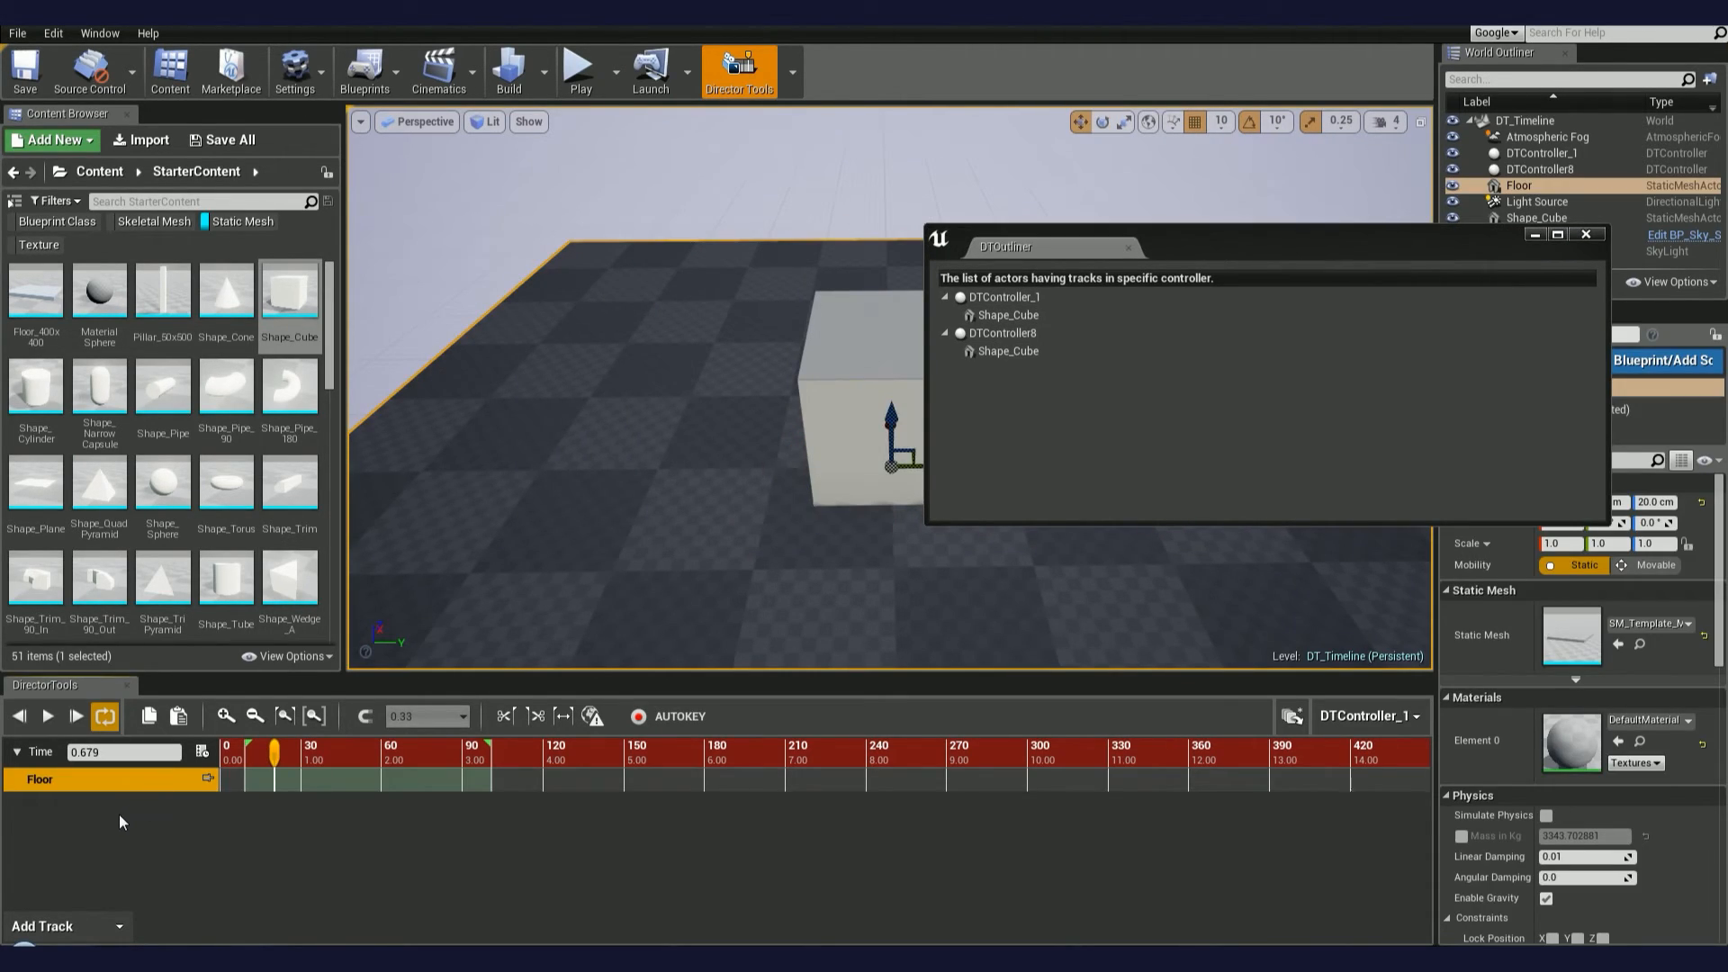
key(Return)
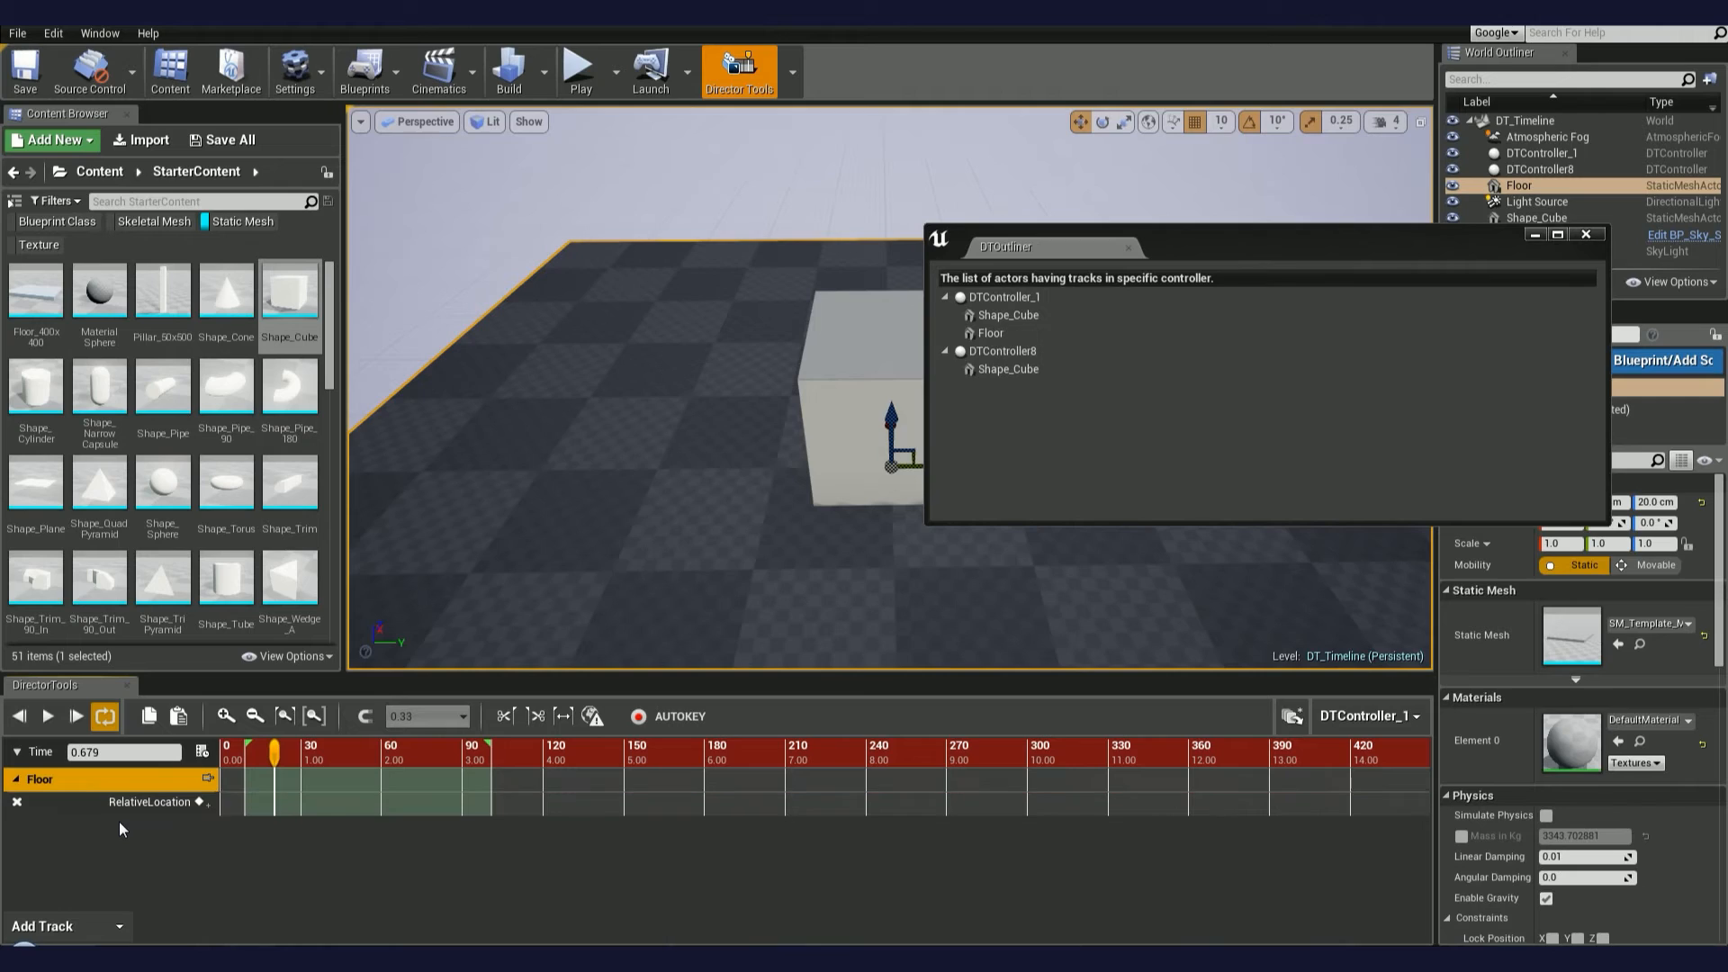
Step: Select Floor and Shape_Cube under DTController_1 in the outliner, switch to DTController_8 and select its Shape_Cube entry
click(986, 335)
click(994, 315)
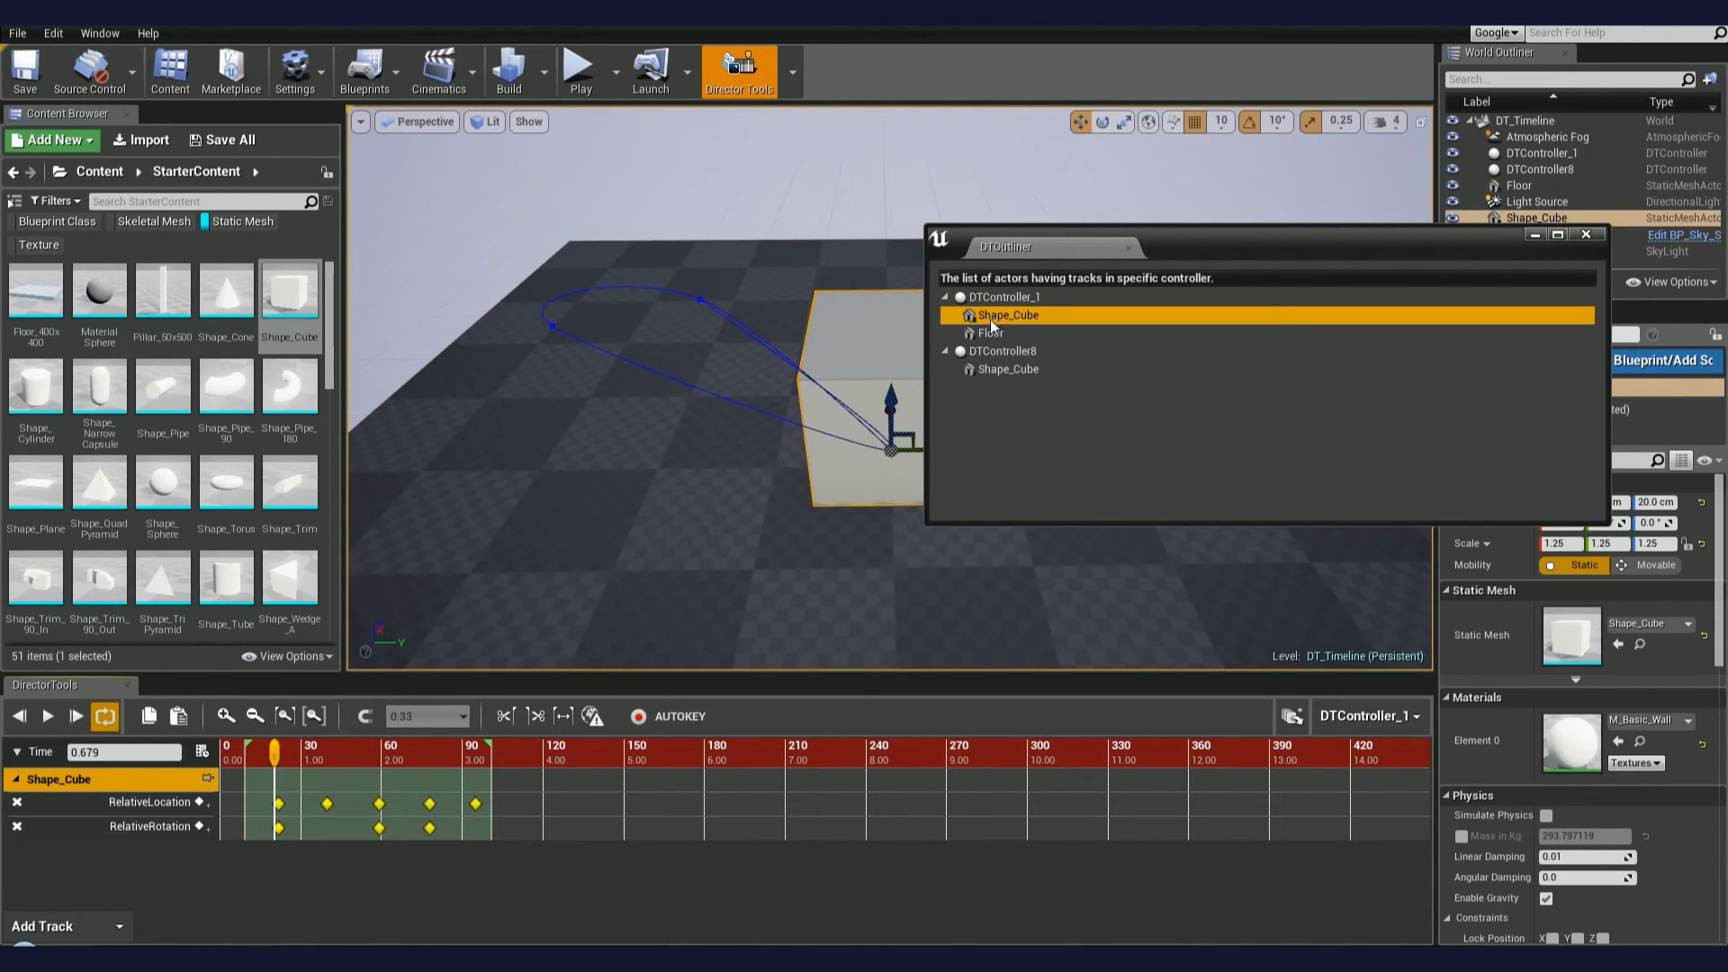
click(1363, 717)
click(1344, 771)
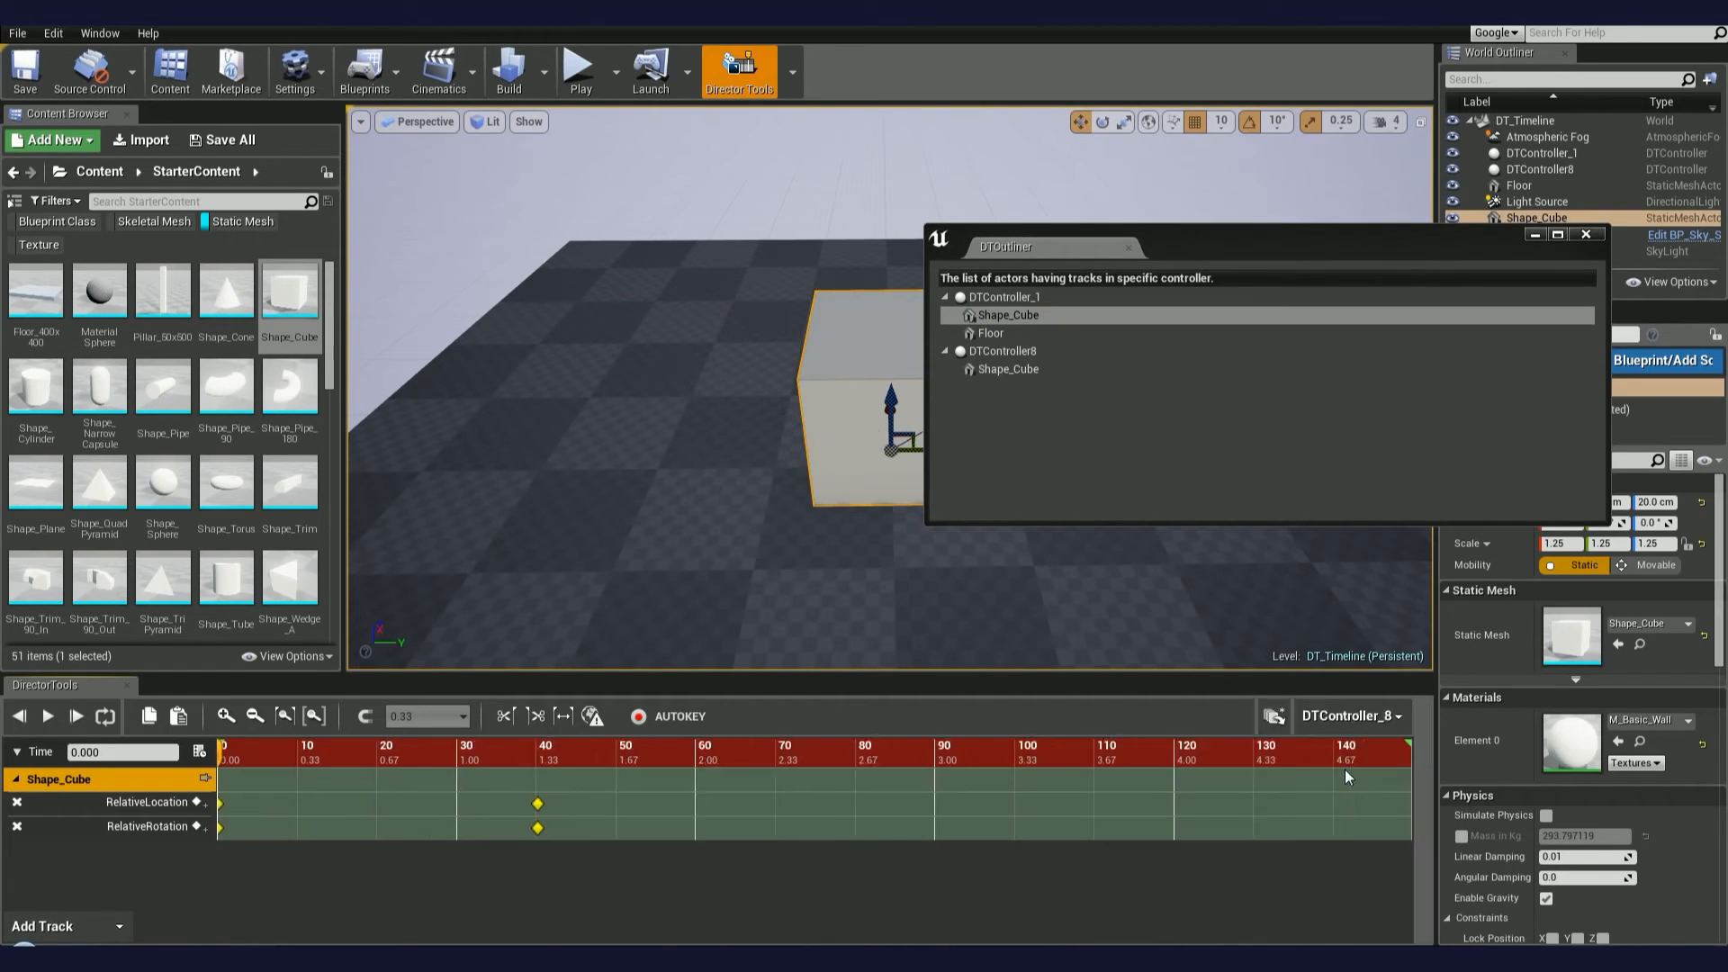
click(1017, 371)
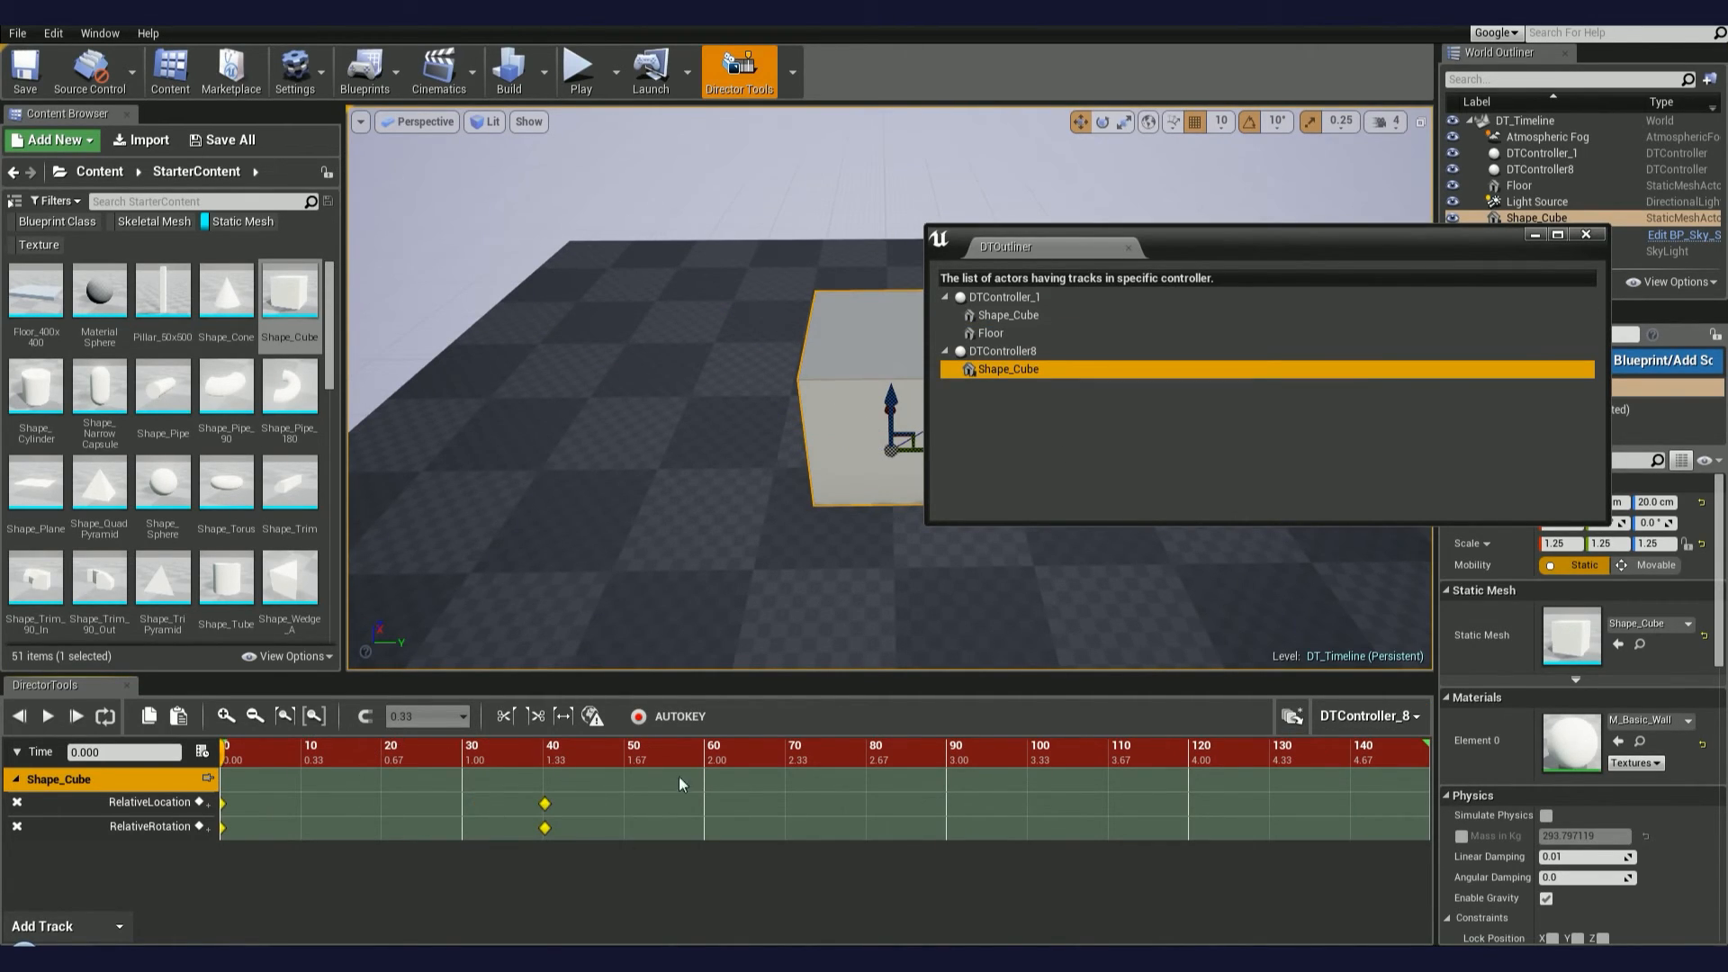
Step: Close the Director Tools Outliner and clear the selection in the viewport
click(1586, 237)
click(1161, 335)
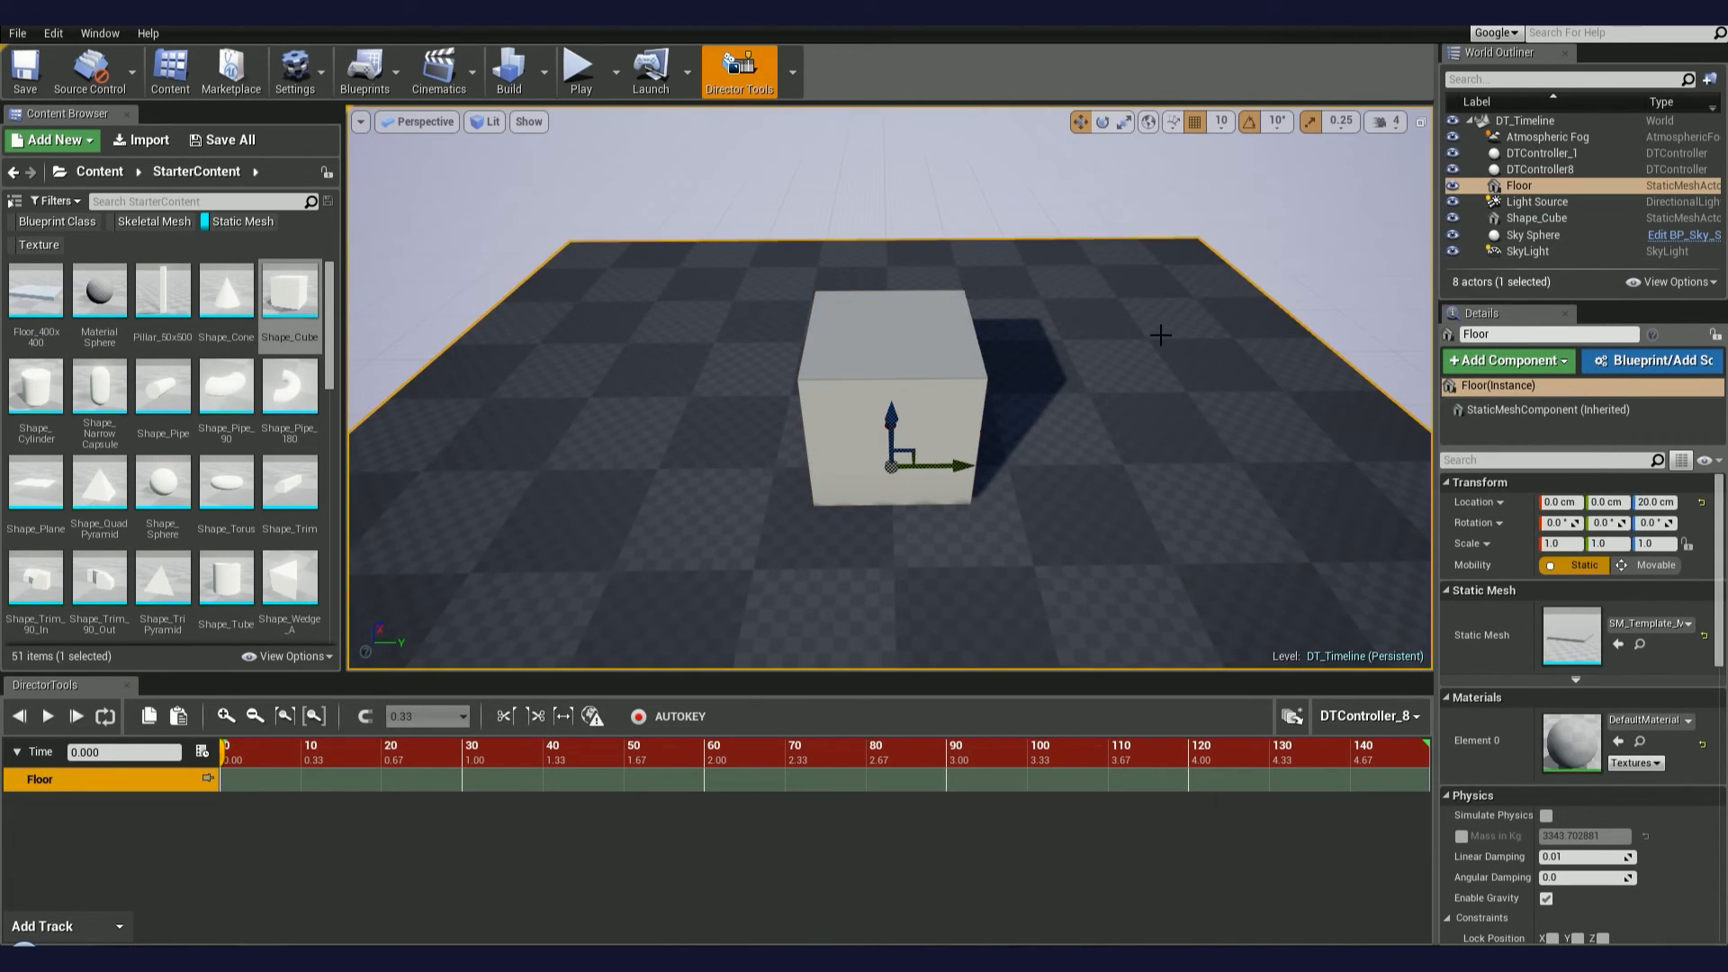
key(Escape)
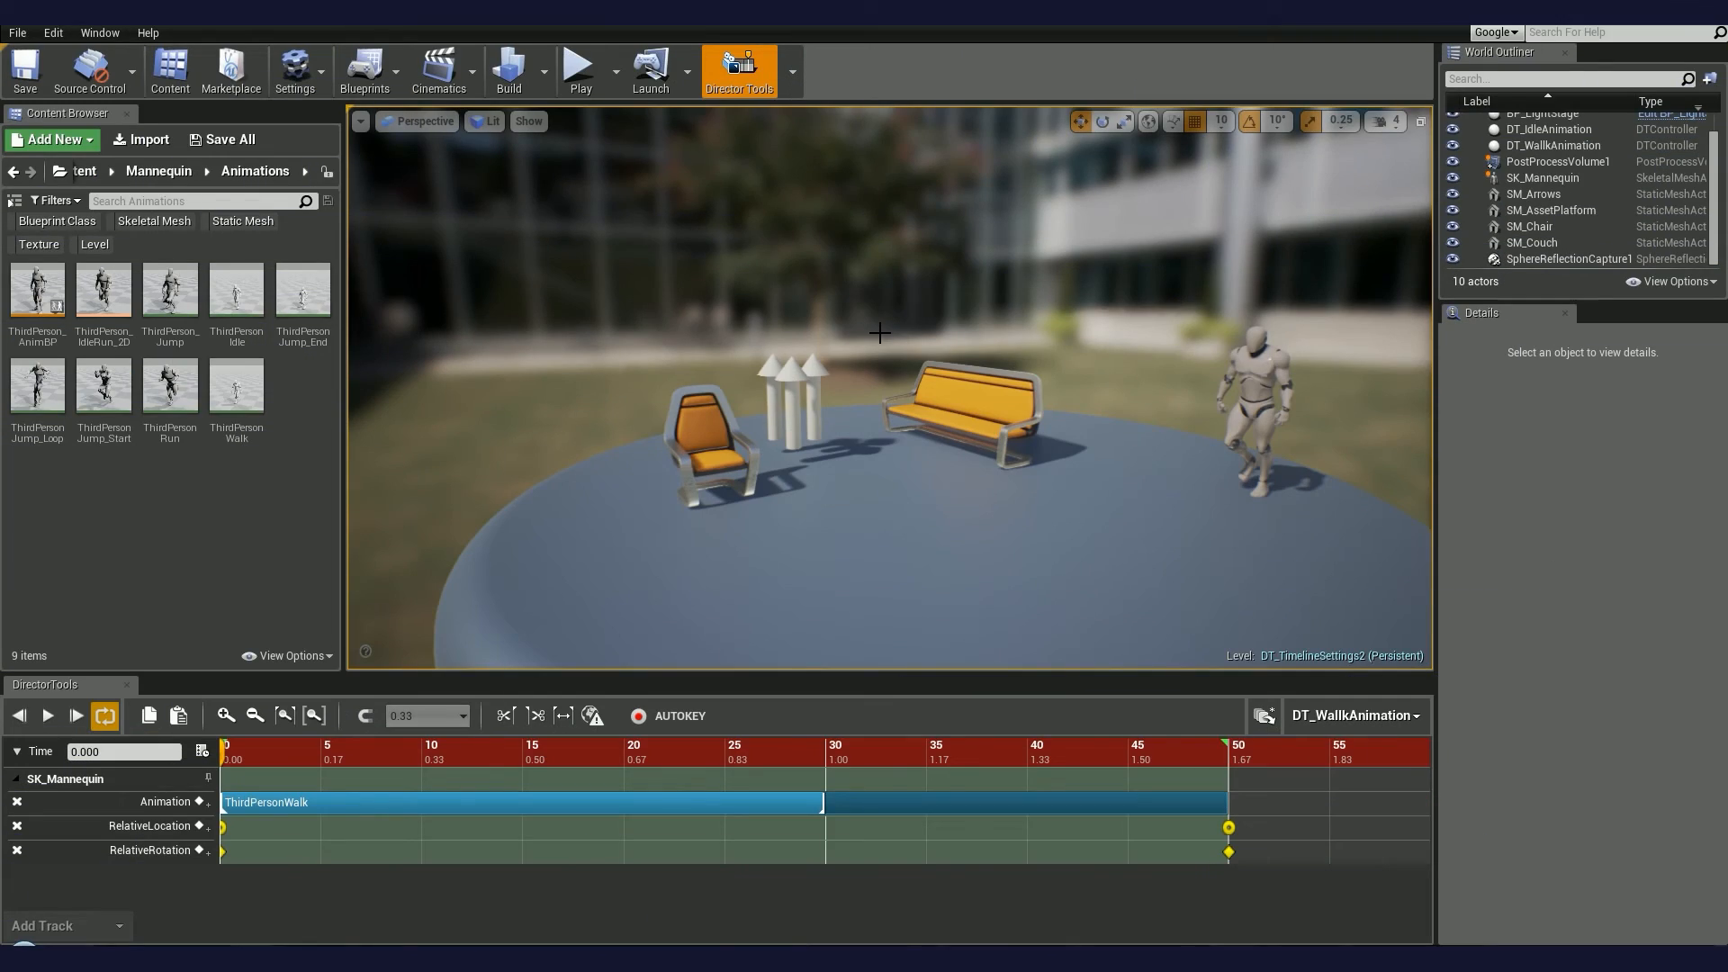
Step: Play the DT_WallkAnimation timeline to preview the walking mannequin and rising furniture, and pause the playback
click(45, 723)
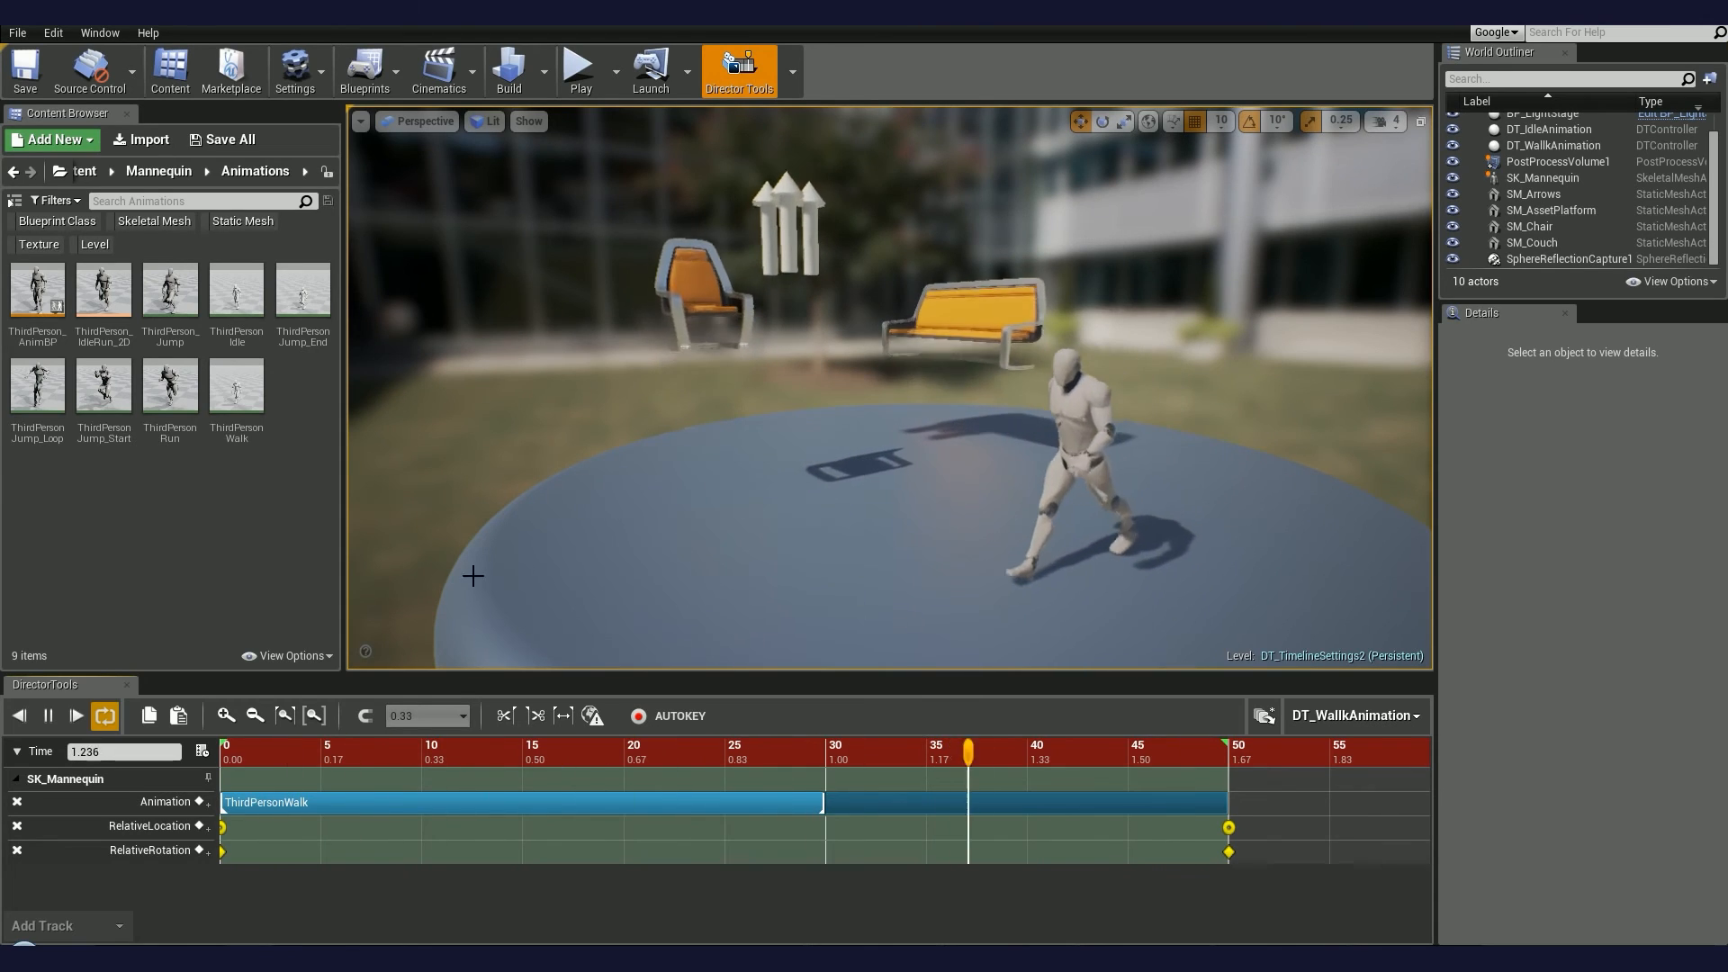
click(48, 716)
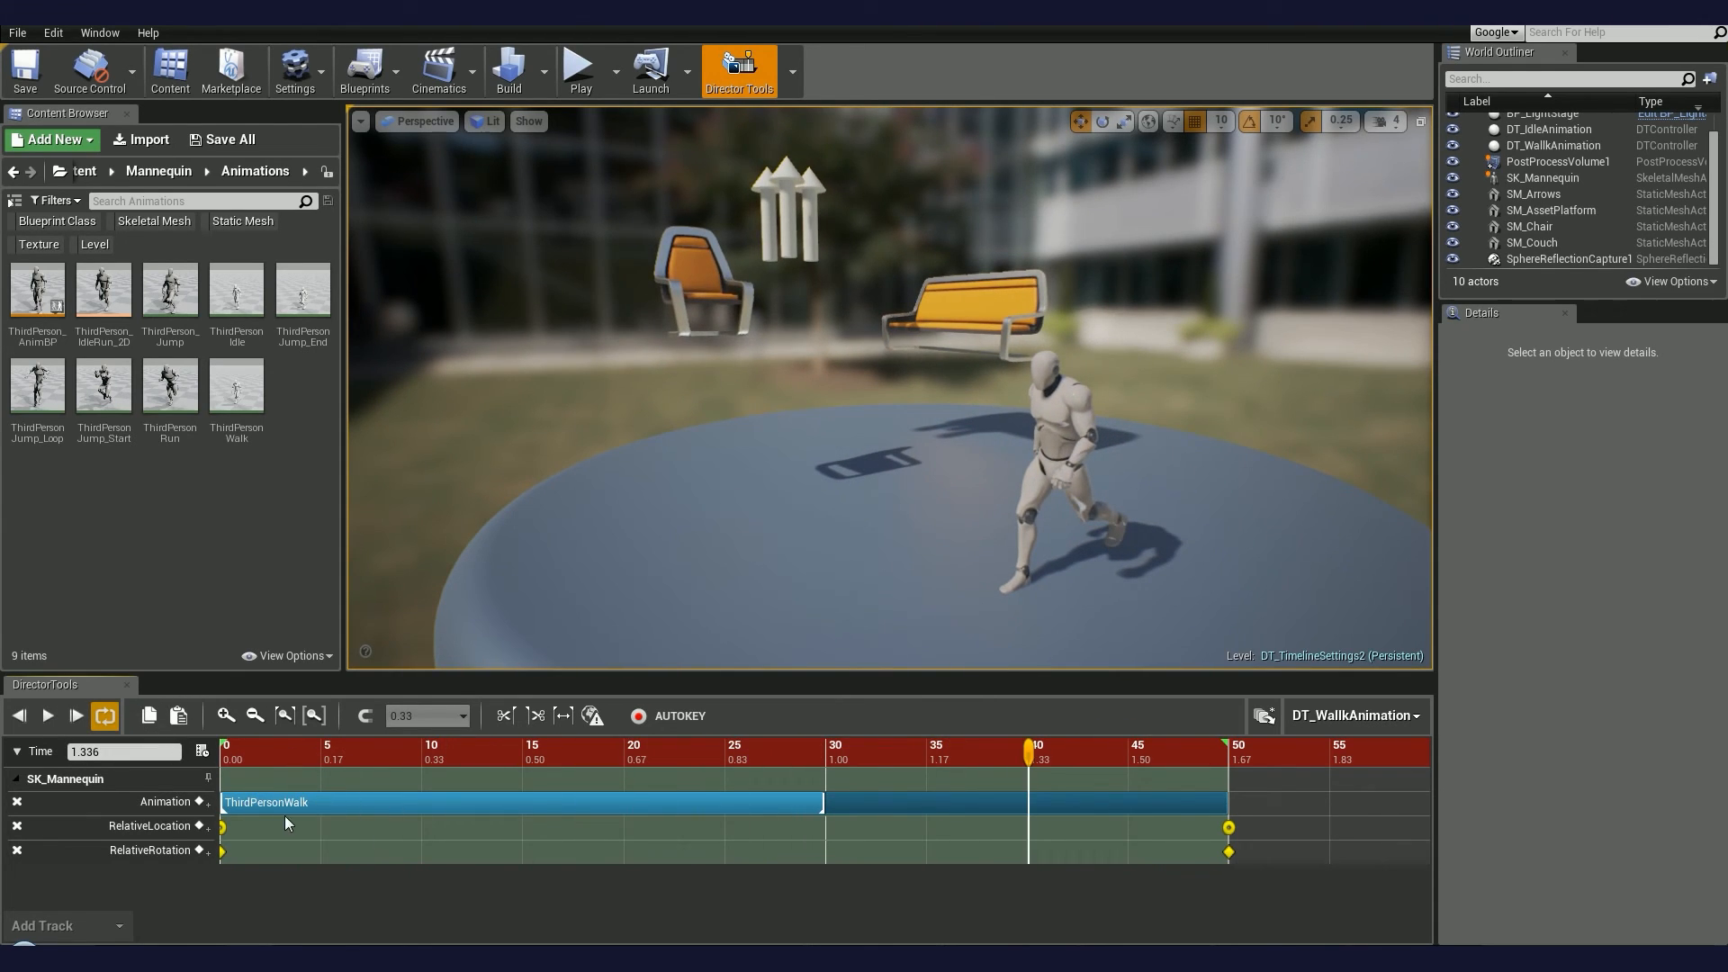
Step: Switch to the DT_IdleAnimation controller, turn on looping and start playing its timeline
click(1343, 718)
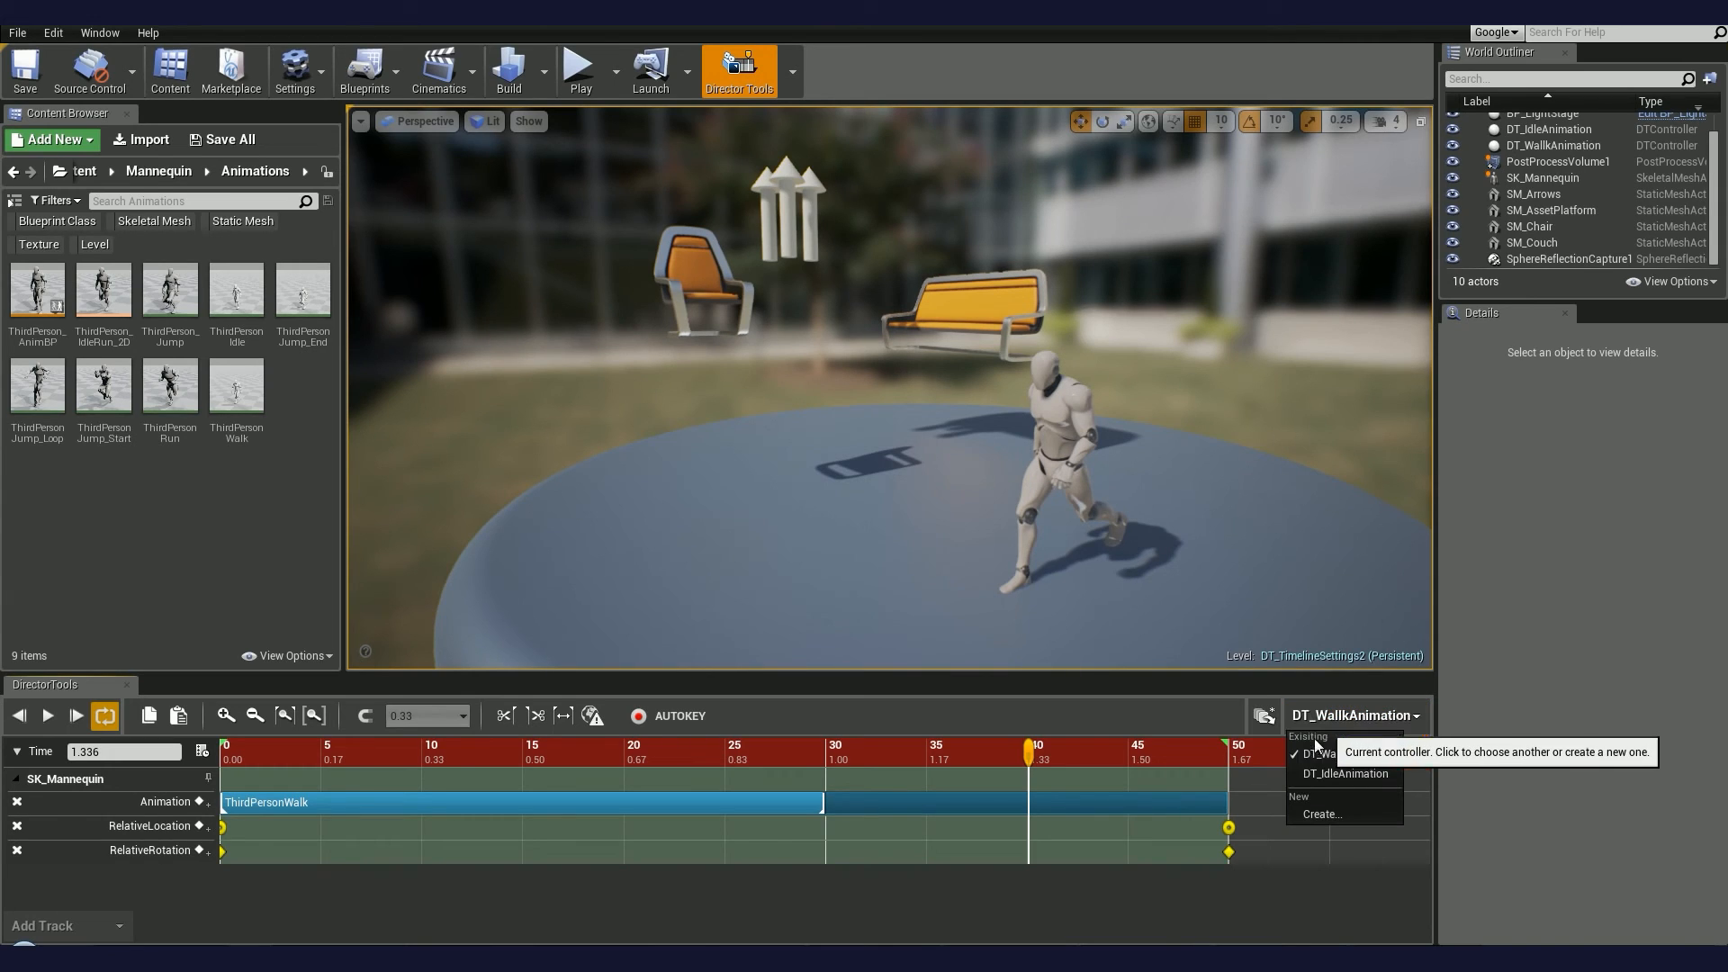
click(1387, 772)
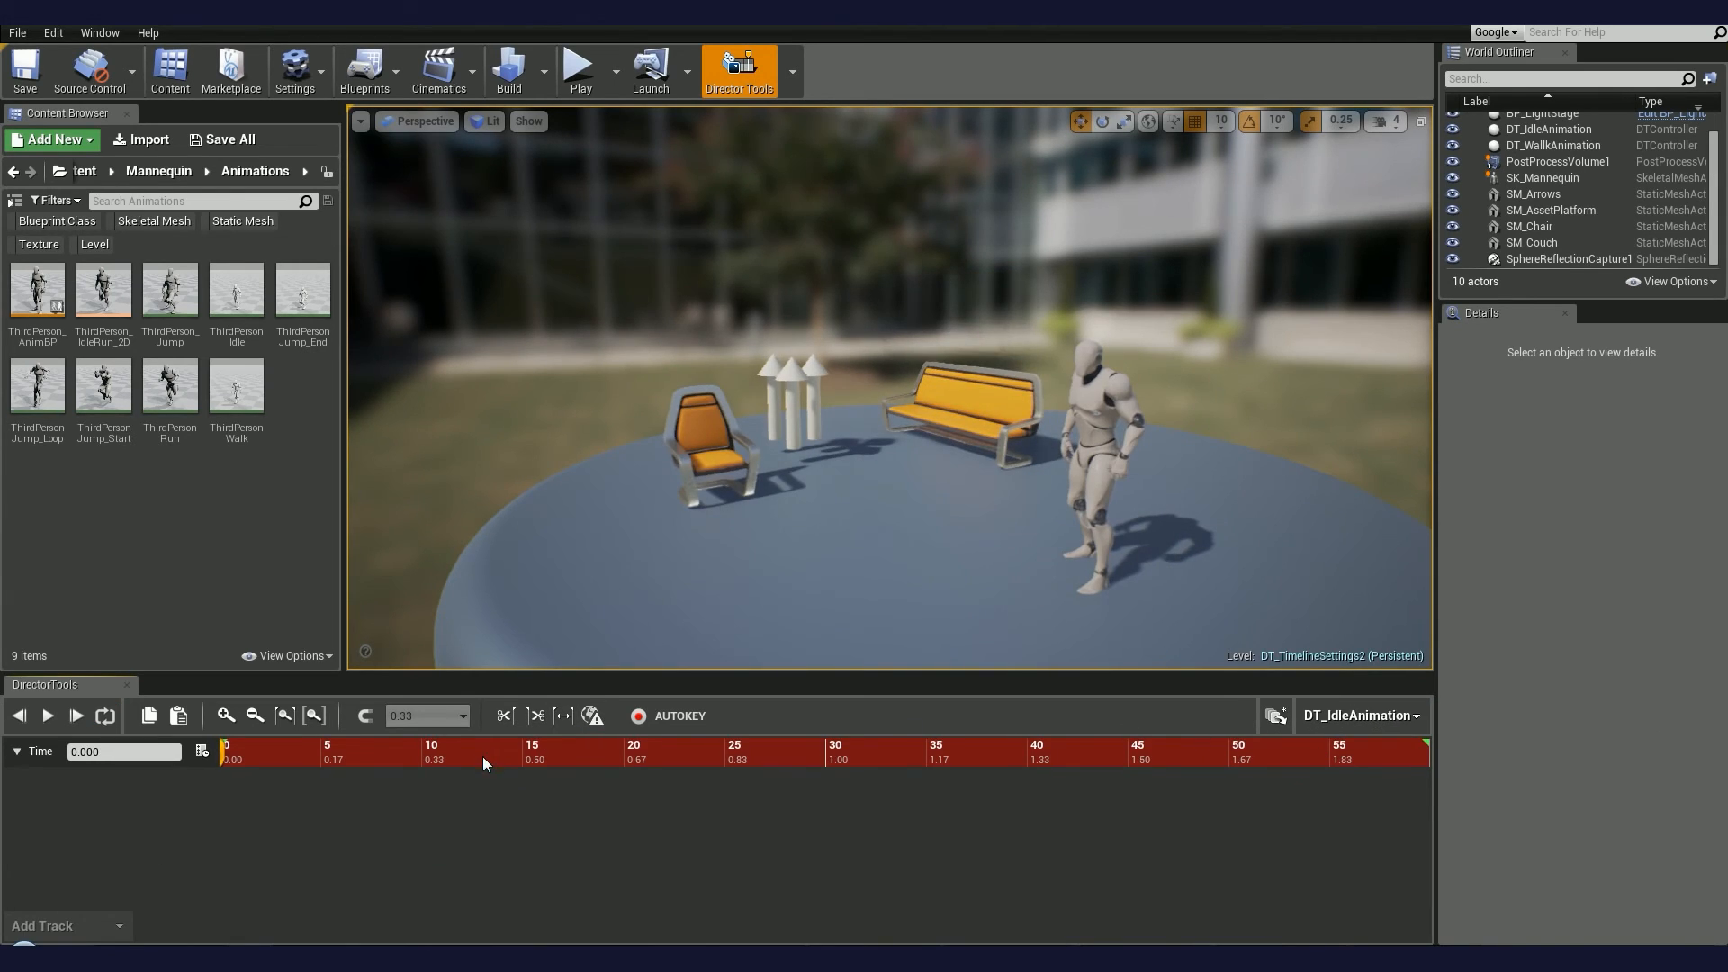
click(105, 715)
click(47, 716)
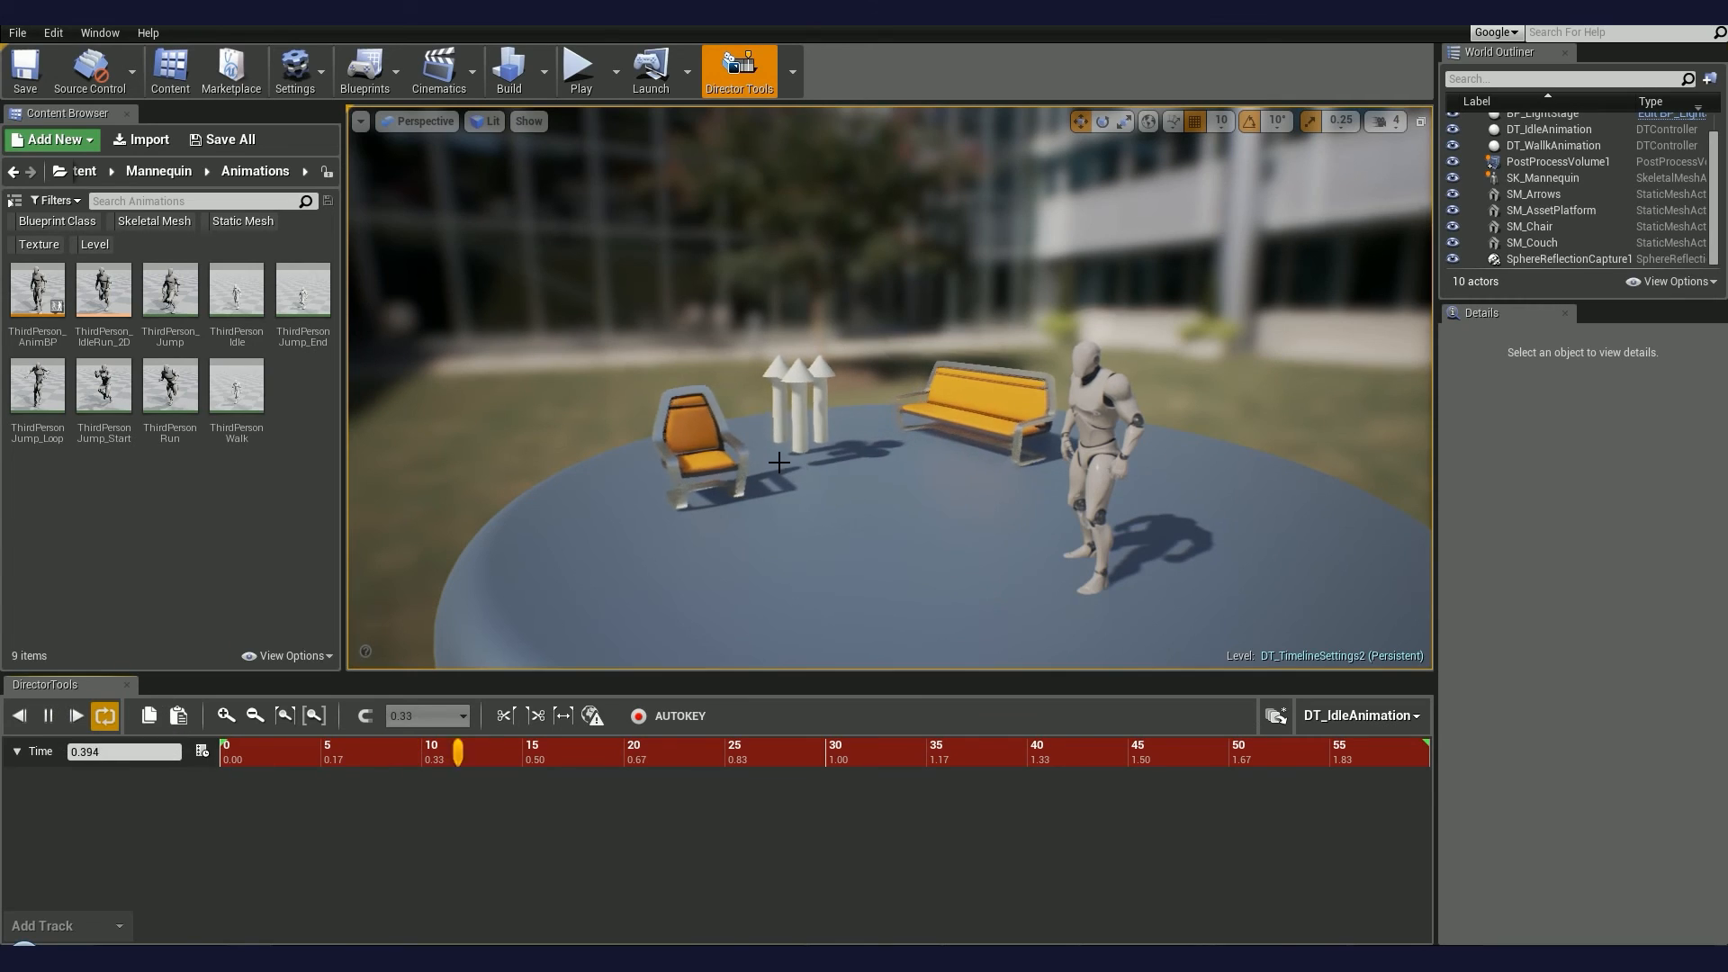
Step: Select the mannequin to show its tracks during playback, pause the timeline and clear the selection
click(1105, 450)
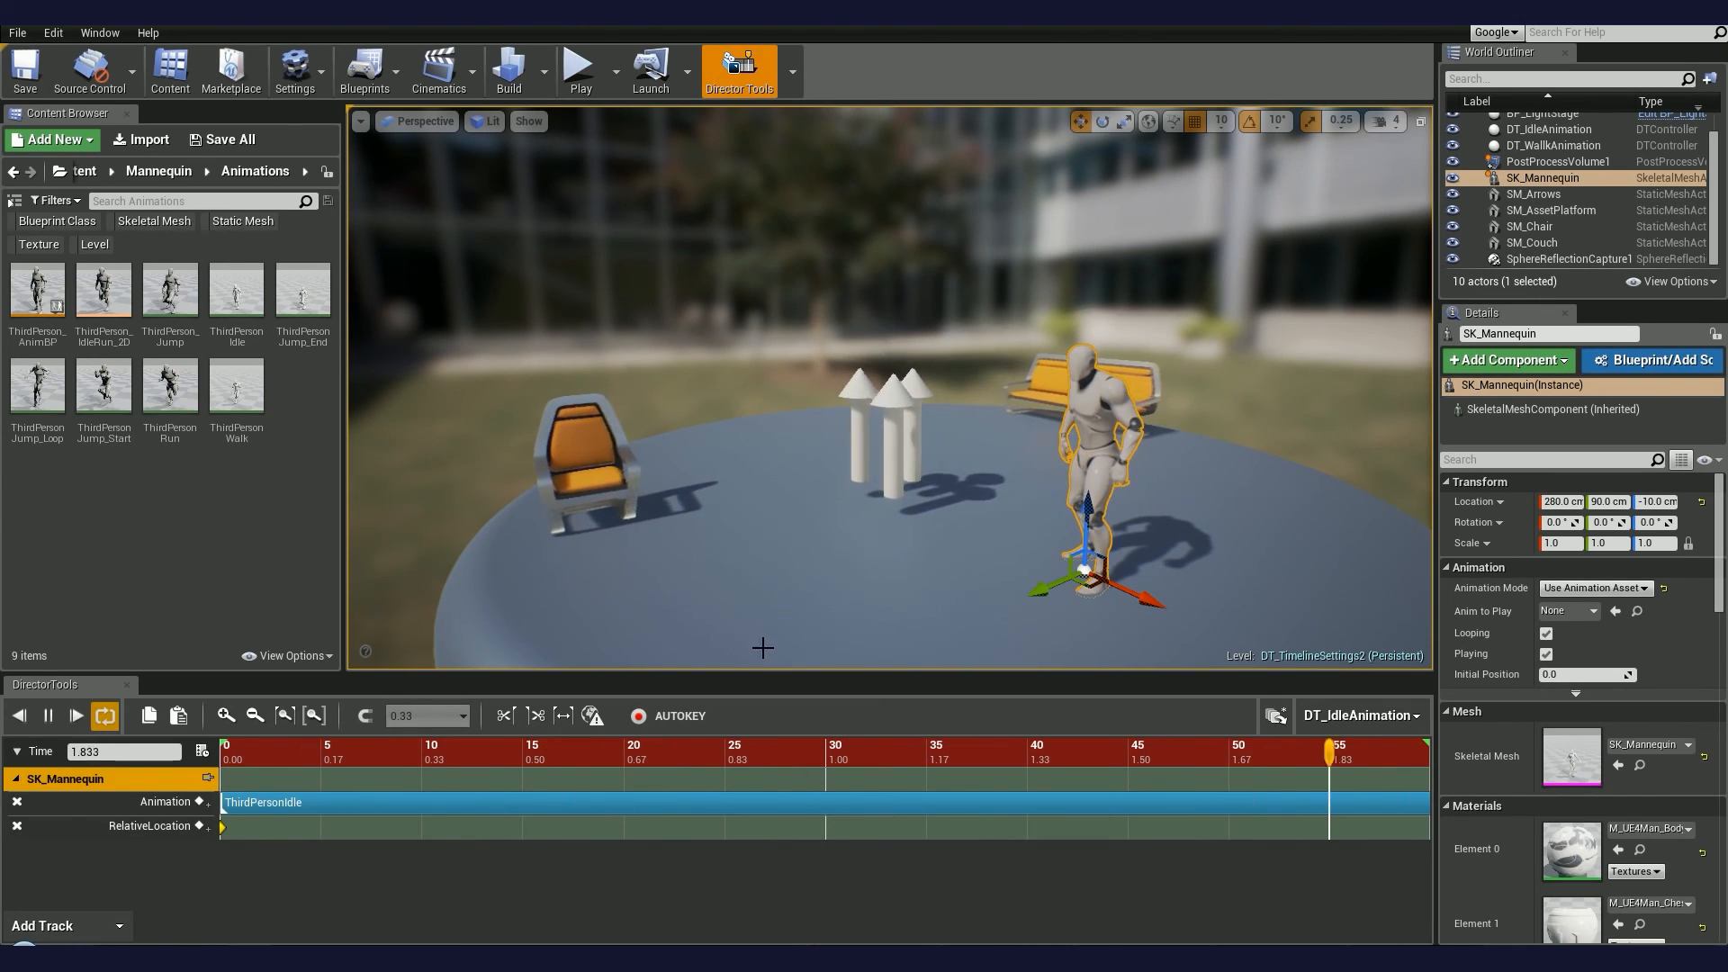
click(48, 715)
click(823, 501)
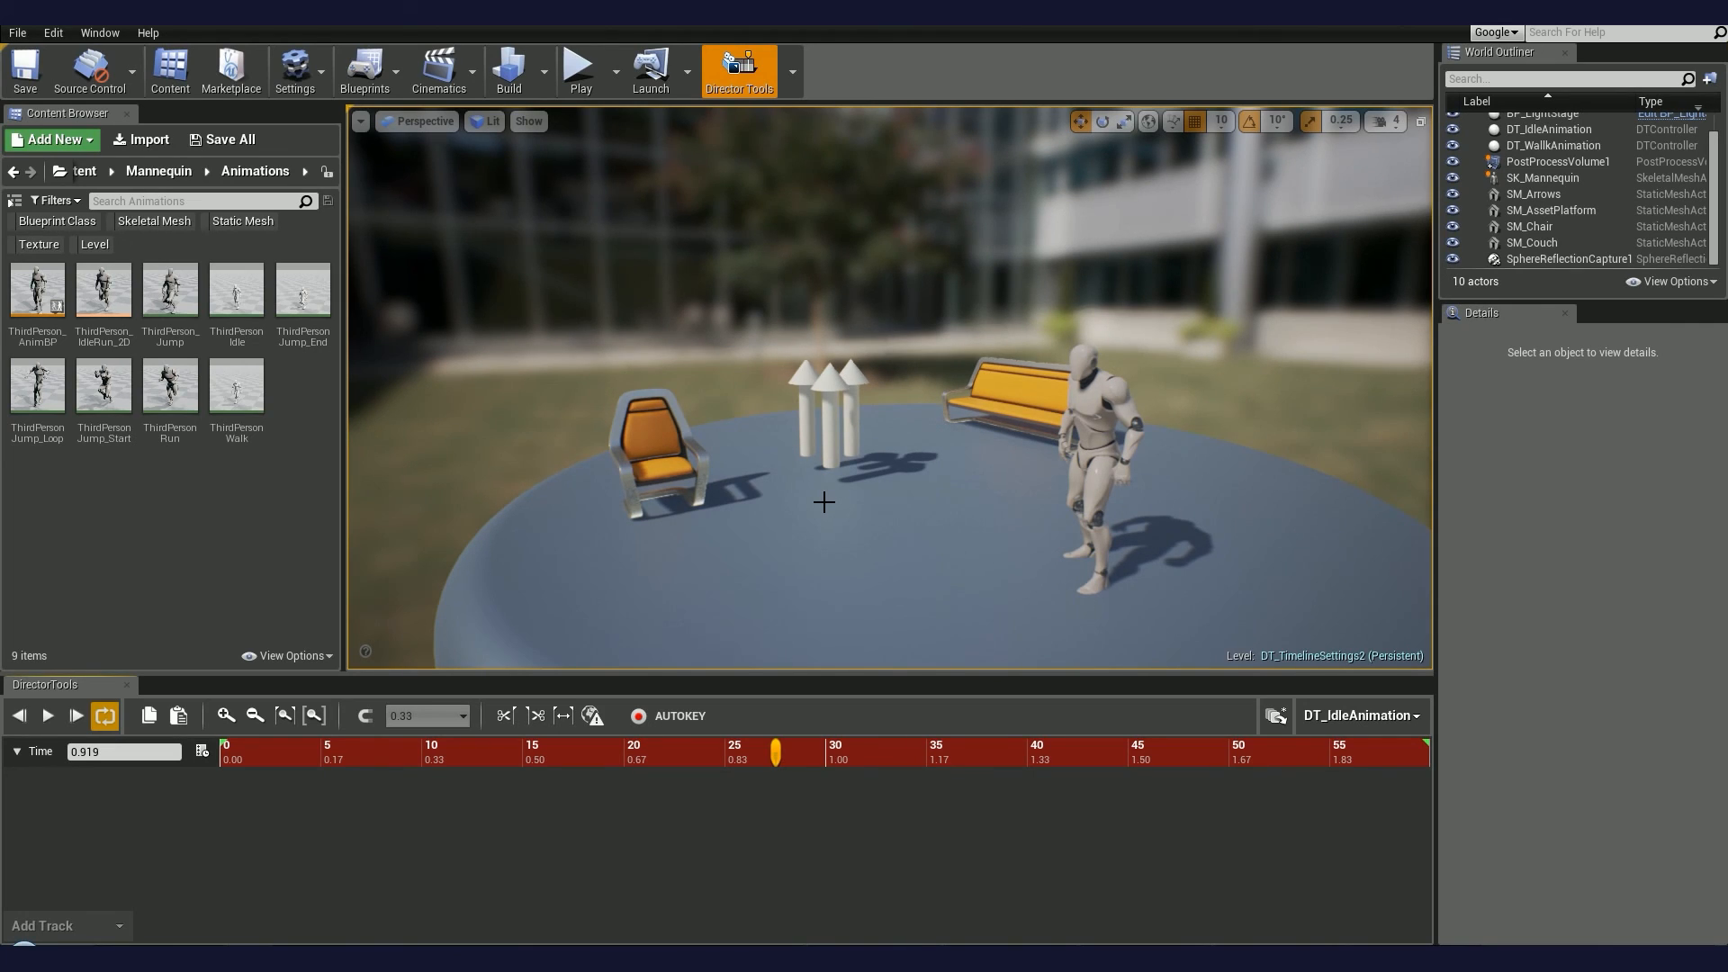
Step: View the list of existing controllers in the scene and close it
click(1347, 715)
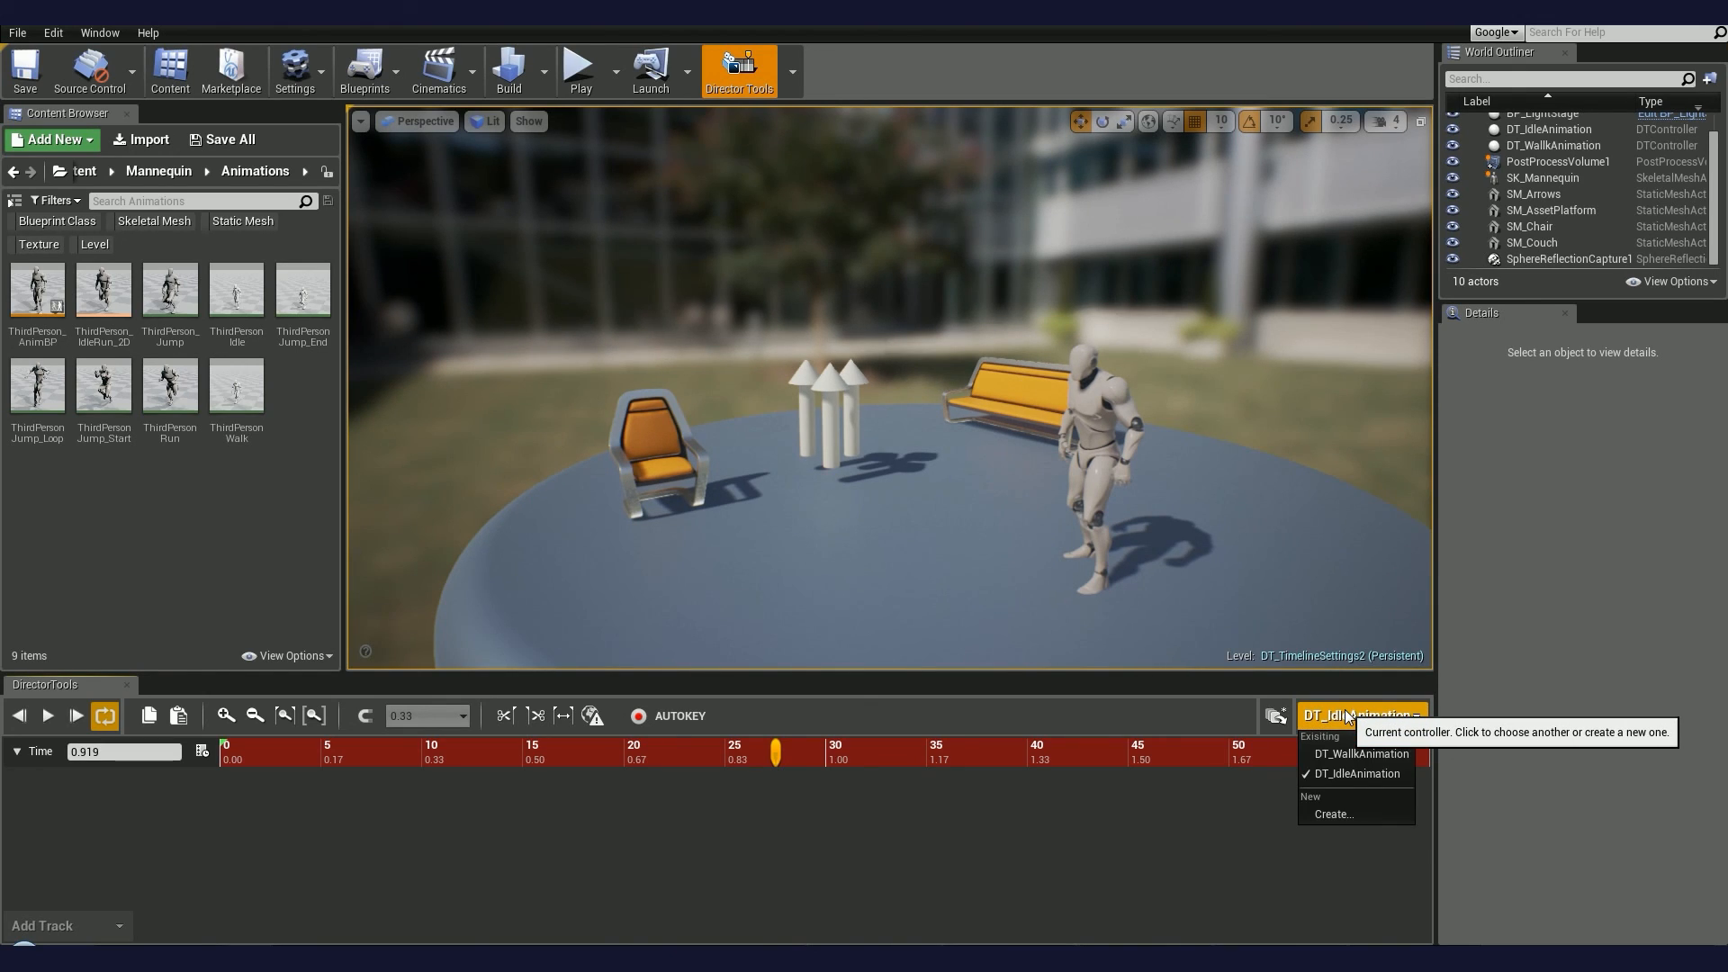
click(1340, 752)
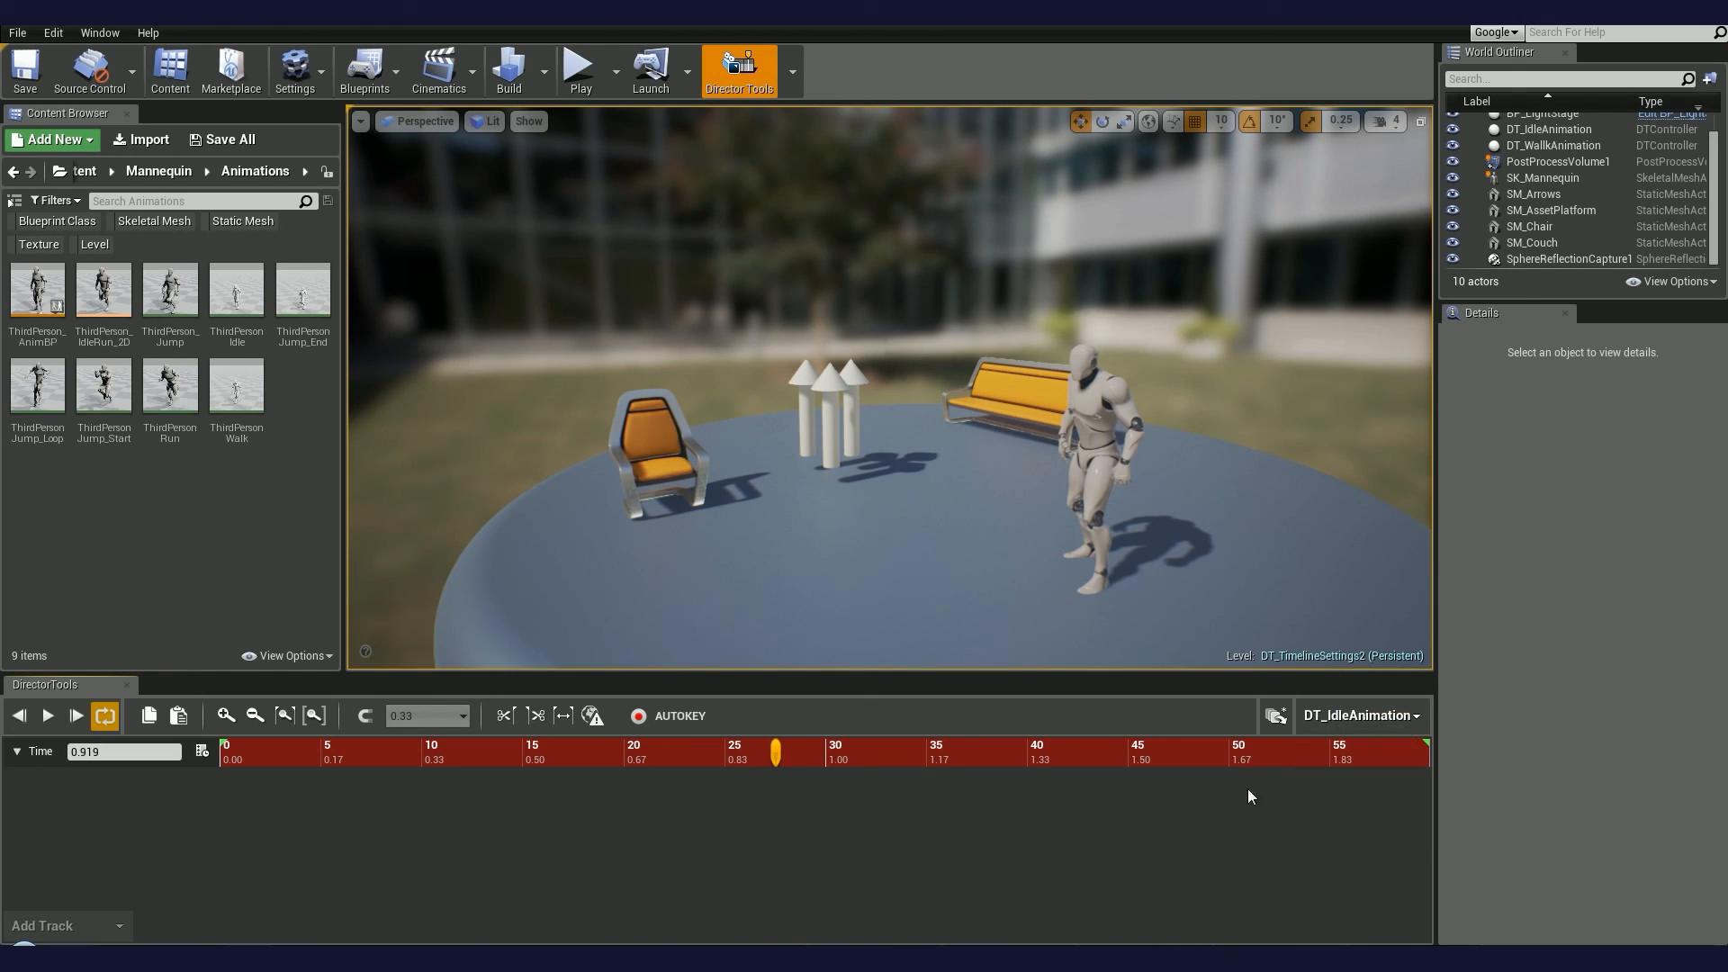